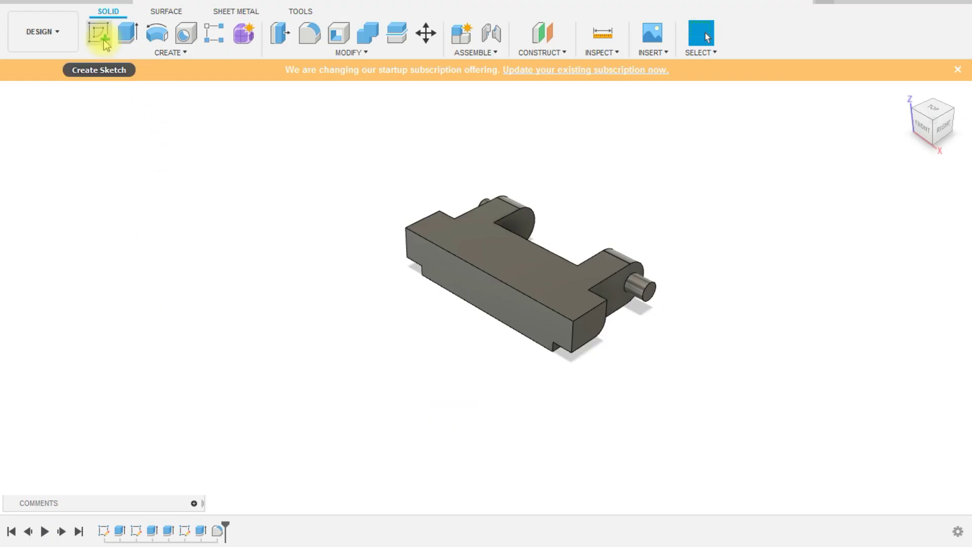
- Create a new sketch on the connector part's front face
click(101, 34)
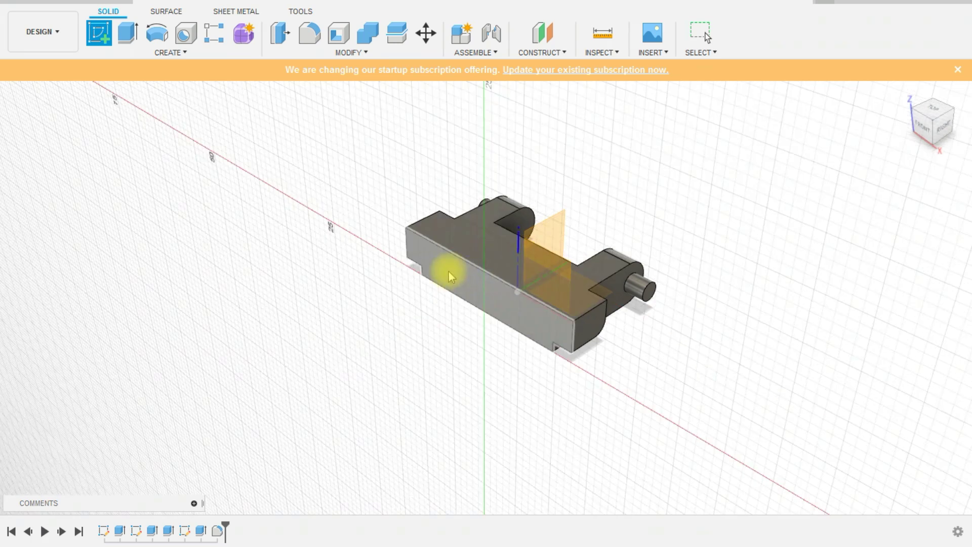
click(448, 275)
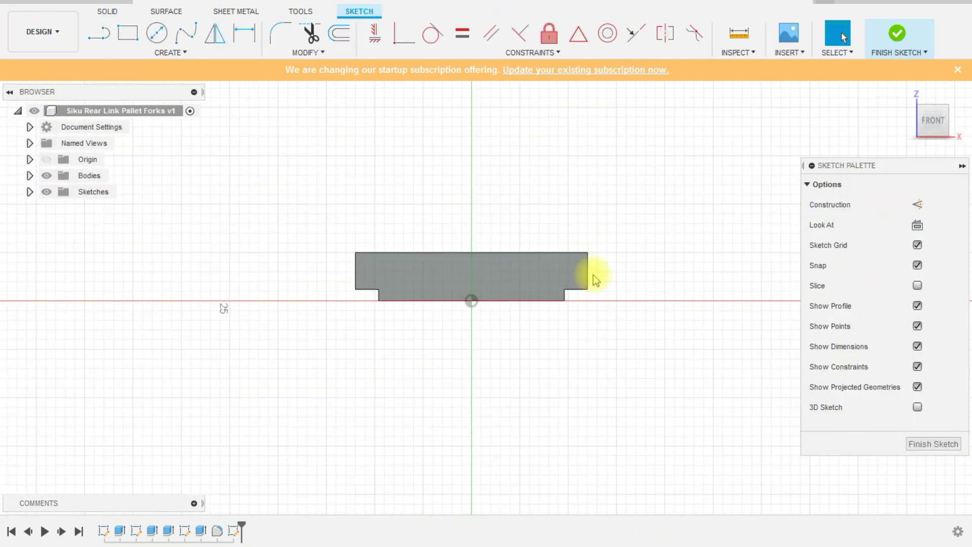
- Draw two small rectangles below the connector, one at the left and one at the right
click(129, 33)
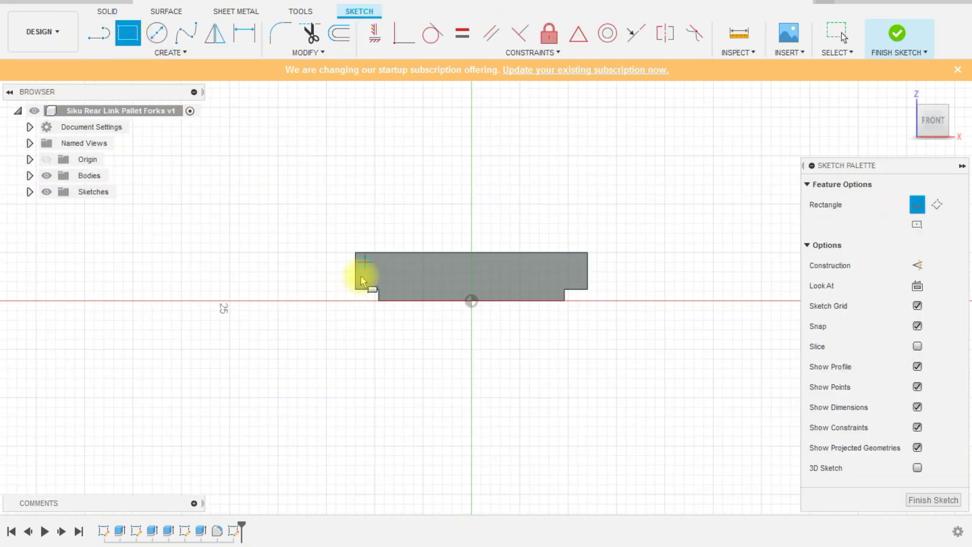
click(268, 379)
click(316, 397)
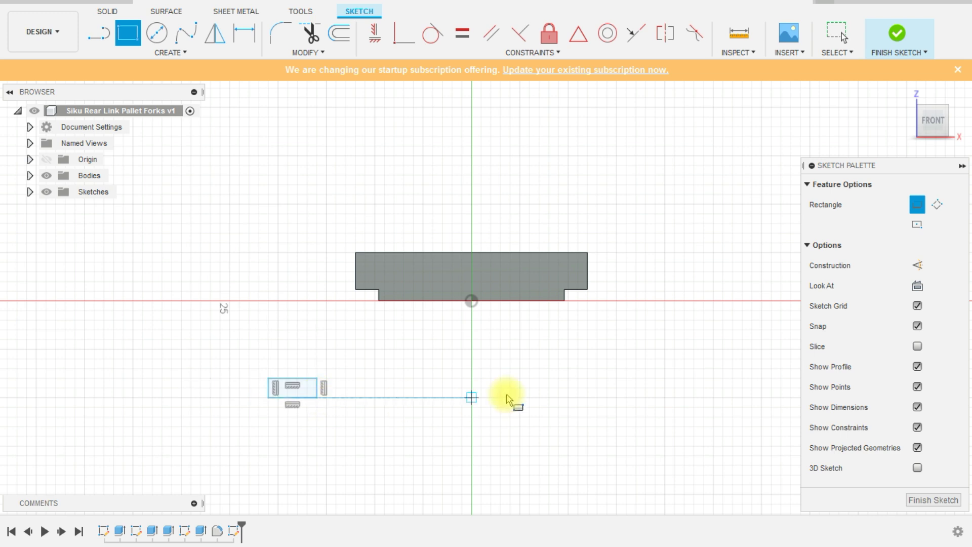
click(626, 378)
click(684, 397)
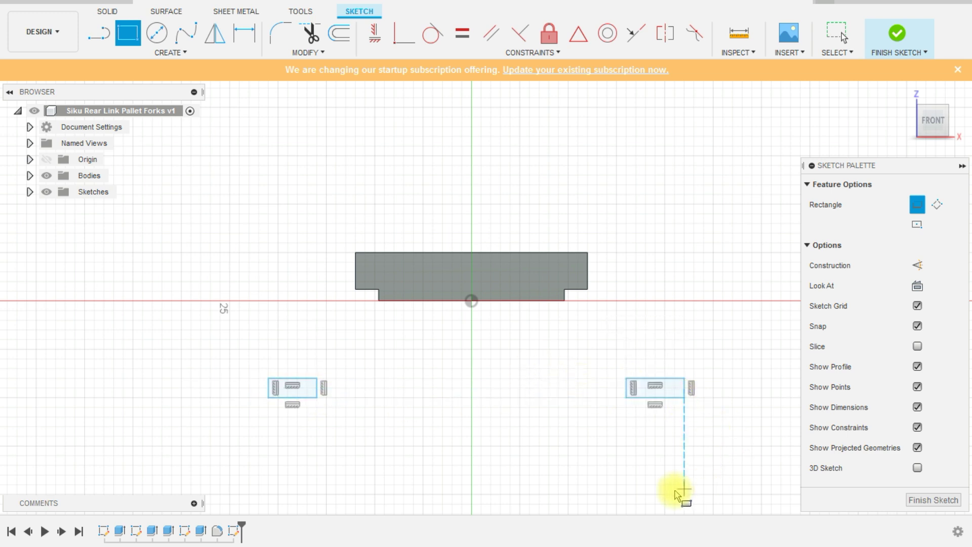
key(Escape)
- Dimension the widths of both small rectangles to 5 mm
key(d)
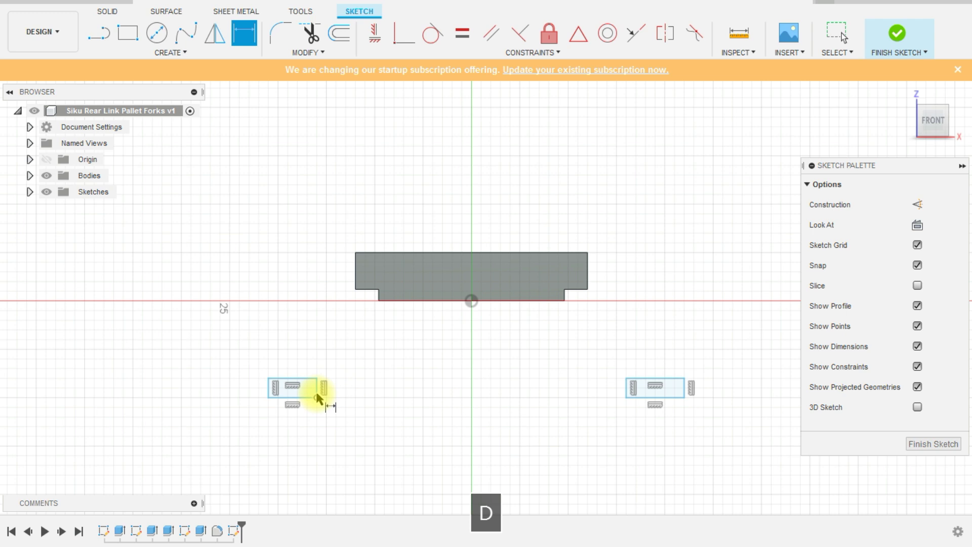
click(305, 398)
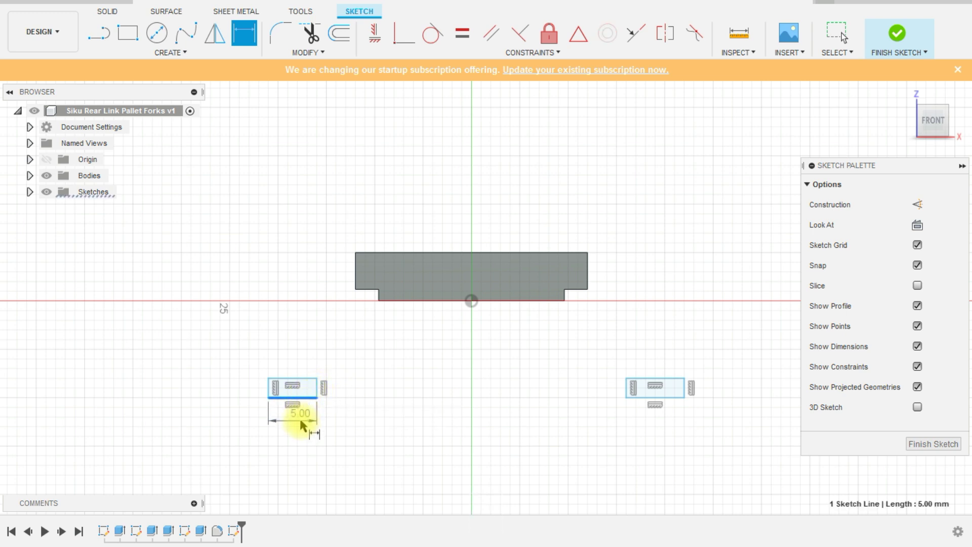
click(297, 420)
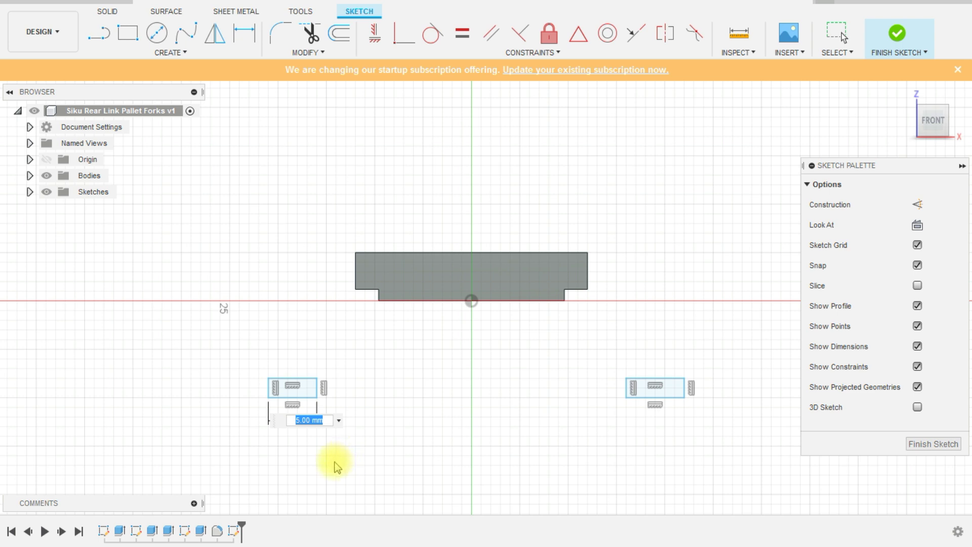
key(Return)
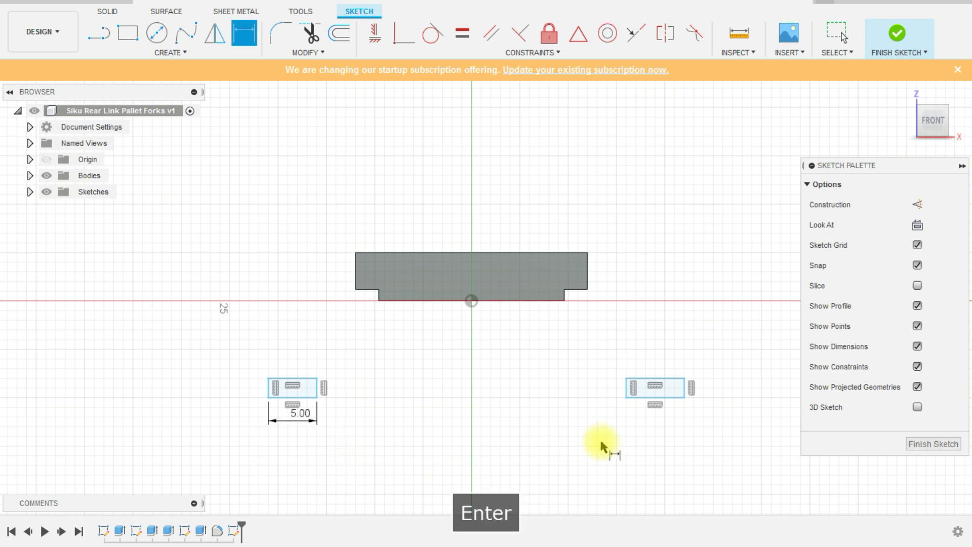
click(666, 397)
click(661, 422)
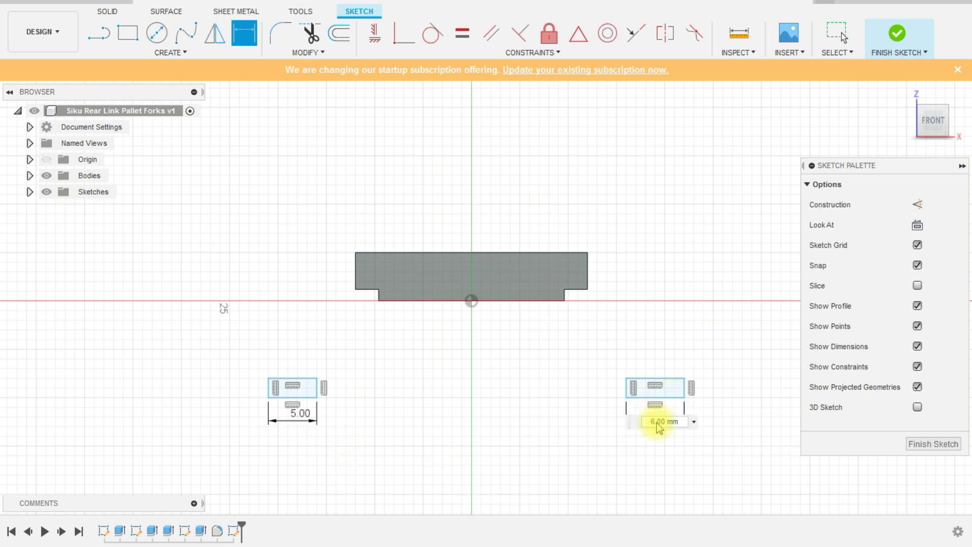
text(5)
key(Return)
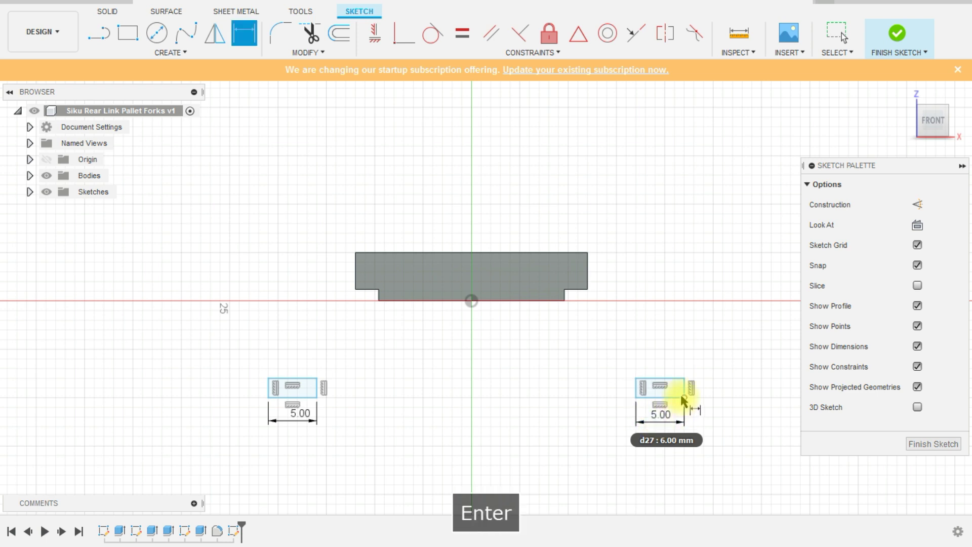
- Dimension the right rectangle's height and correct it to 1.8 mm
click(732, 405)
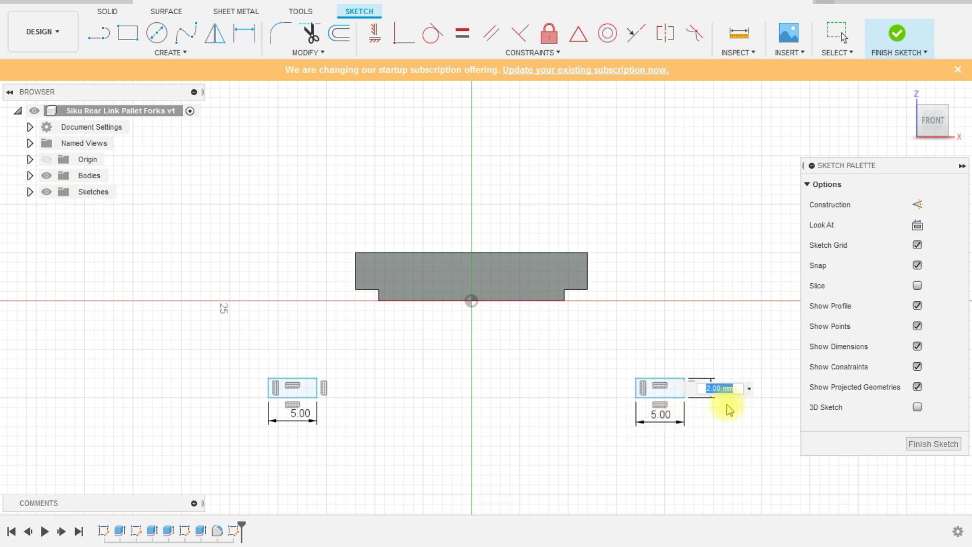
text(.8)
key(Return)
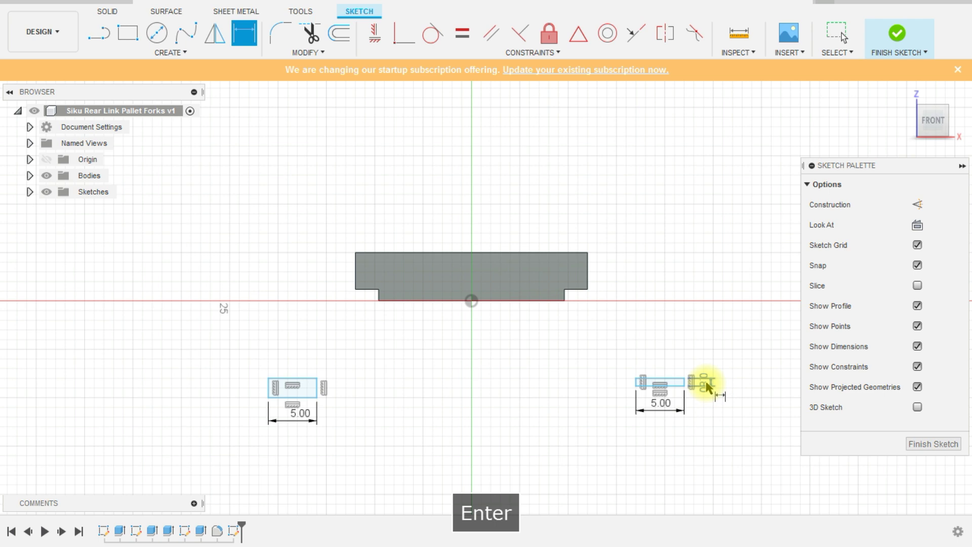
double_click(706, 384)
text(.8)
key(Return)
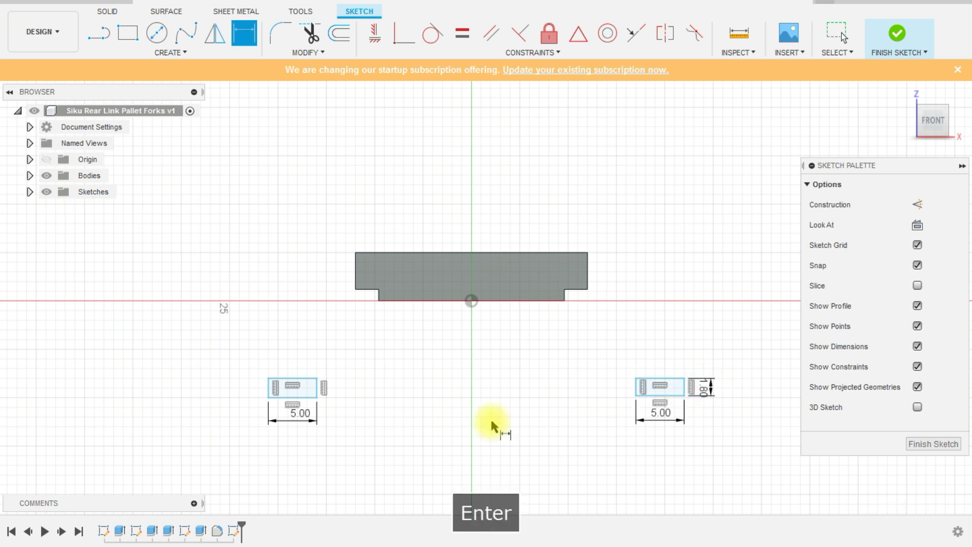
- Make the left rectangle 1.8 mm tall and set the outer span to 28 mm
click(256, 388)
text(1.8)
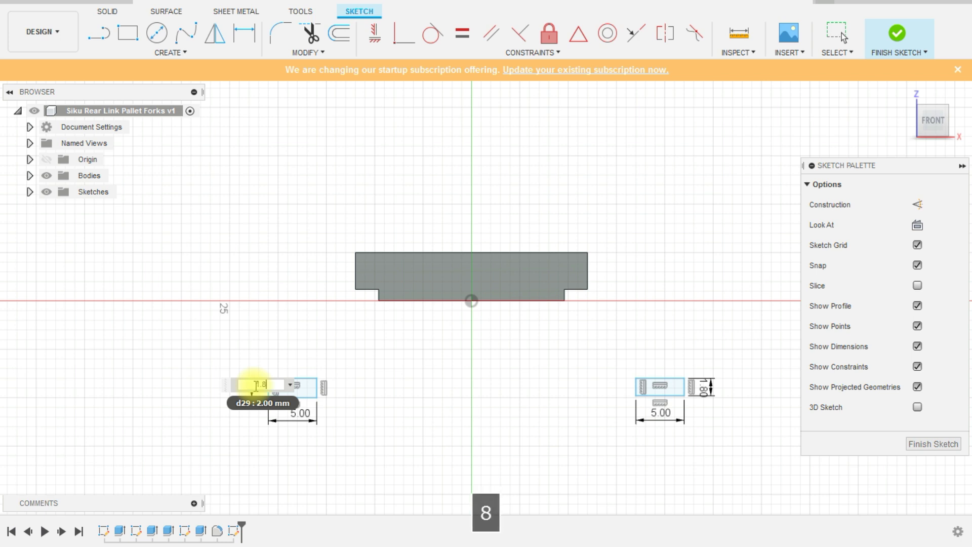
key(Return)
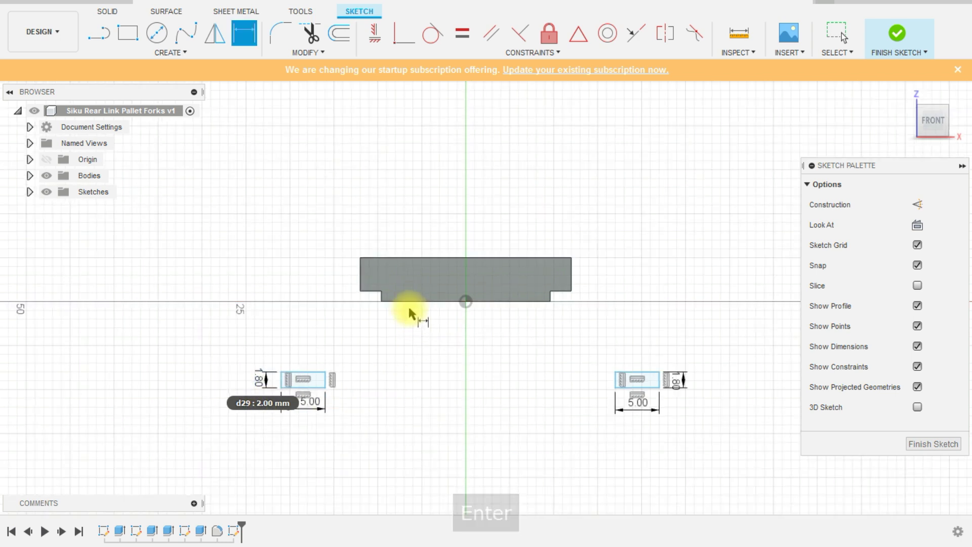
scroll(369, 396, up, 2)
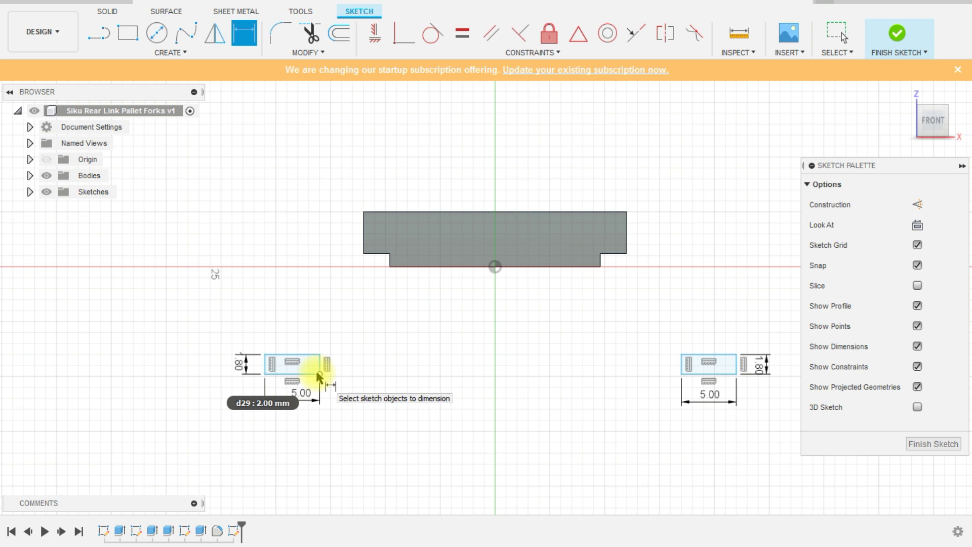
click(265, 366)
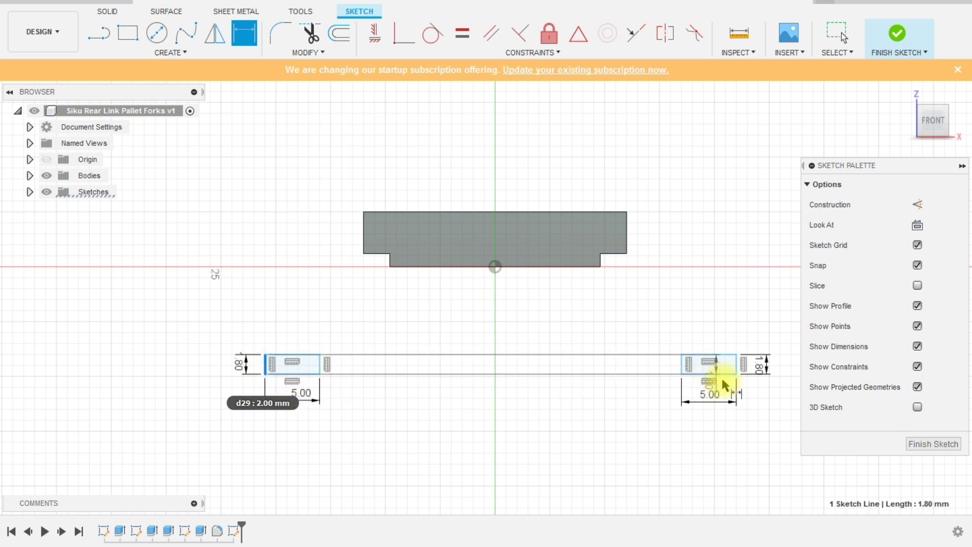
click(737, 368)
click(631, 427)
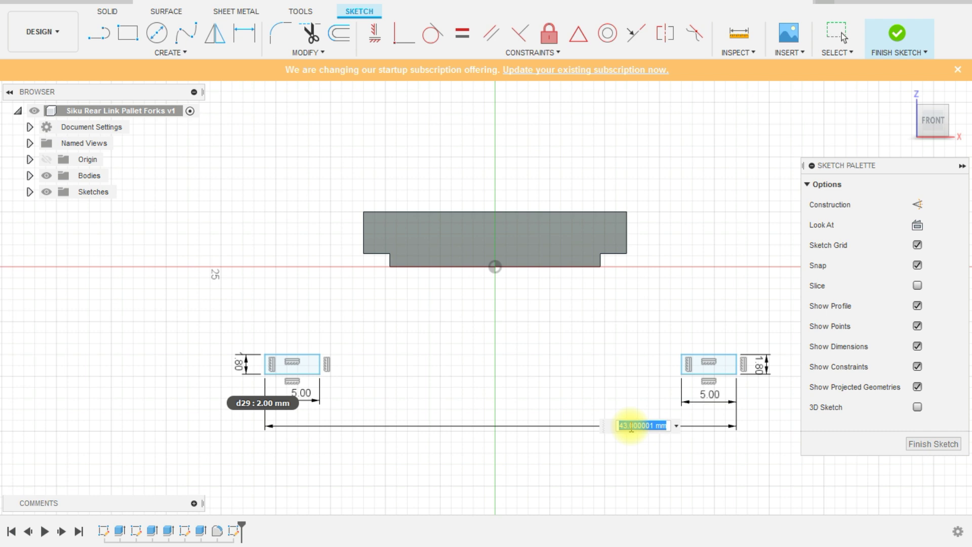
text(28)
key(Return)
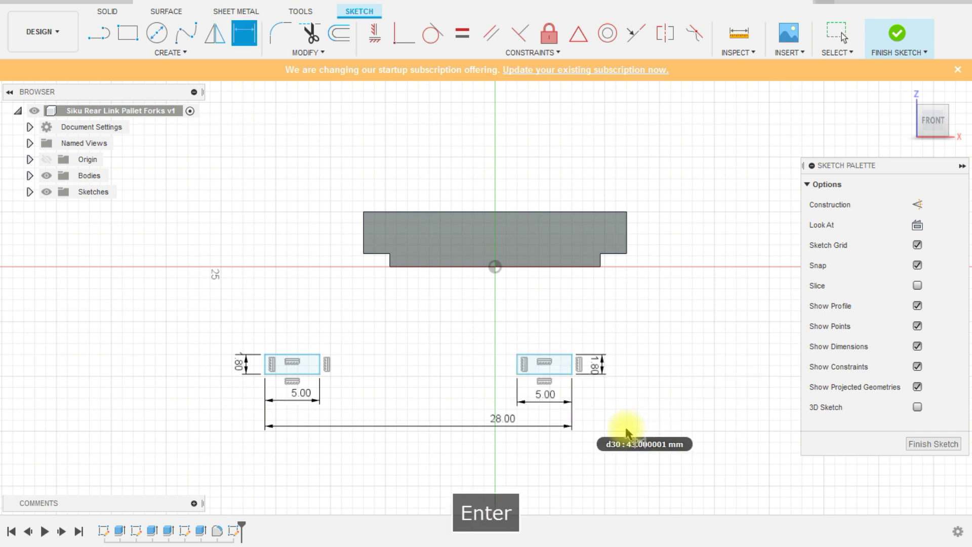
- Place the left edge 14 mm from the origin and the rectangles 8.5 mm below it
click(263, 366)
click(495, 266)
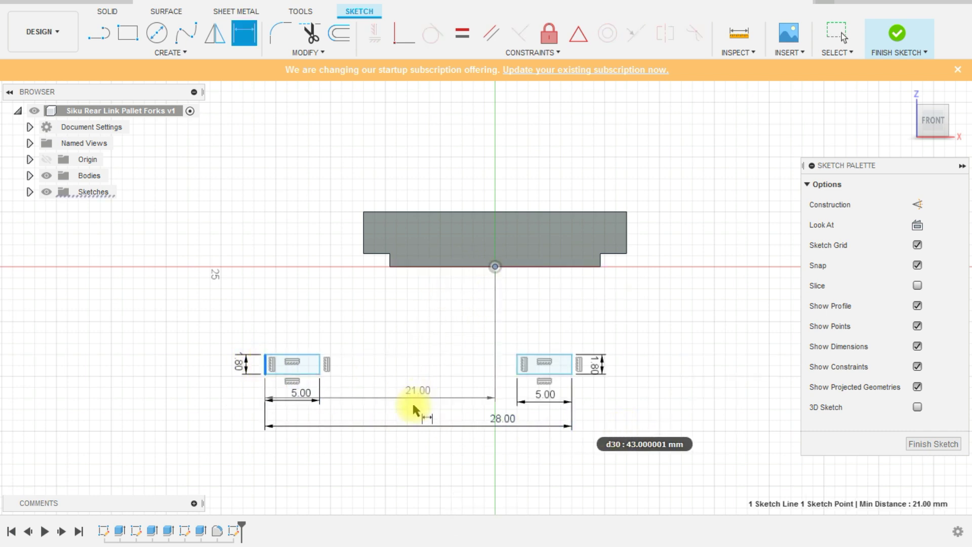
click(412, 418)
text(1)
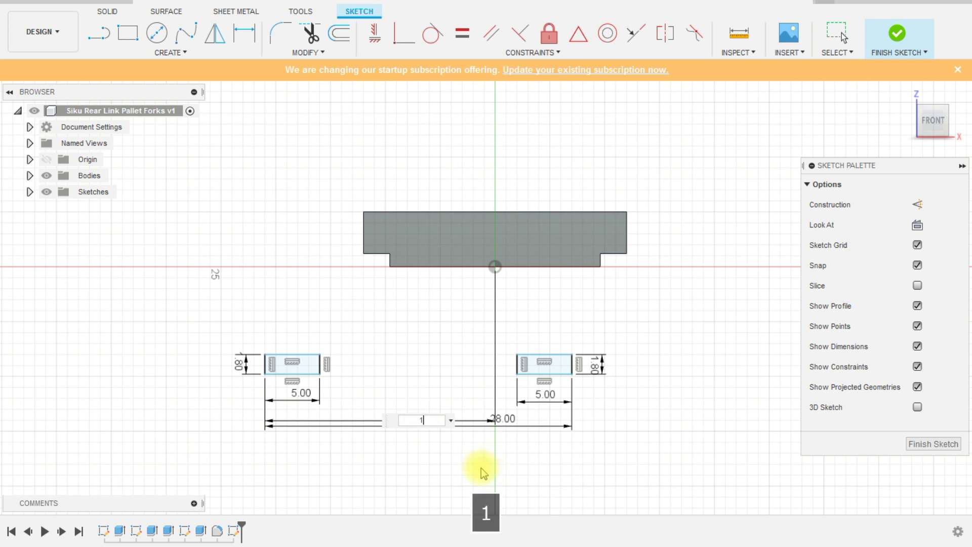
text(4)
key(Return)
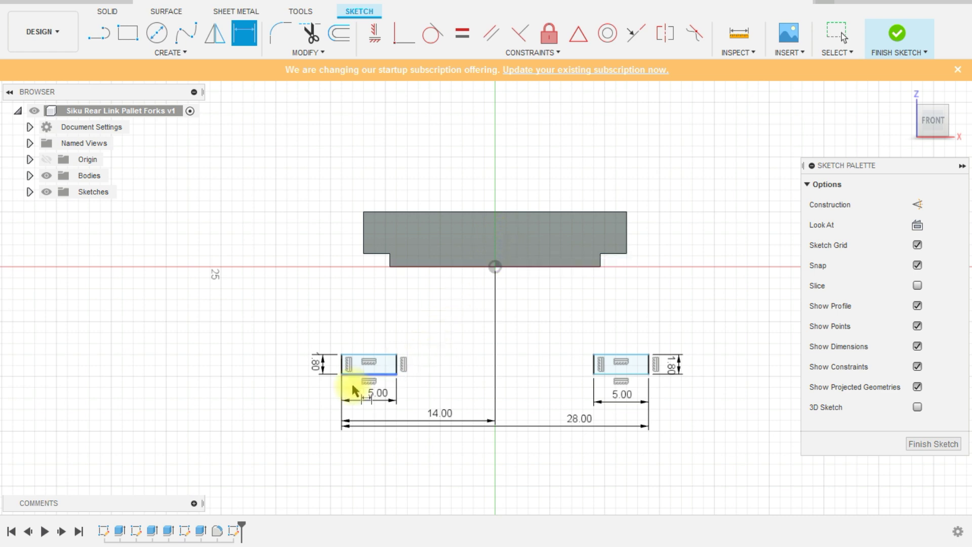
click(376, 374)
click(495, 267)
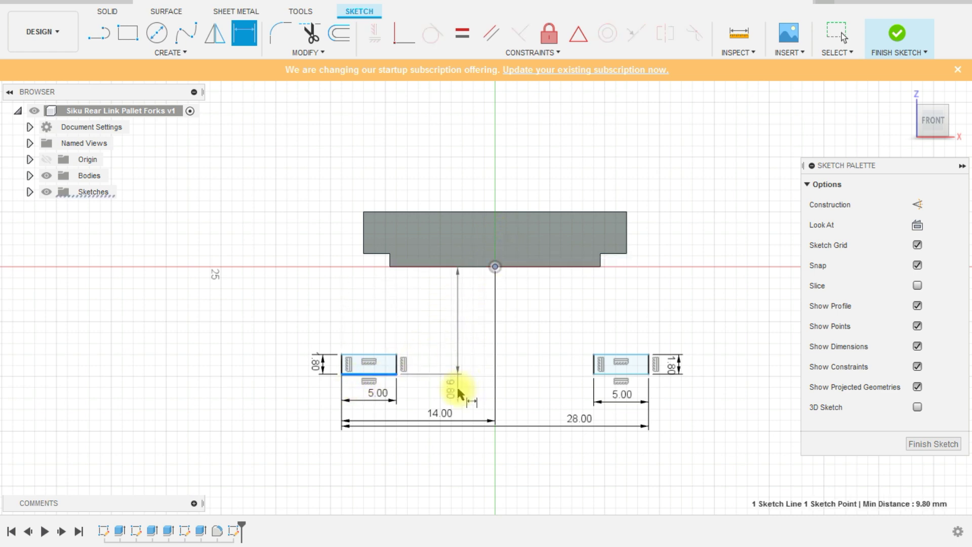
click(476, 358)
text(8)
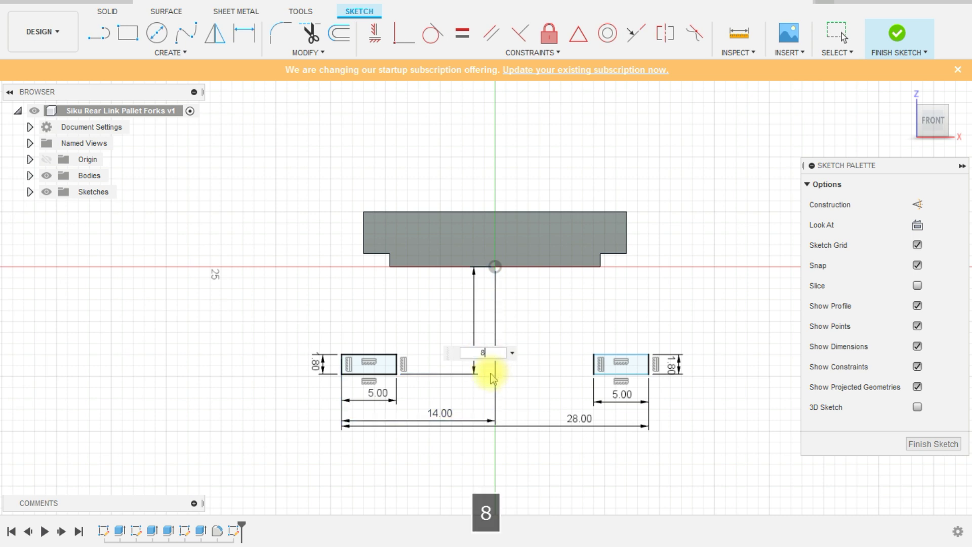
text(.5)
key(Return)
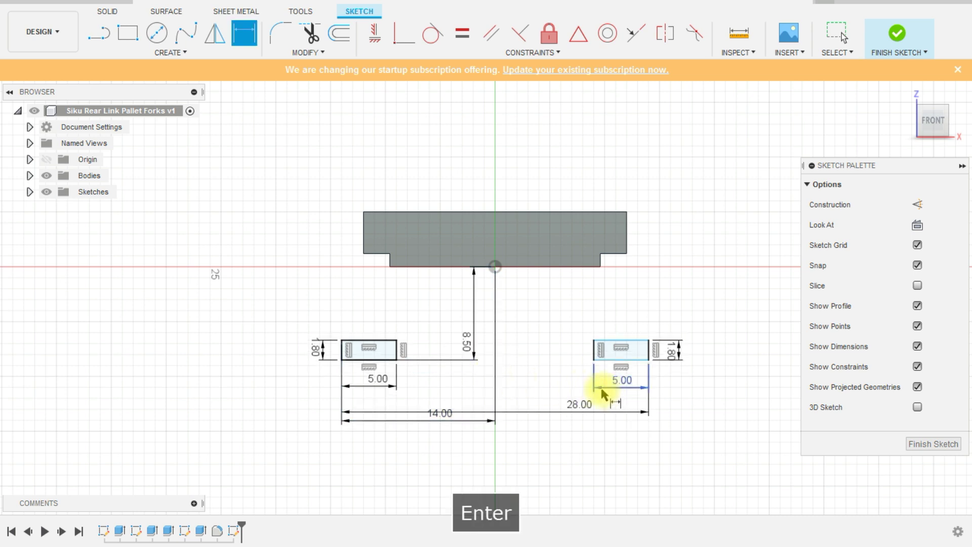
- Draw a long rectangle across the tops of both small fork rectangles
key(Escape)
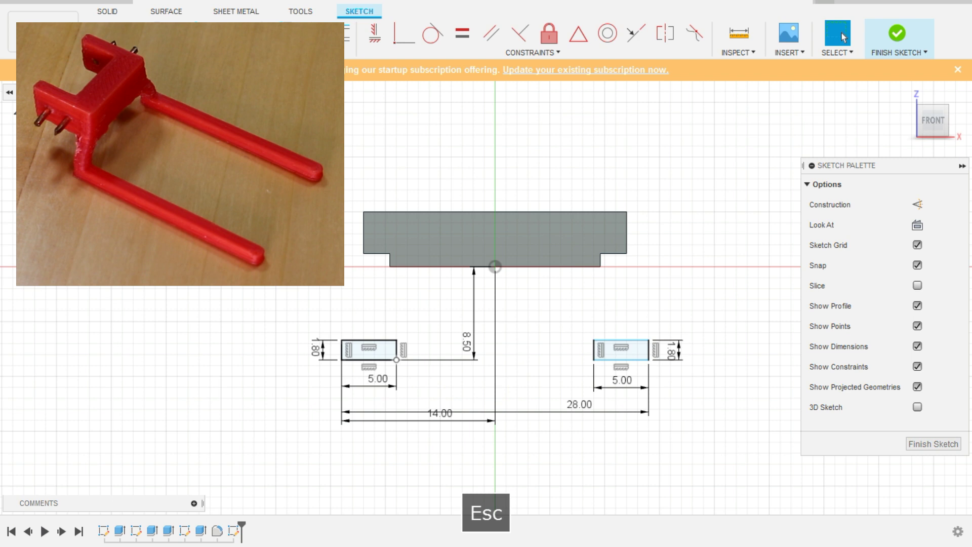
key(r)
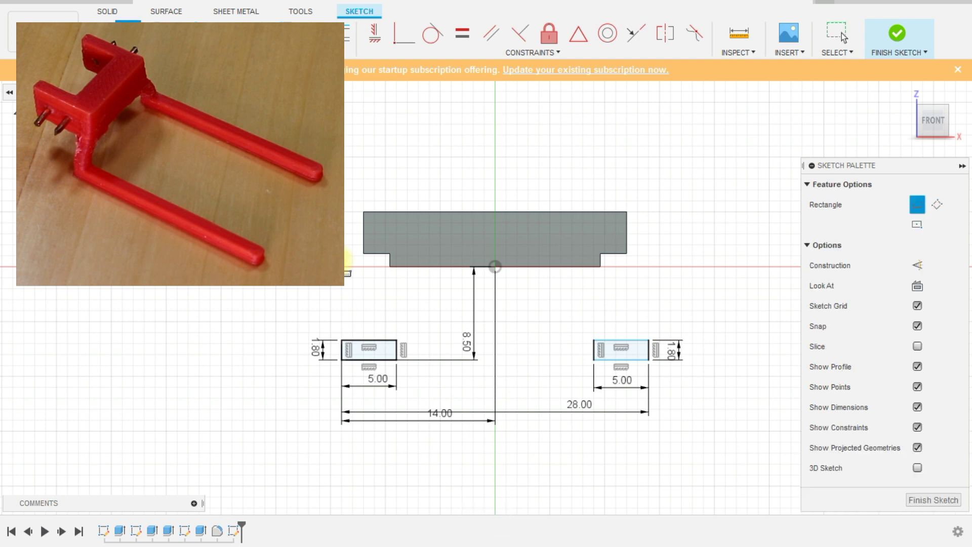
click(342, 340)
scroll(648, 335, up, 2)
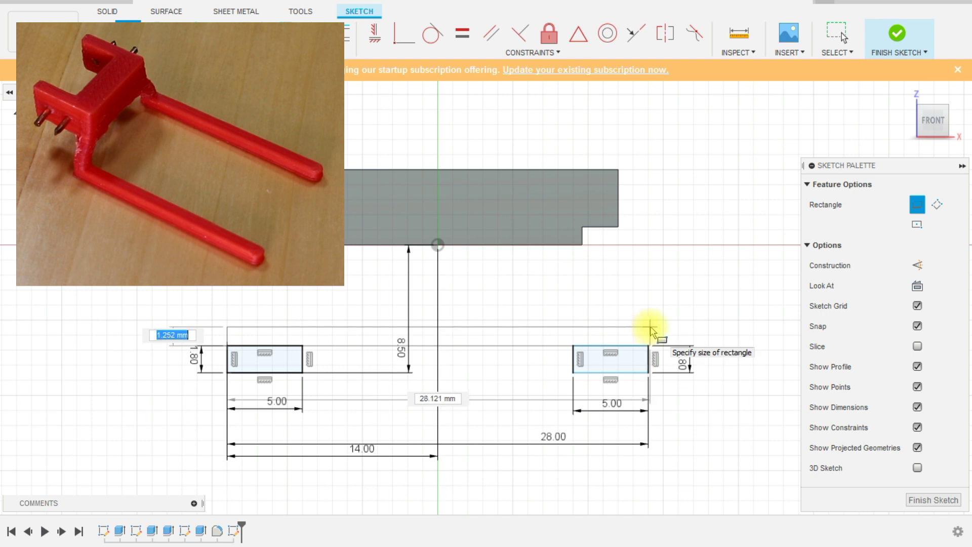
click(647, 321)
key(Escape)
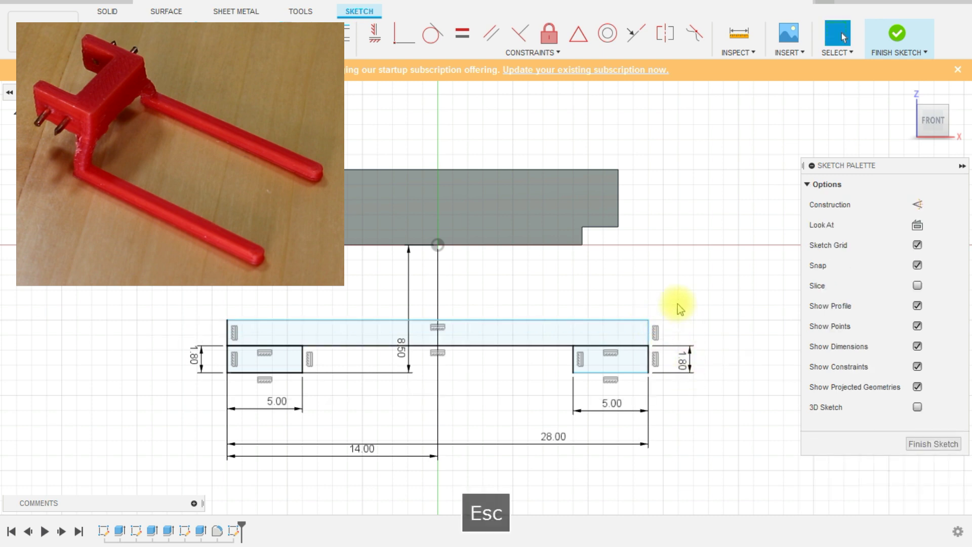
- Make the long rectangle's right edge coincident with the fork rectangle's corner
click(404, 32)
scroll(647, 288, up, 3)
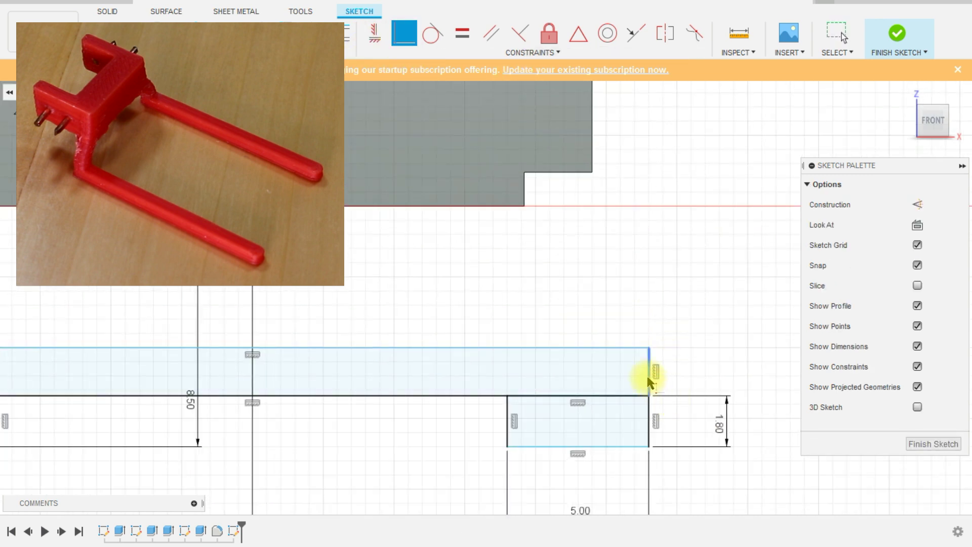
click(647, 373)
click(648, 395)
- Dimension the long bar's height, first at 0.8 mm, then changing it to 1.8 mm
scroll(719, 346, down, 3)
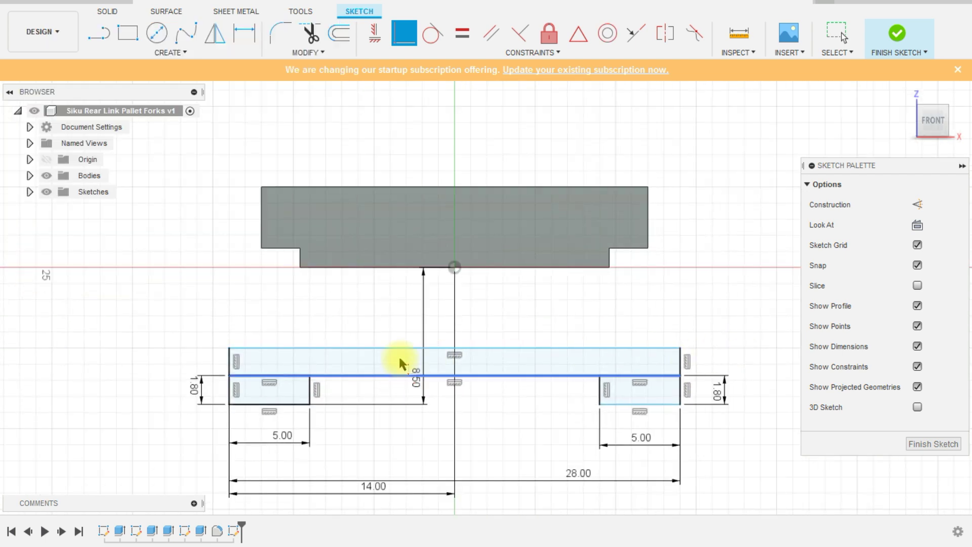
key(Escape)
key(d)
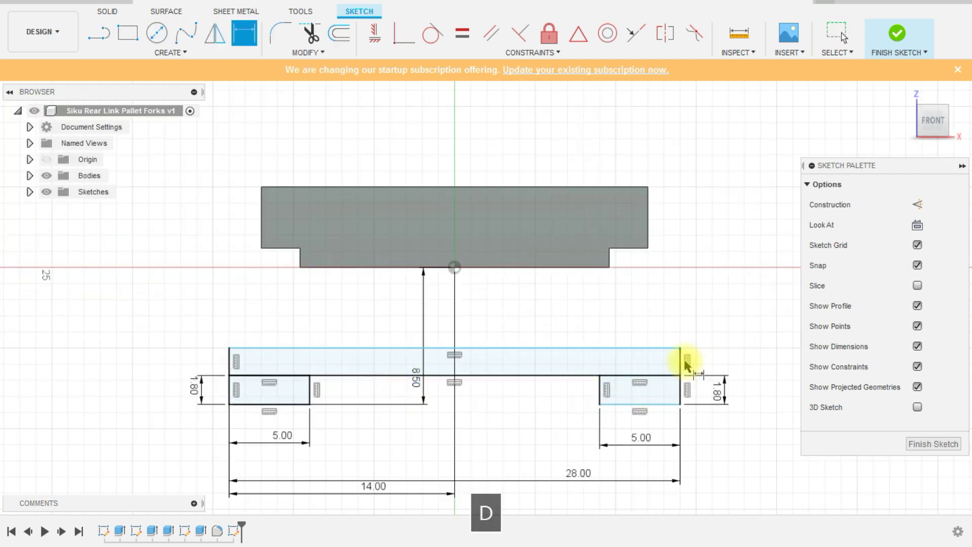
click(684, 362)
click(709, 369)
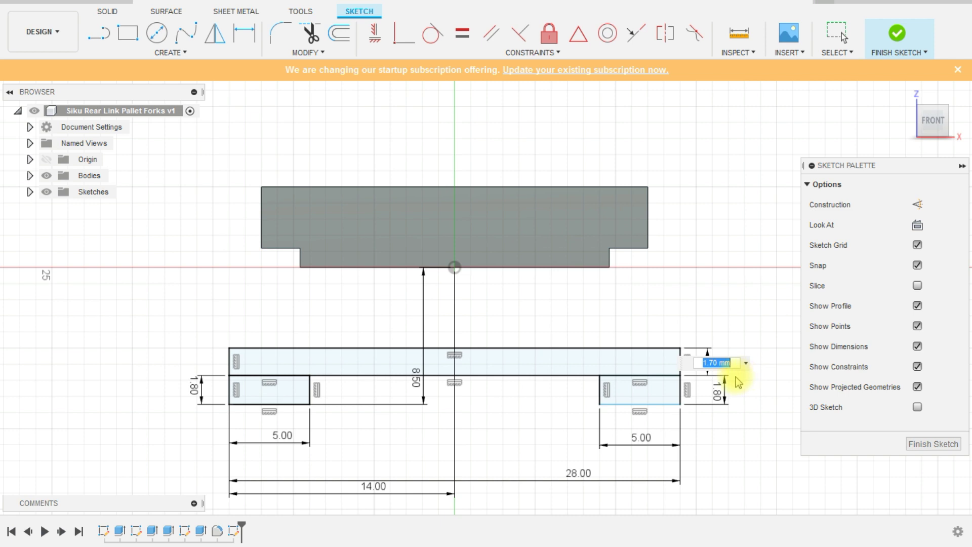
text(0.8)
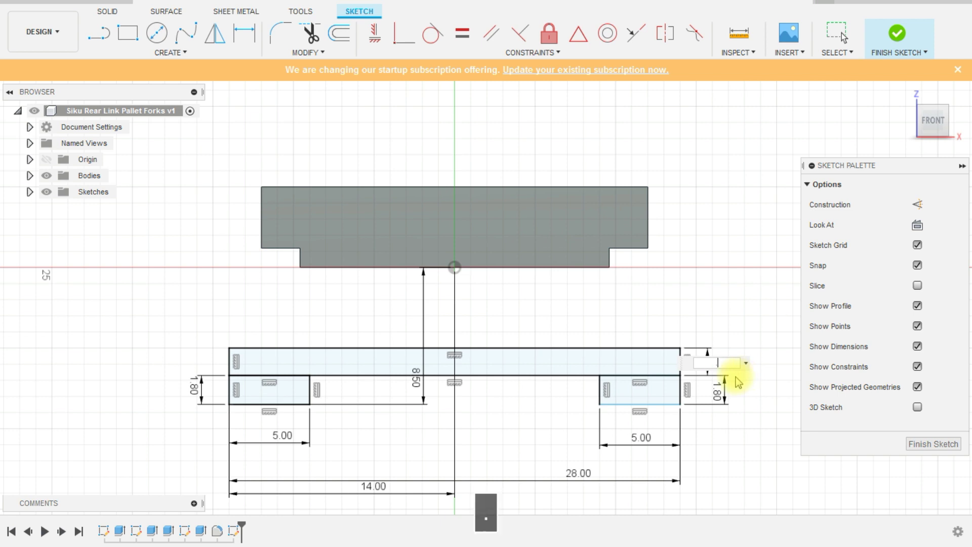
key(Return)
scroll(704, 369, up, 2)
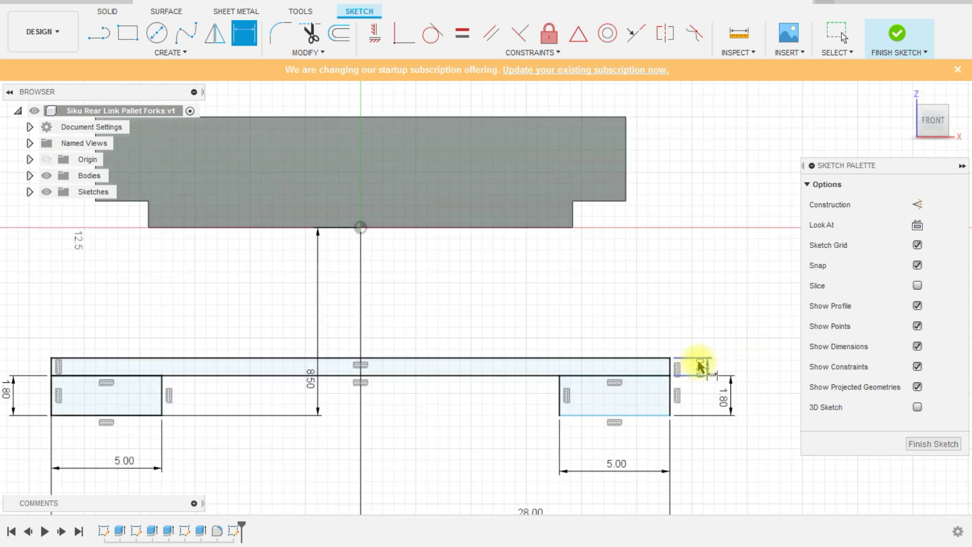
double_click(703, 366)
text(1)
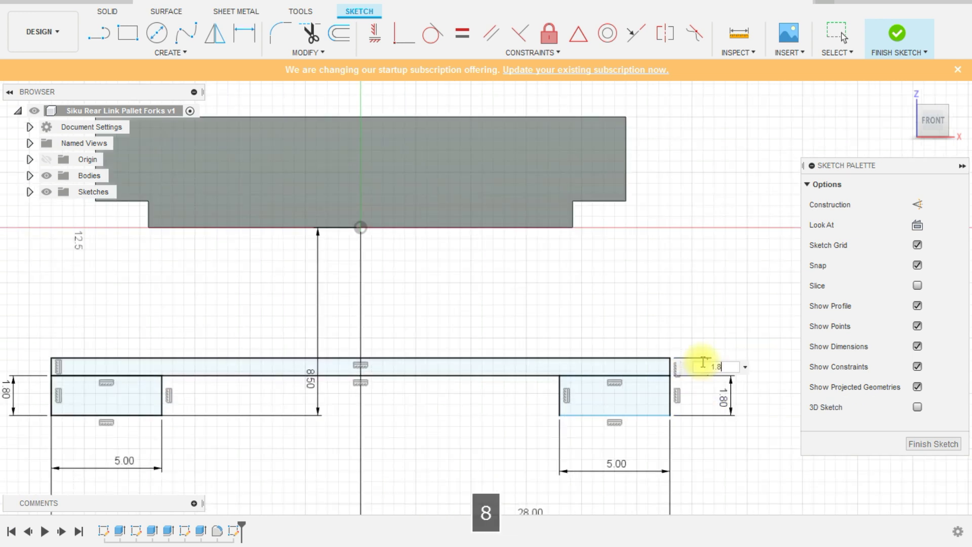
text(.8)
key(Return)
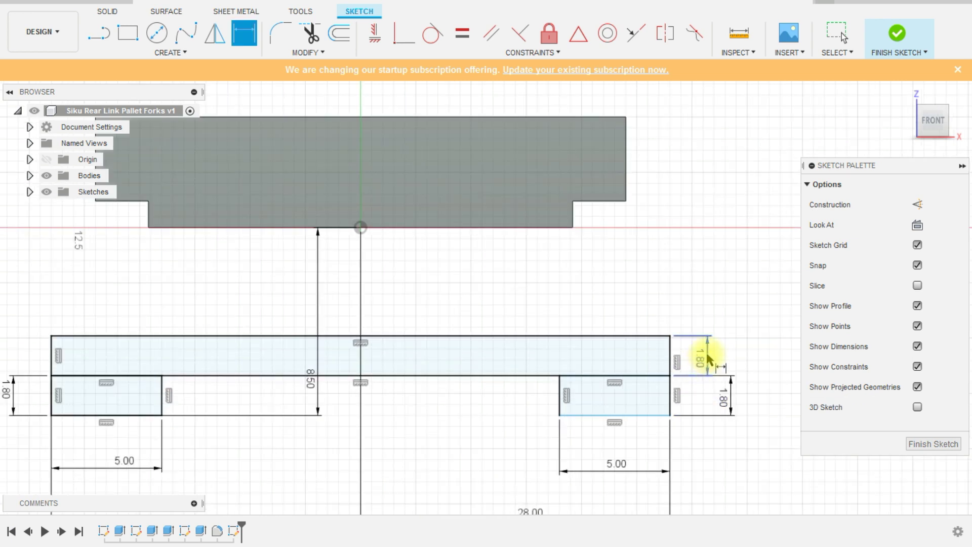
- Try 1.5 mm for the bar height, then set it back to 1.8 mm
double_click(708, 361)
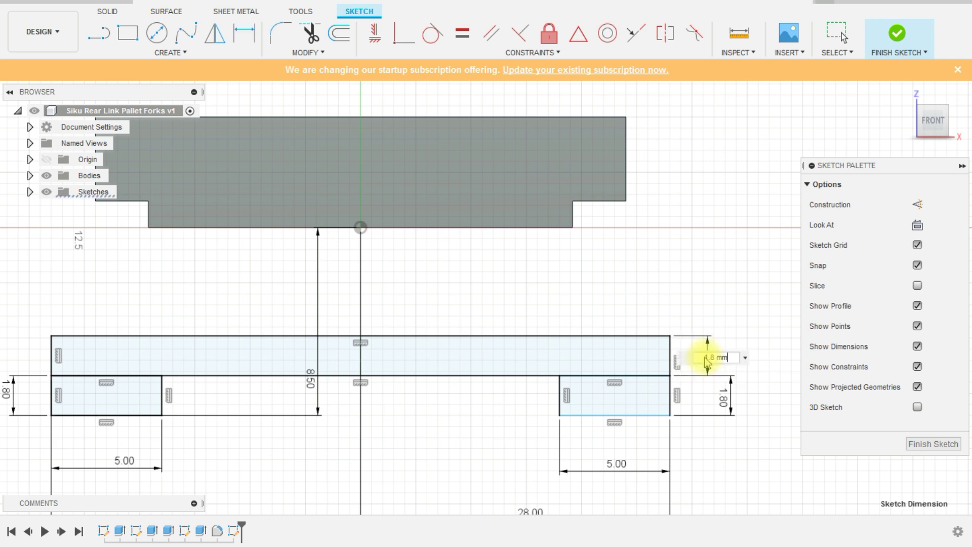
text(1.5)
key(Return)
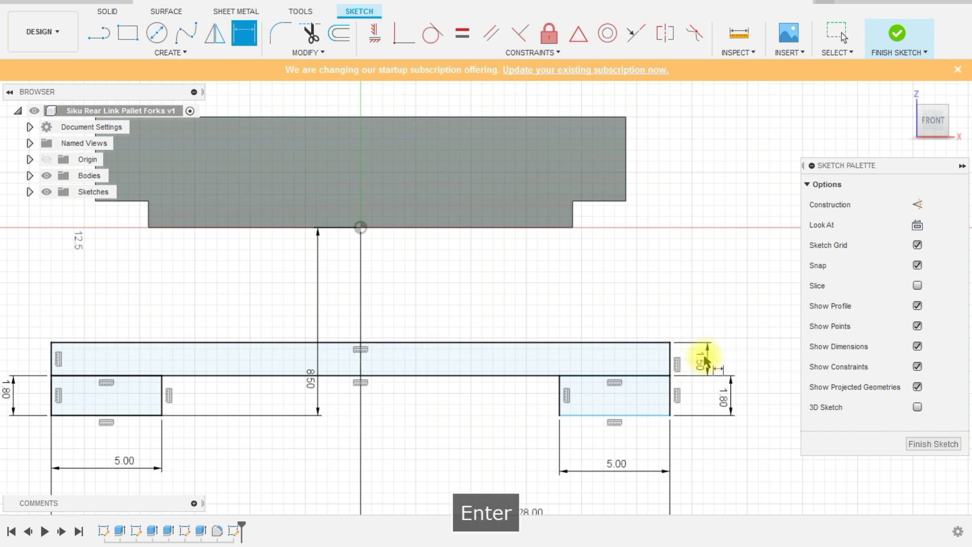
scroll(709, 266, down, 3)
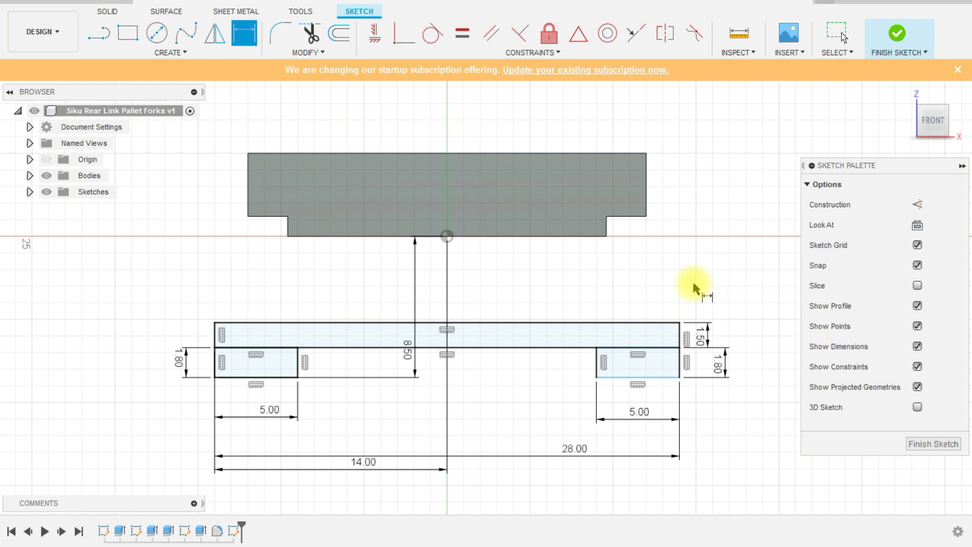
double_click(710, 342)
text(1)
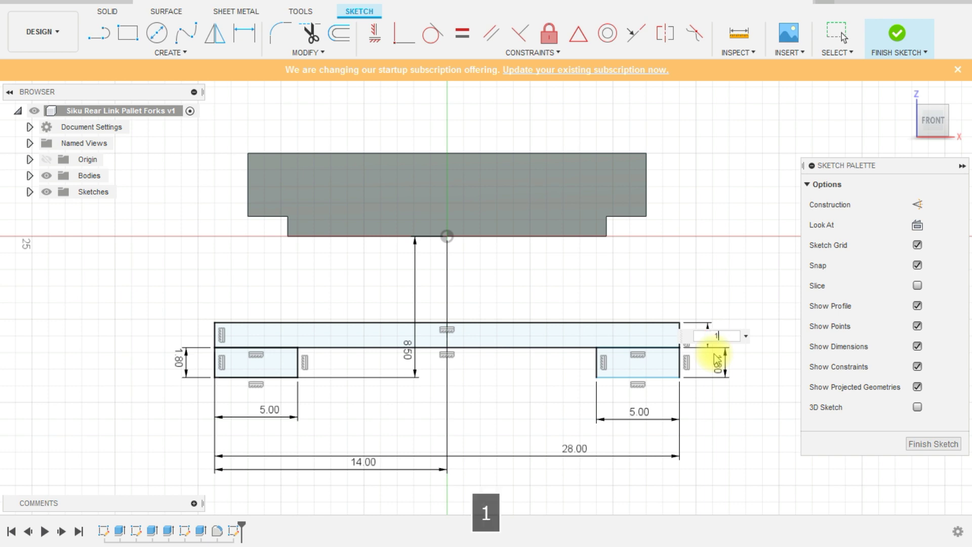
text(.8)
key(Return)
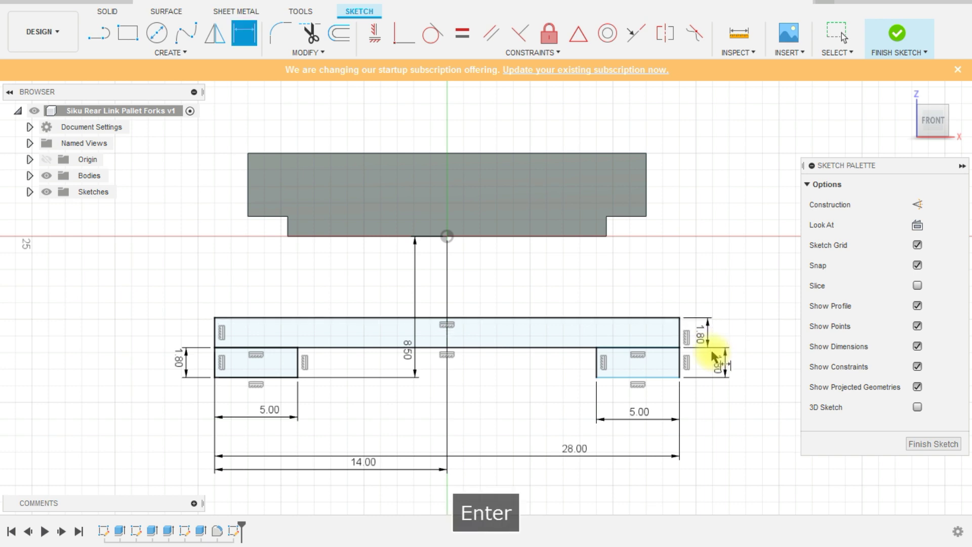
scroll(688, 339, down, 2)
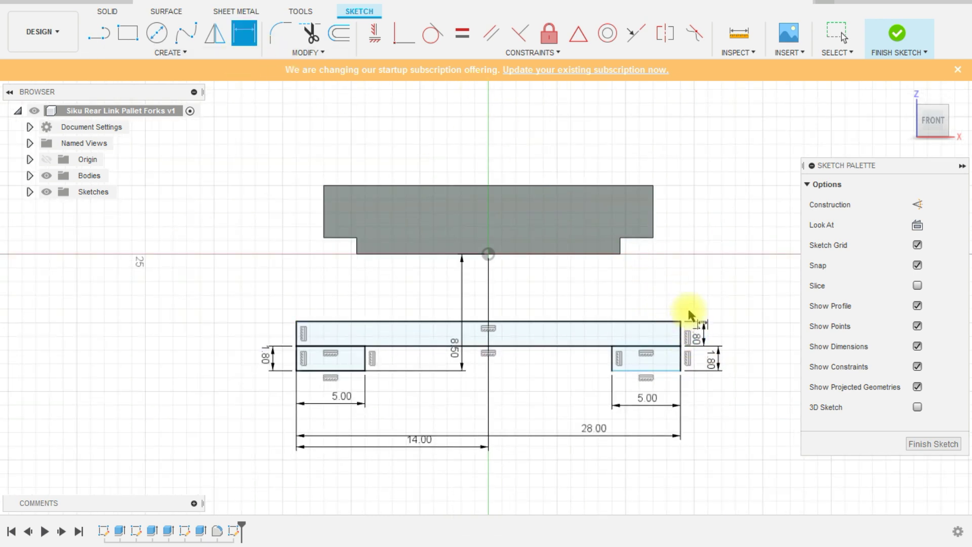
key(Escape)
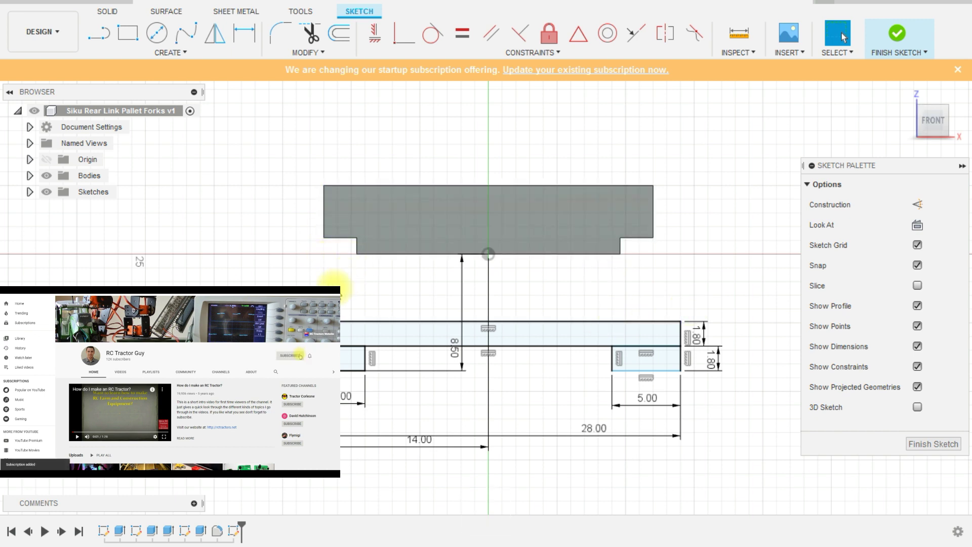
click(128, 35)
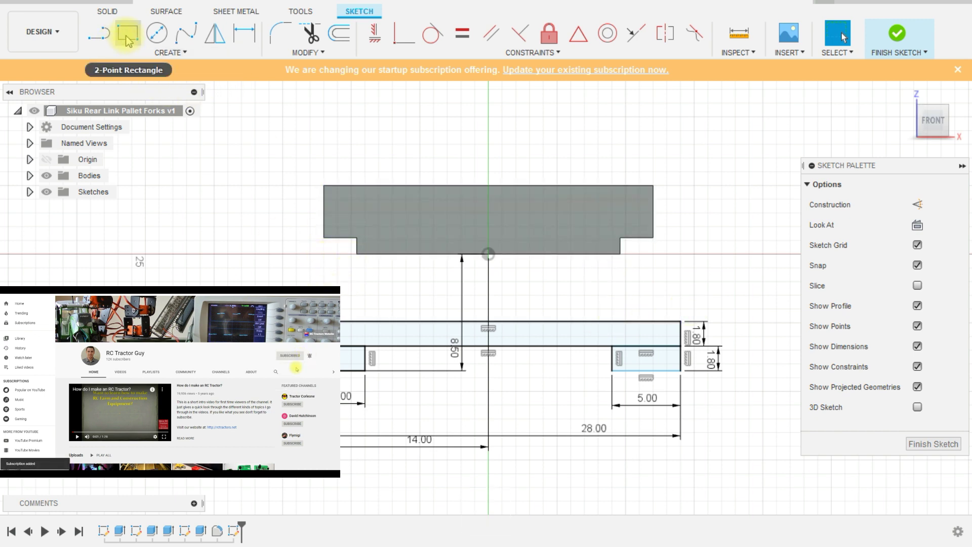
click(99, 35)
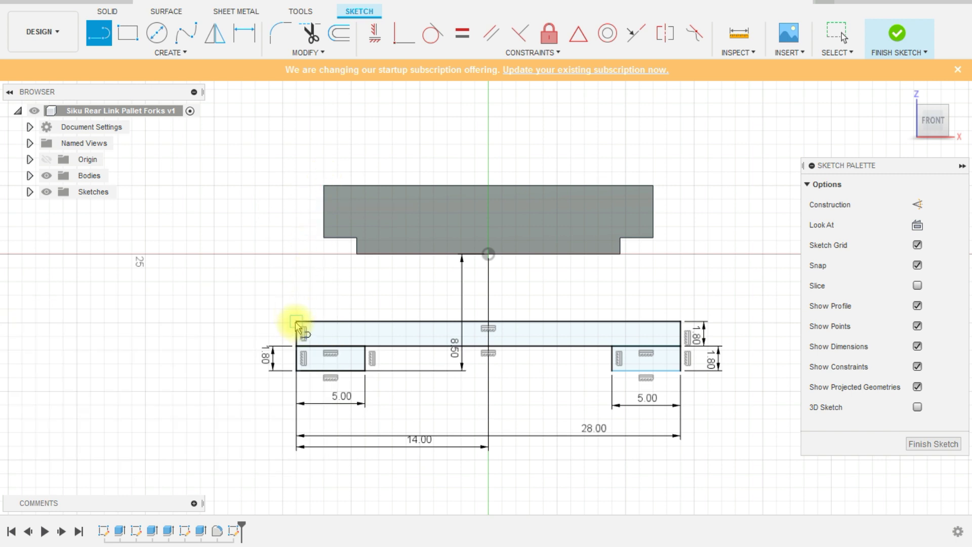
- Draw a line from the bar's top-left corner up beside the grey body, angling to its corner
click(296, 321)
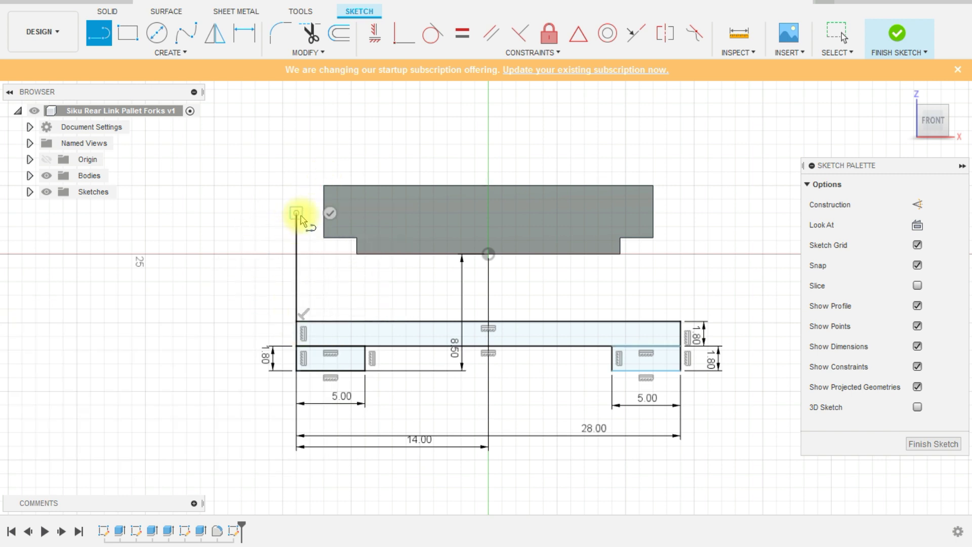
click(296, 212)
click(325, 187)
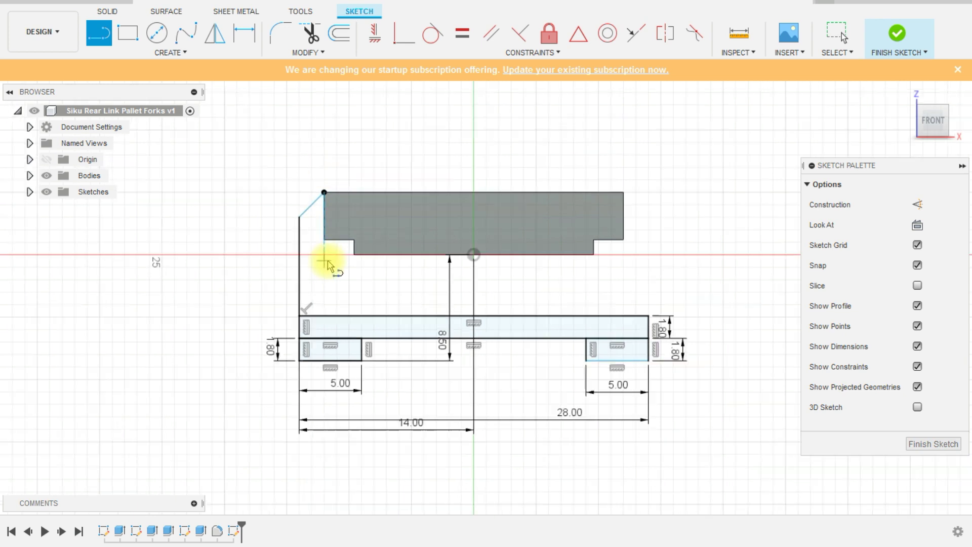
scroll(347, 217, down, 2)
scroll(330, 213, up, 3)
- Trace the tapered top outline with slanted, vertical and horizontal lines, closing at the right corner
click(311, 217)
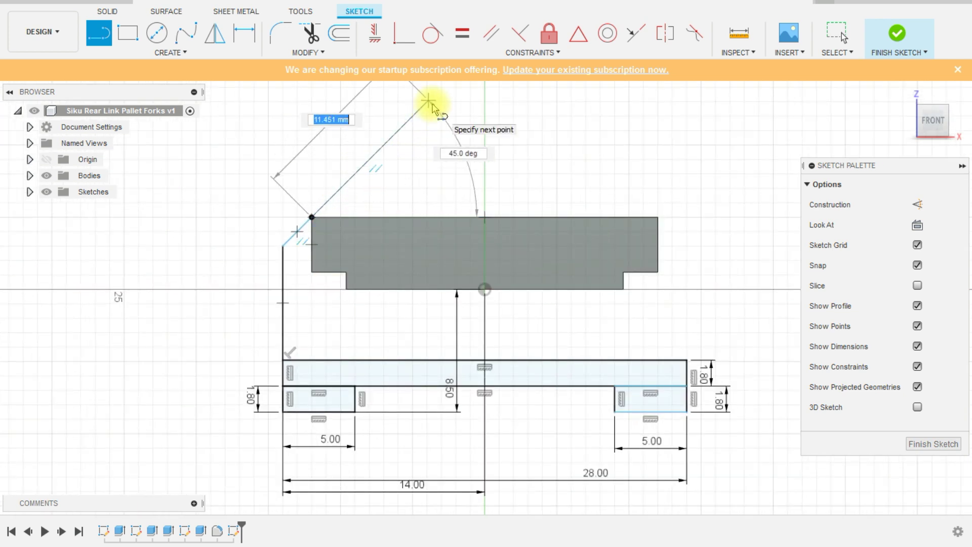
scroll(391, 253, down, 3)
scroll(430, 177, up, 3)
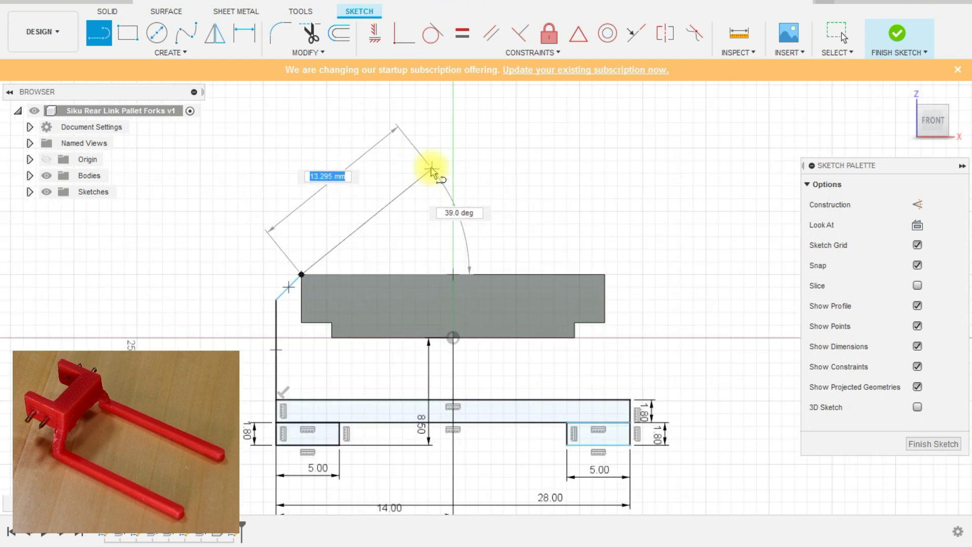
click(434, 142)
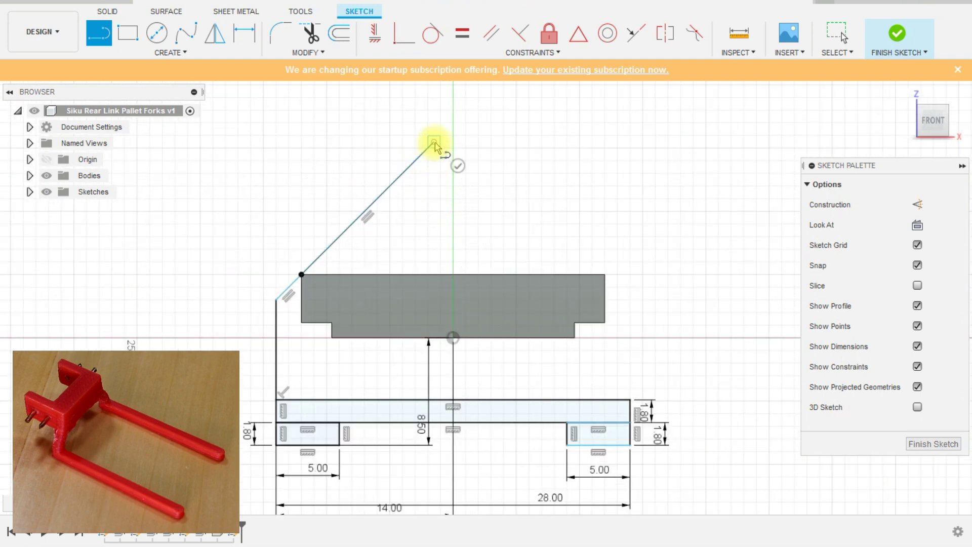
scroll(436, 218, down, 3)
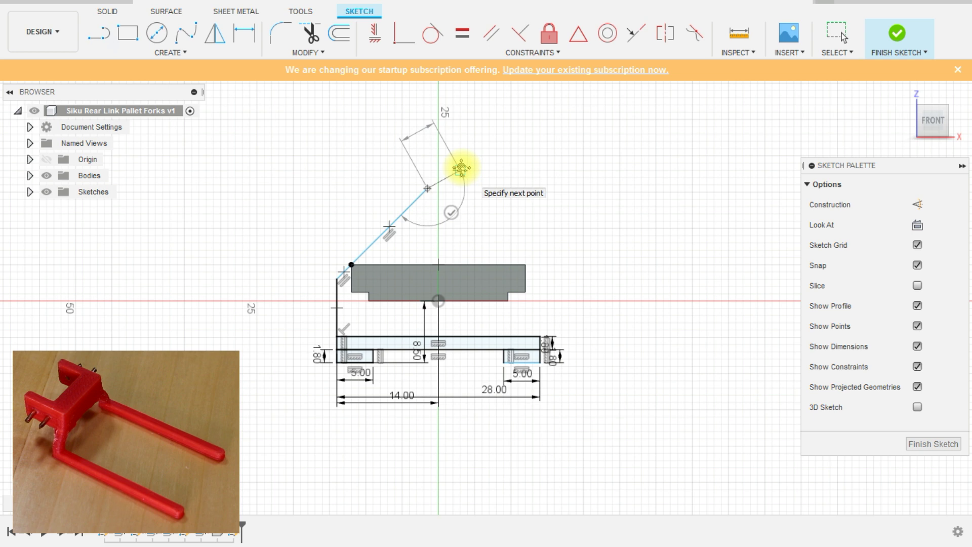
scroll(461, 167, up, 3)
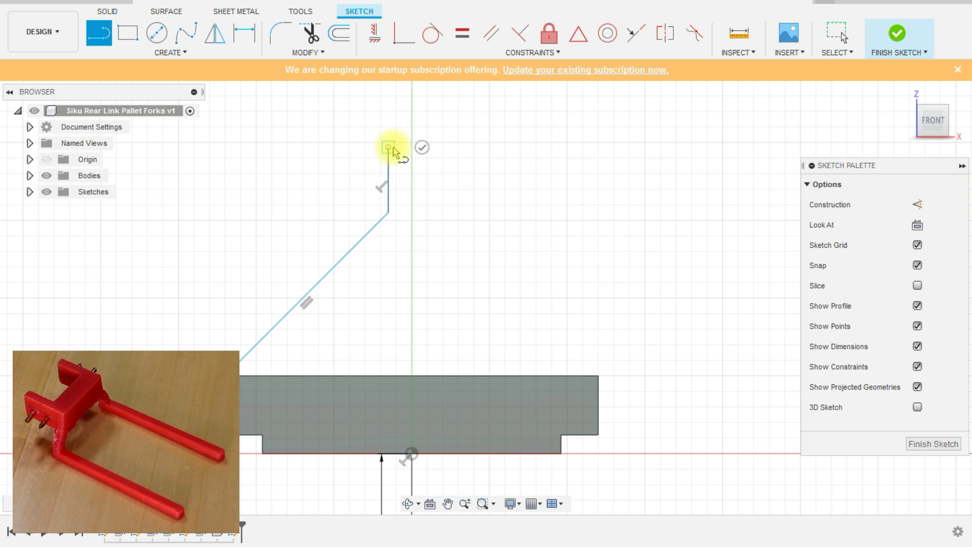
click(391, 148)
scroll(442, 202, down, 2)
scroll(454, 185, up, 3)
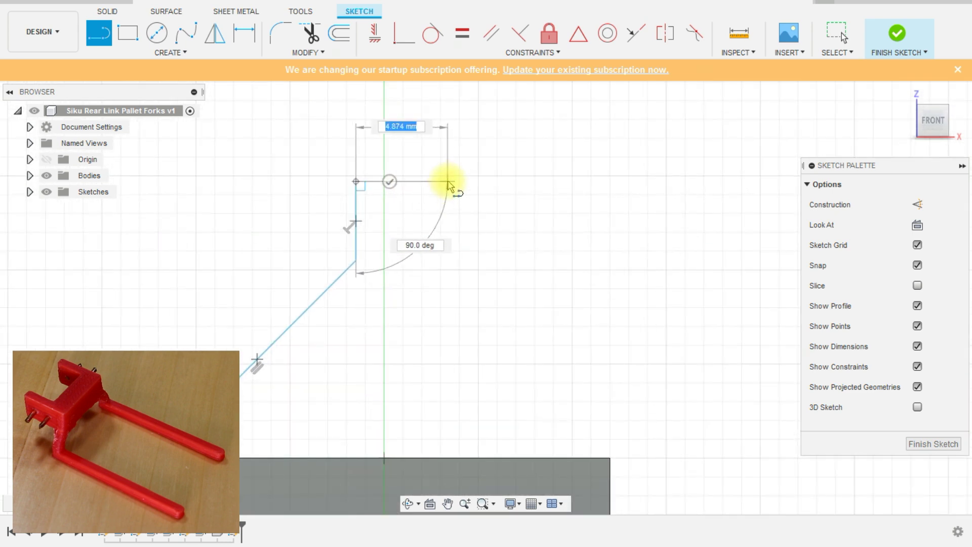
click(428, 181)
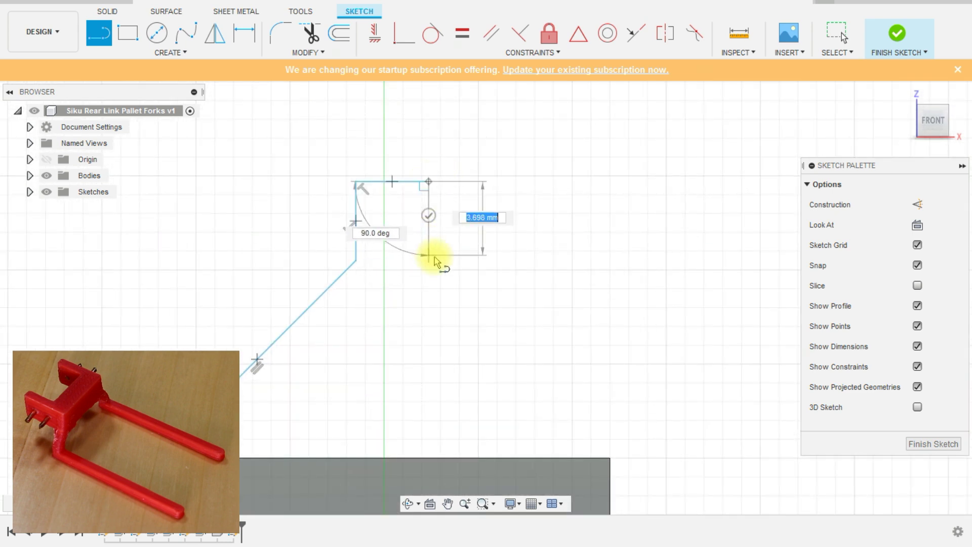
scroll(424, 262, down, 3)
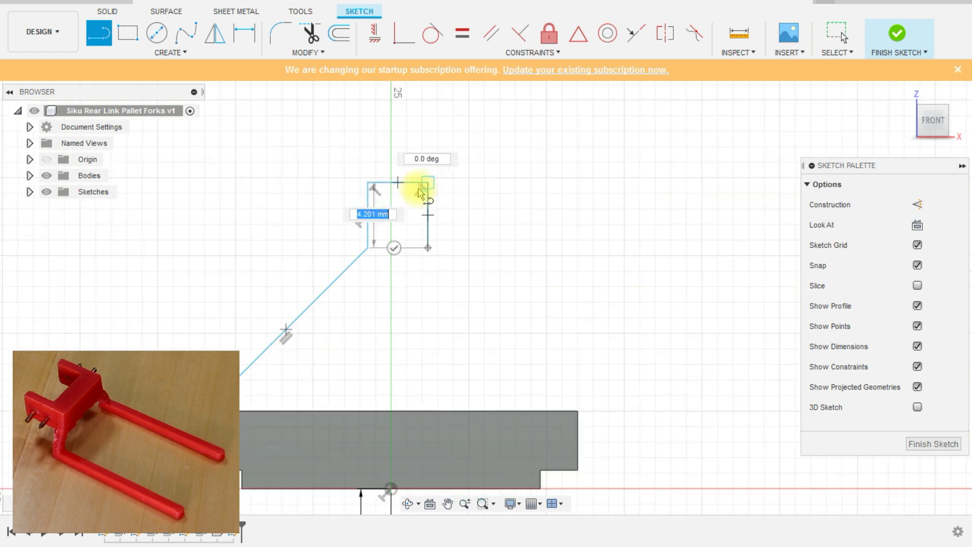
click(518, 329)
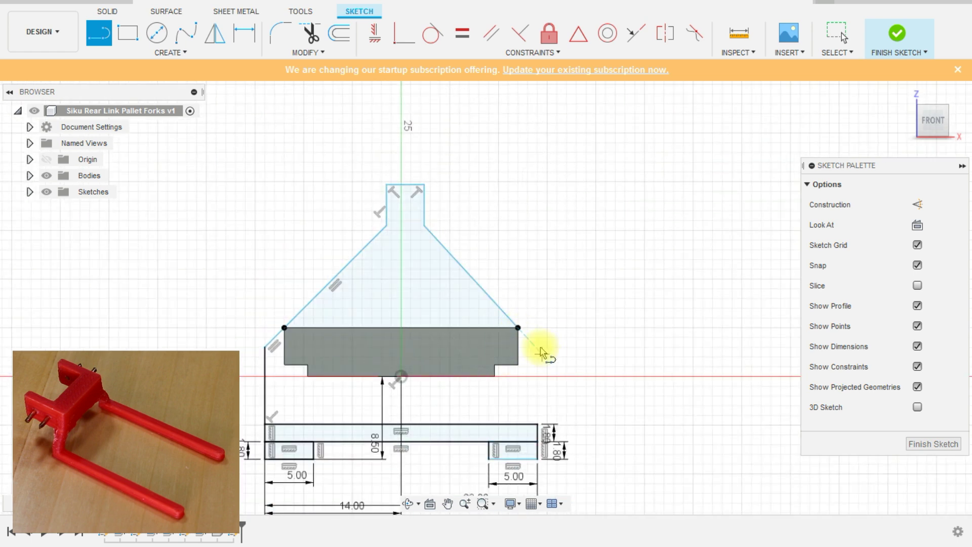
- Add a short chamfer off the triangle's right corner and a vertical edge down to the bar
click(518, 328)
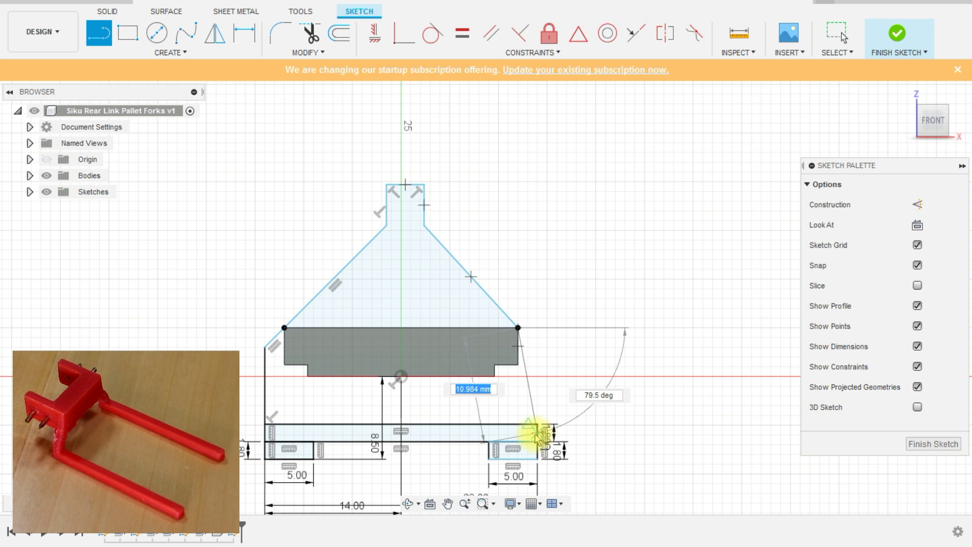
click(537, 348)
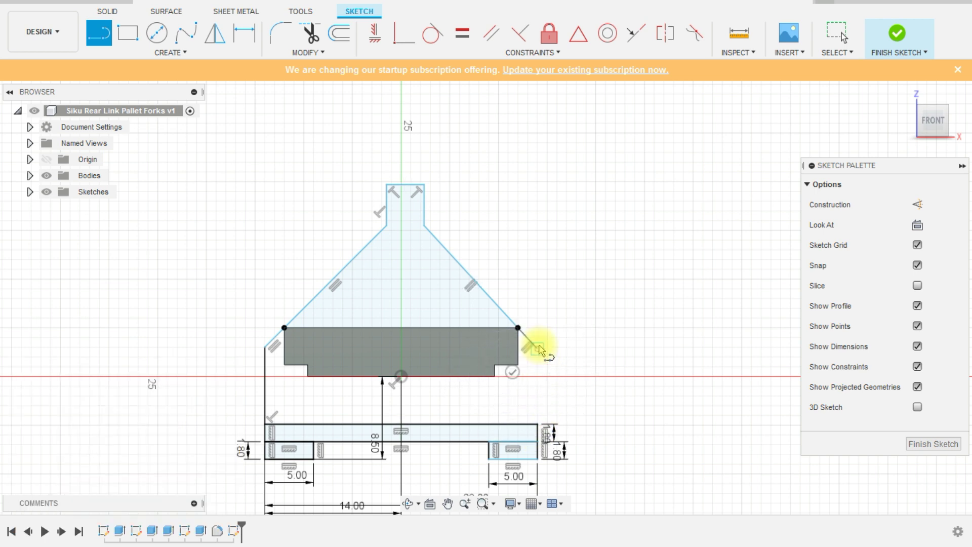
scroll(577, 351, up, 2)
scroll(577, 351, up, 1)
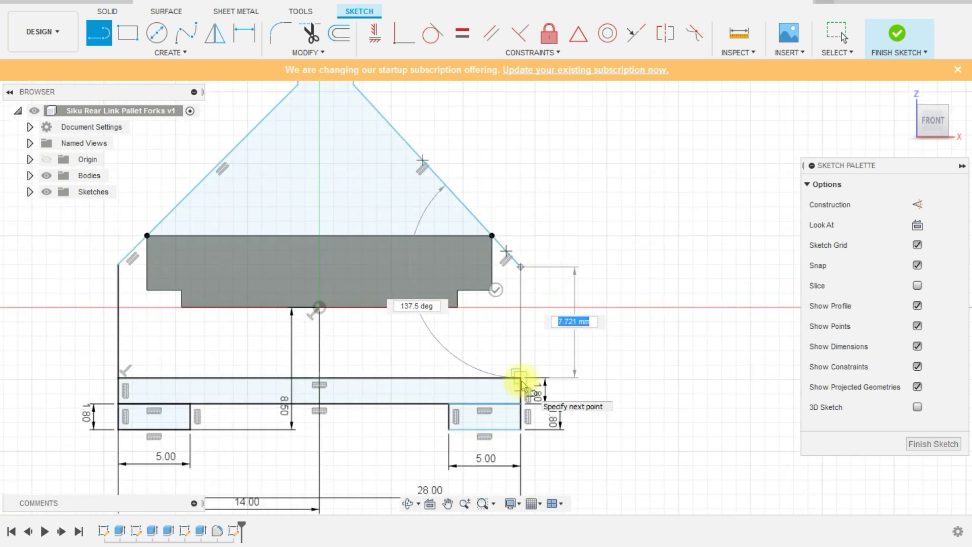
click(521, 377)
scroll(538, 351, down, 3)
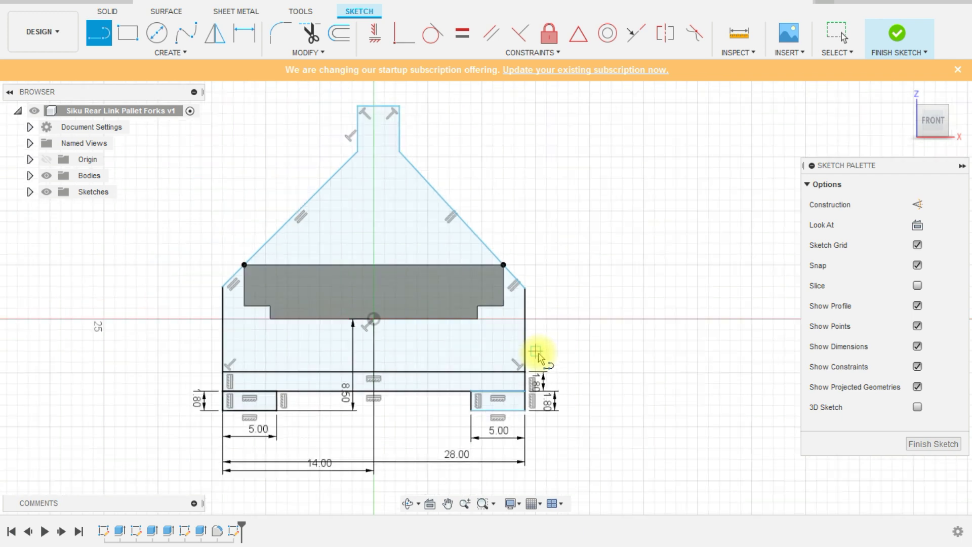
key(Escape)
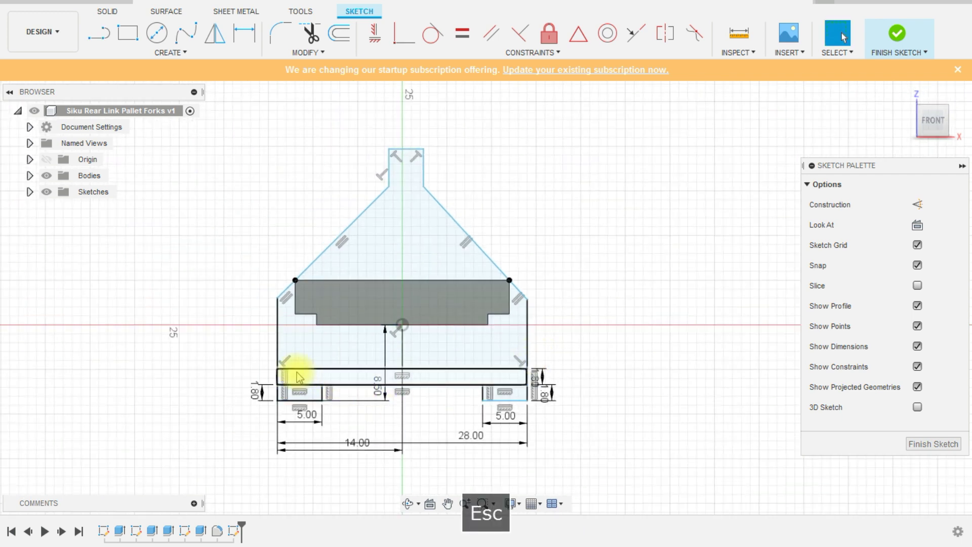
scroll(293, 324, up, 3)
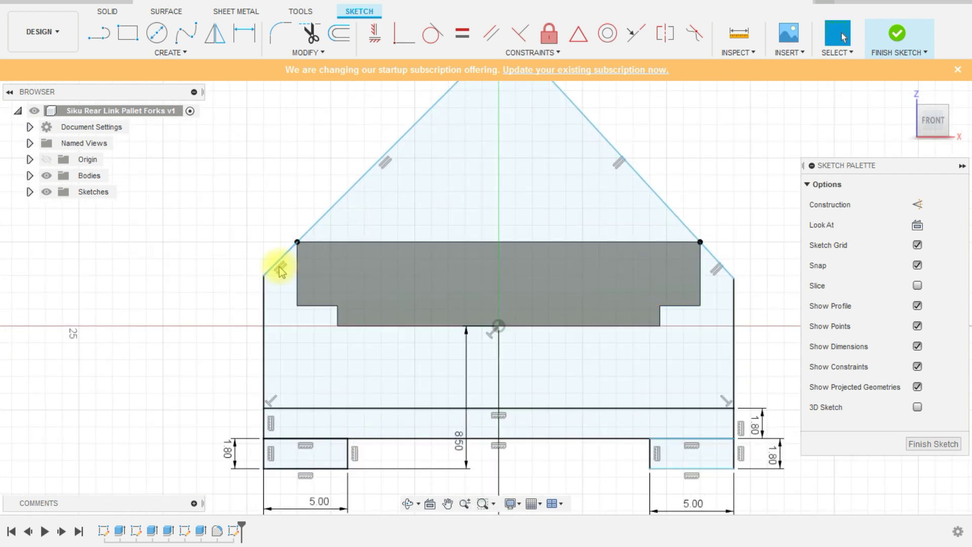
scroll(290, 402, down, 2)
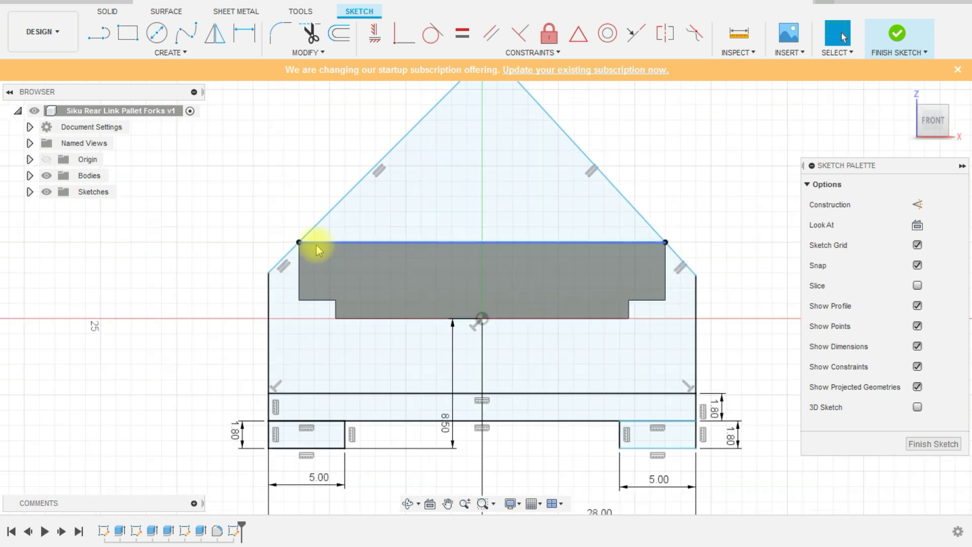
scroll(340, 373, up, 3)
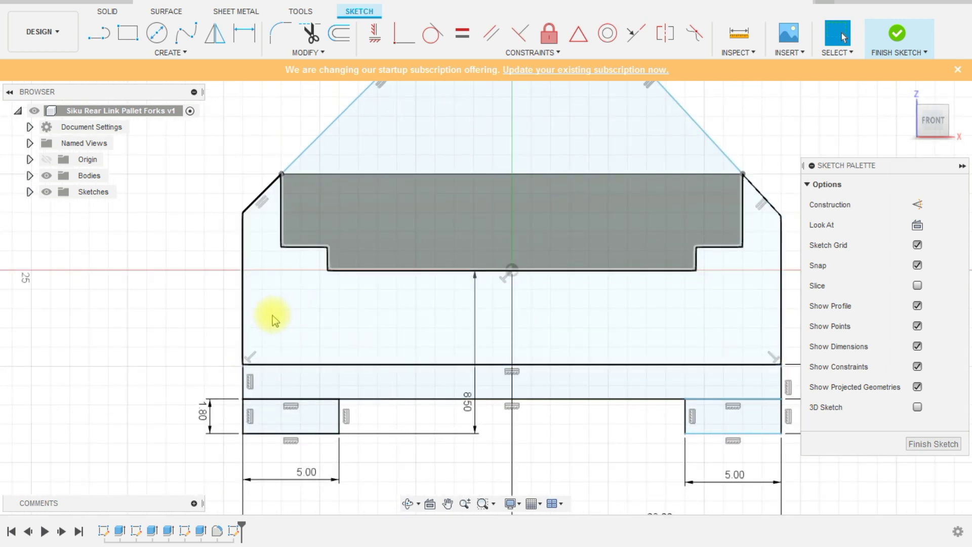
scroll(197, 338, down, 2)
scroll(183, 317, up, 2)
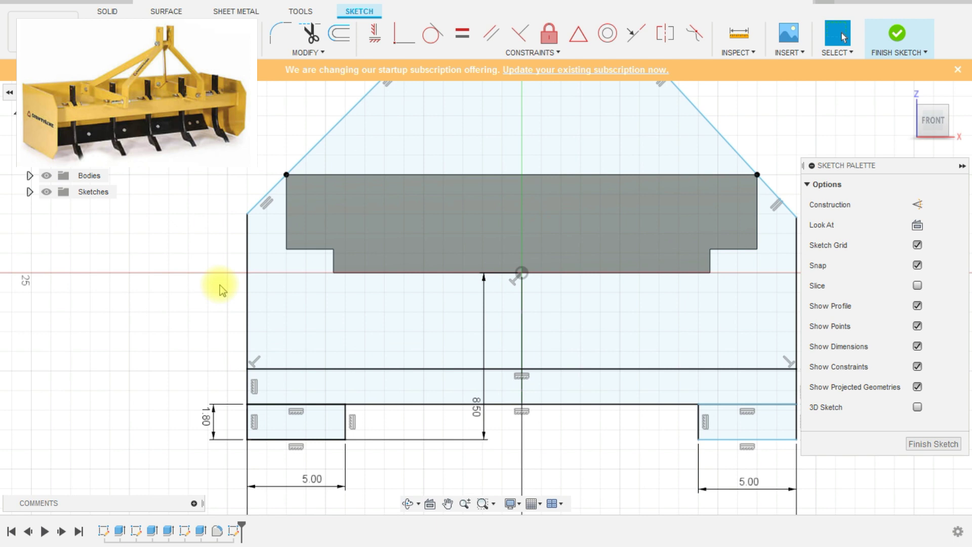
click(338, 33)
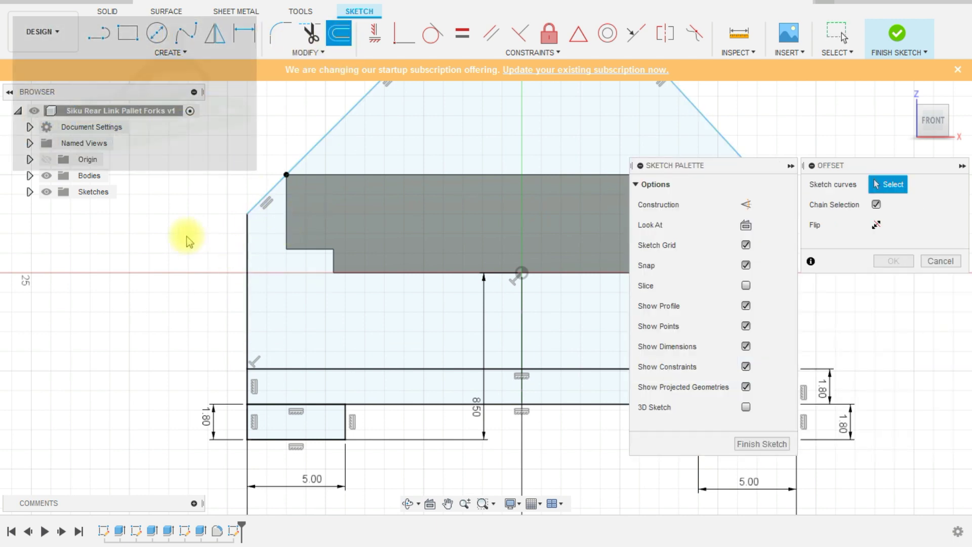
key(Escape)
scroll(184, 281, down, 3)
scroll(307, 252, up, 1)
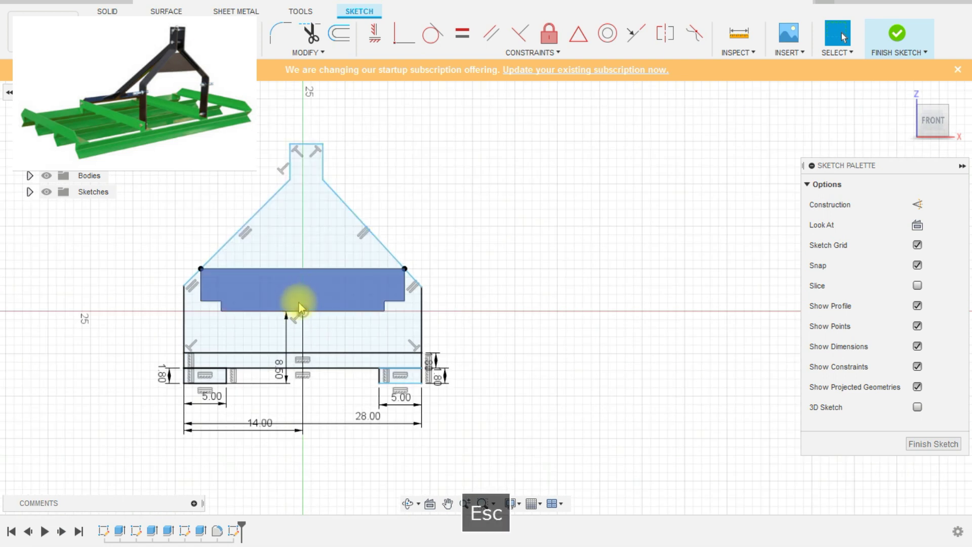
scroll(272, 351, down, 2)
scroll(299, 382, up, 1)
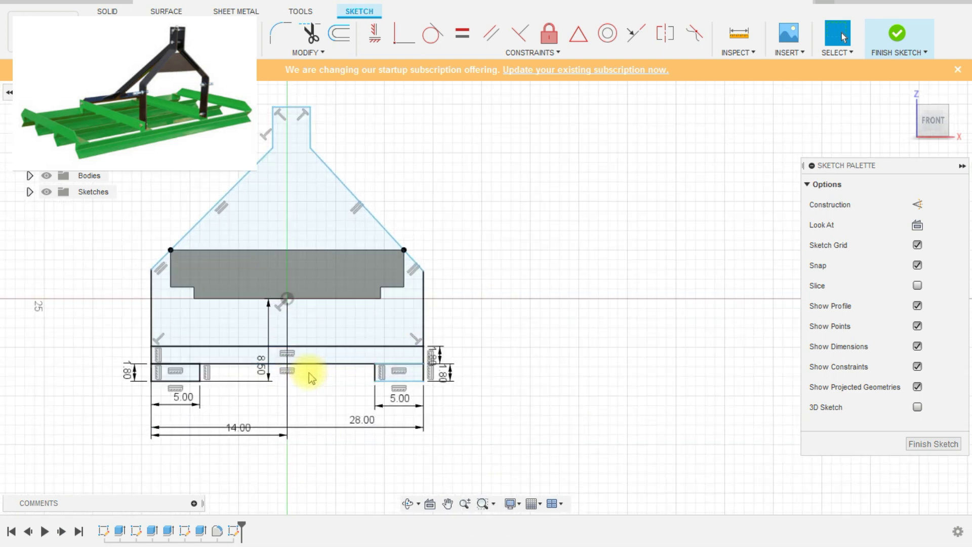
key(d)
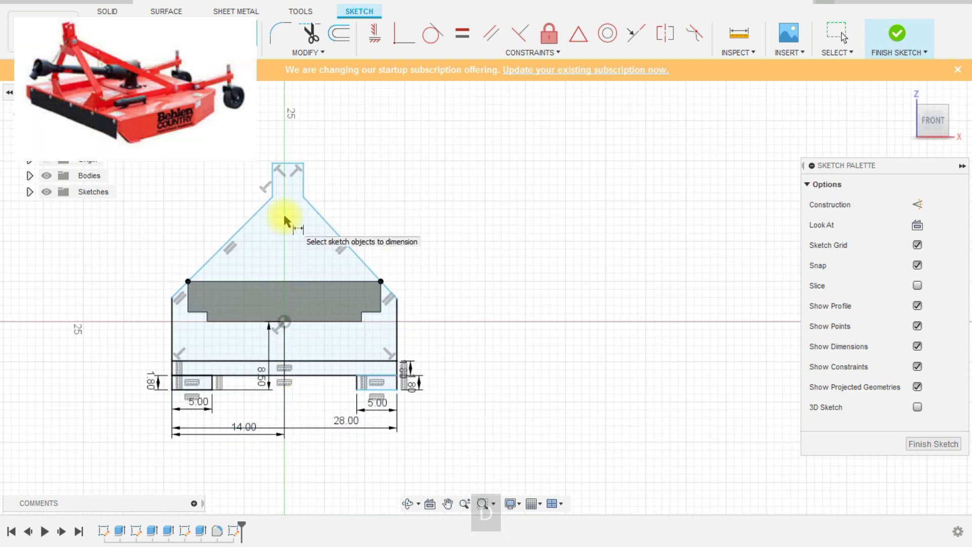
- Remove the stray 3.87 neck dimension
click(284, 164)
click(299, 279)
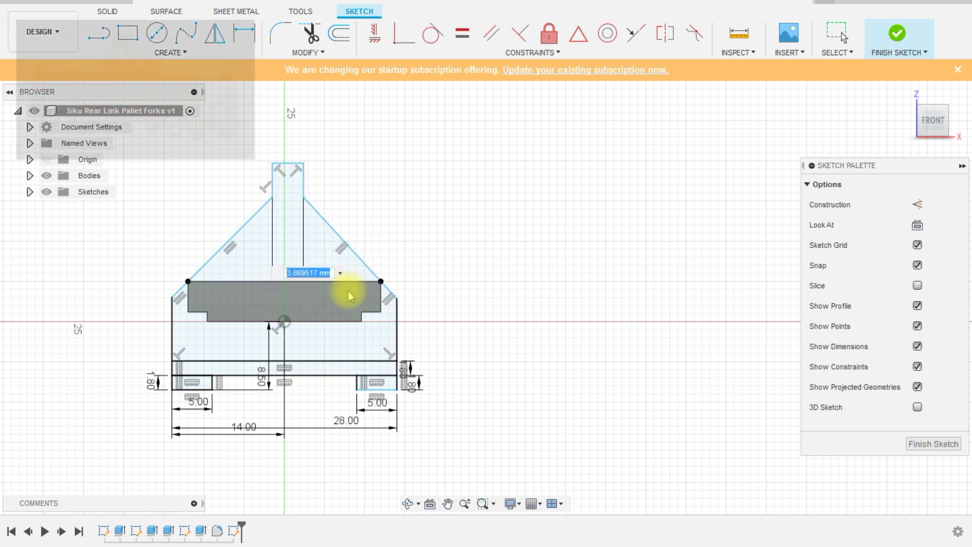
key(Escape)
key(ctrl+z)
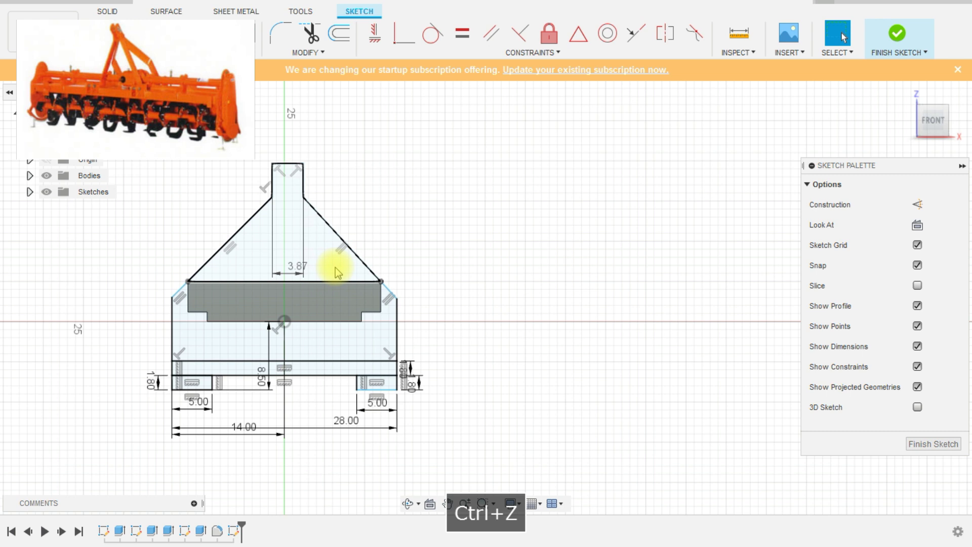
click(296, 270)
key(Delete)
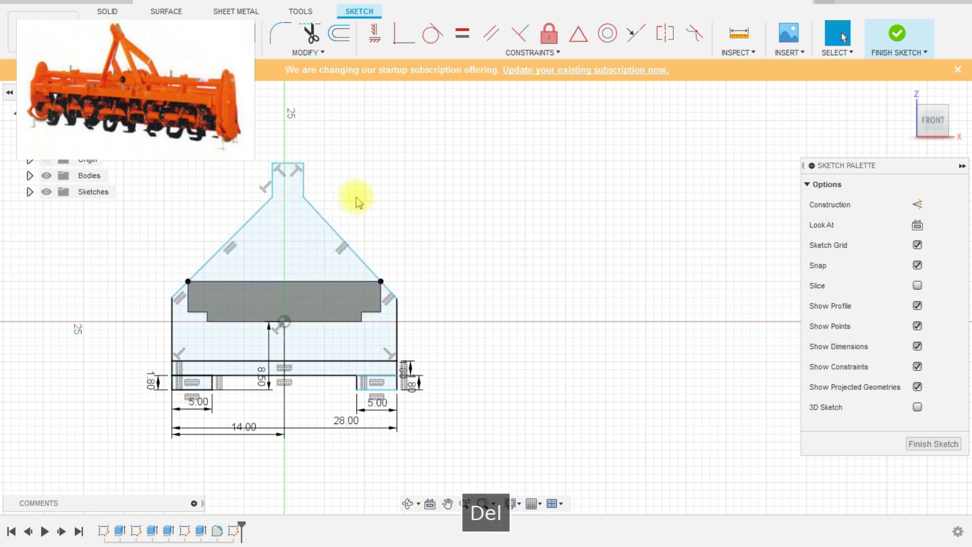
key(Escape)
- Dimension the height from the neck's top line to the triangle's base as 20 mm
key(d)
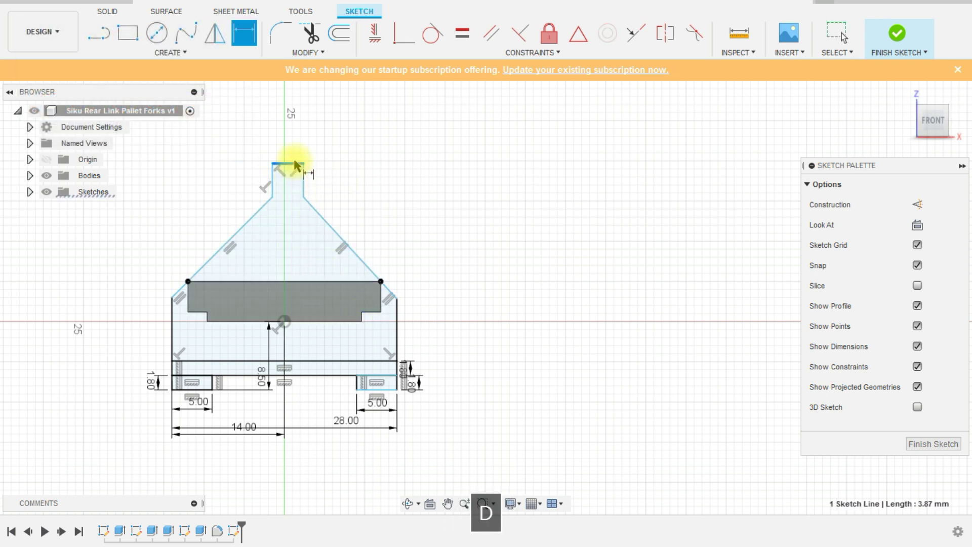
click(293, 164)
click(293, 281)
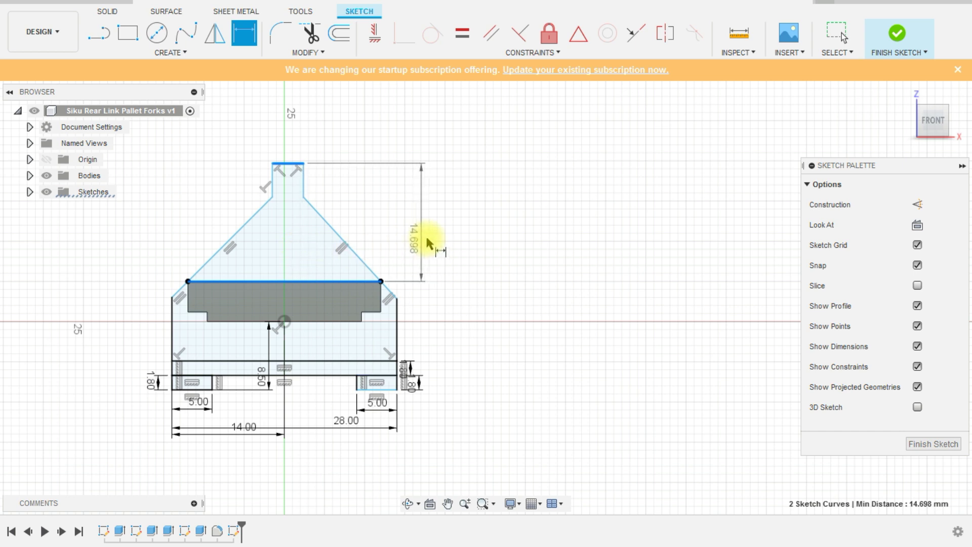
click(428, 242)
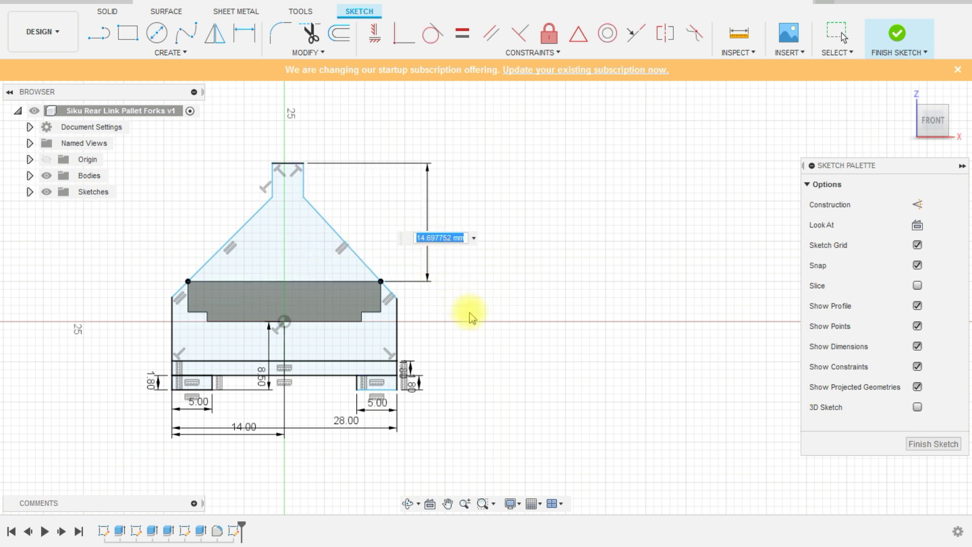
text(20)
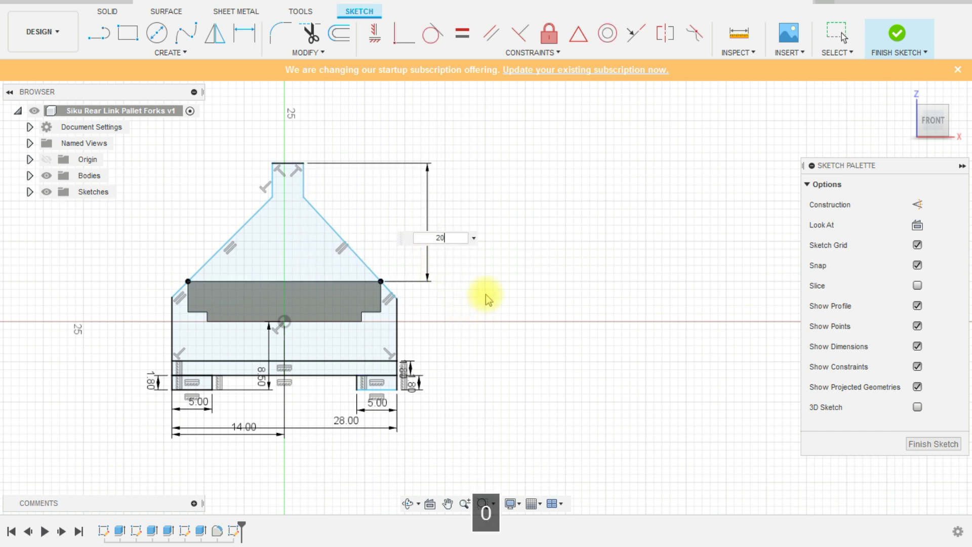
key(Return)
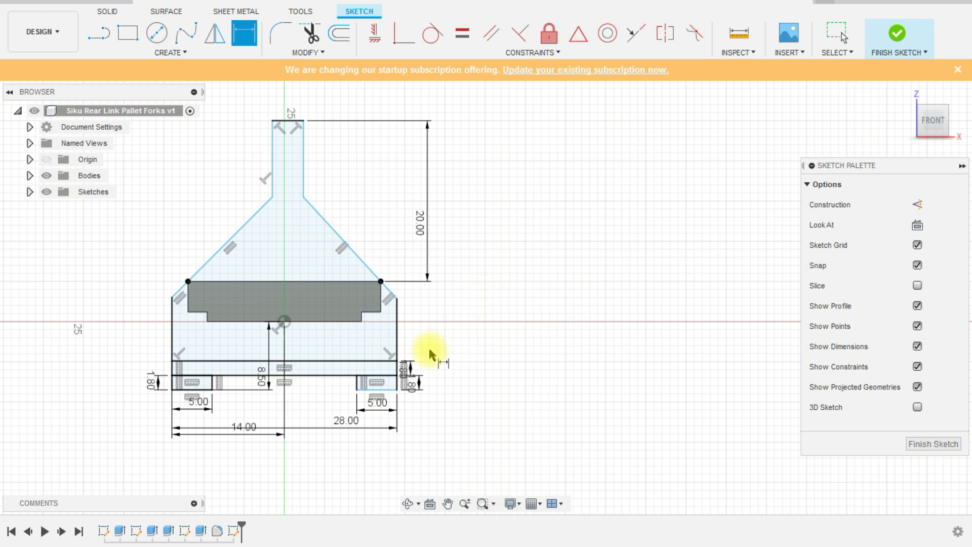
scroll(425, 346, down, 2)
key(Escape)
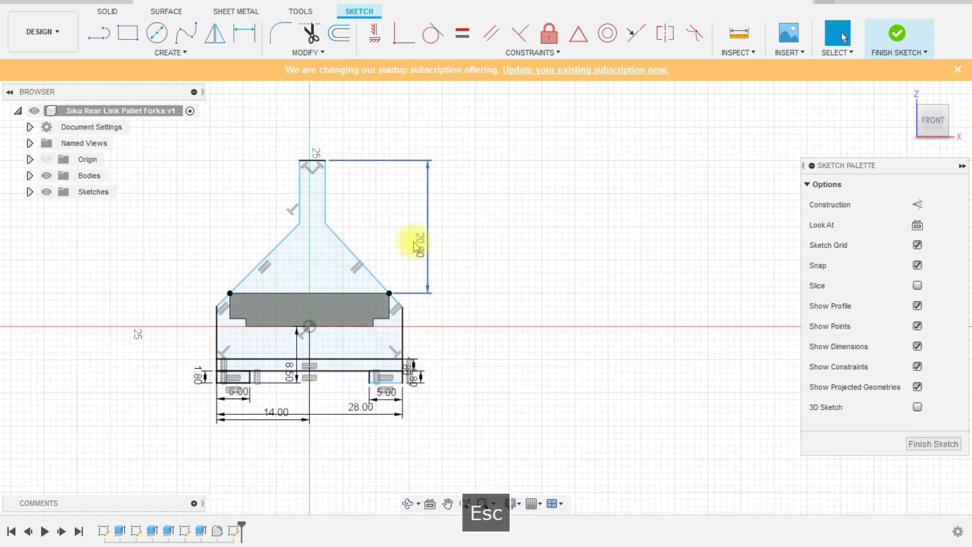
- Change the height dimension from 20 mm to 15 mm
double_click(414, 245)
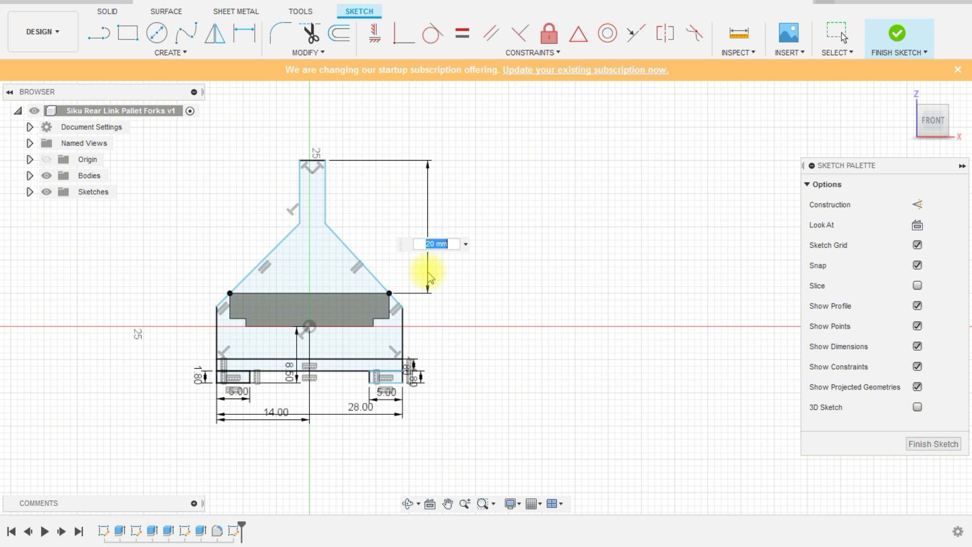
text(15)
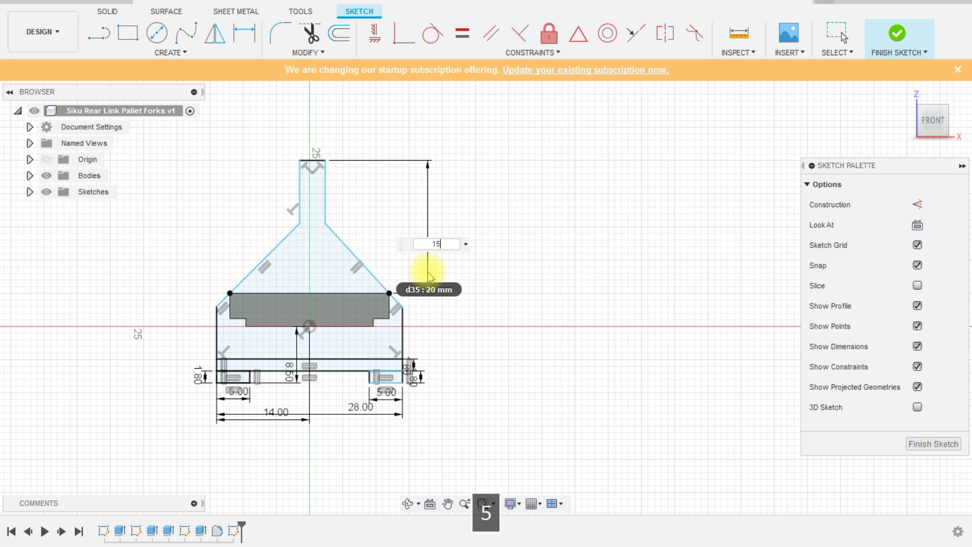
key(Return)
scroll(473, 300, up, 3)
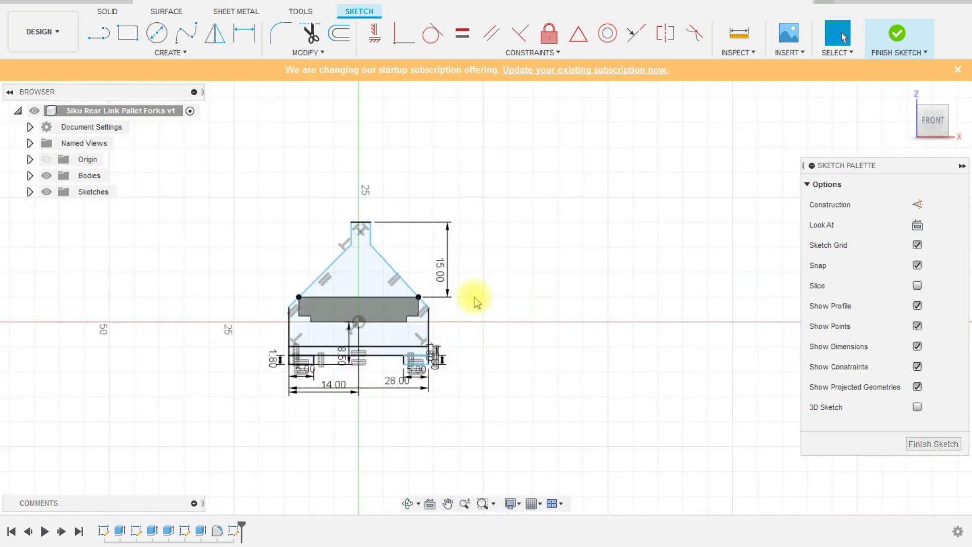
key(Escape)
scroll(369, 239, up, 3)
- Dimension the neck's top edge to 5 mm wide
key(d)
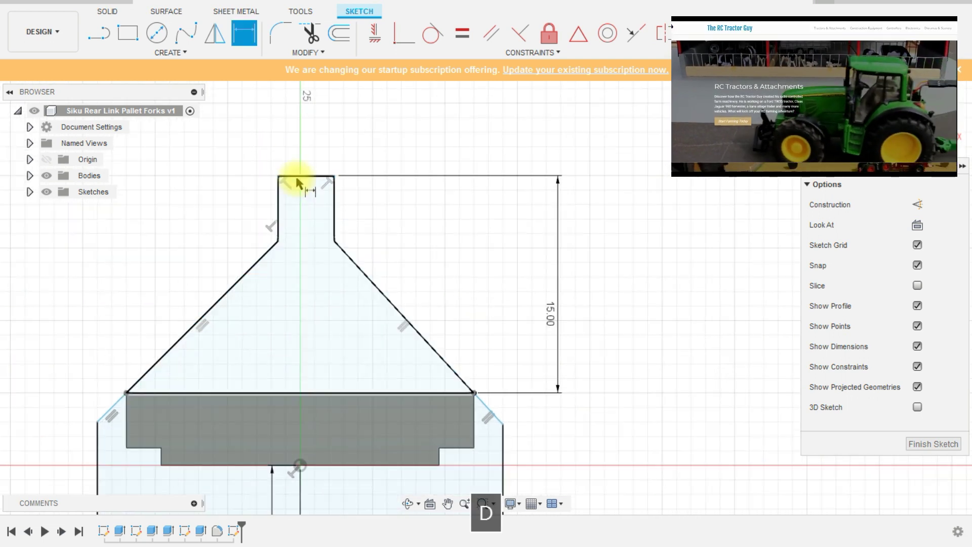
click(316, 176)
click(315, 169)
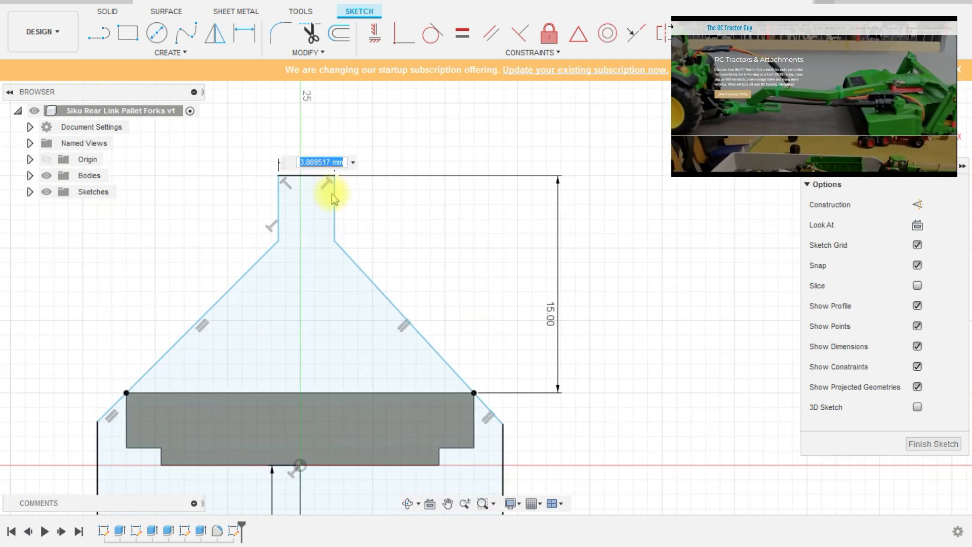
text(5)
key(Return)
scroll(387, 160, down, 2)
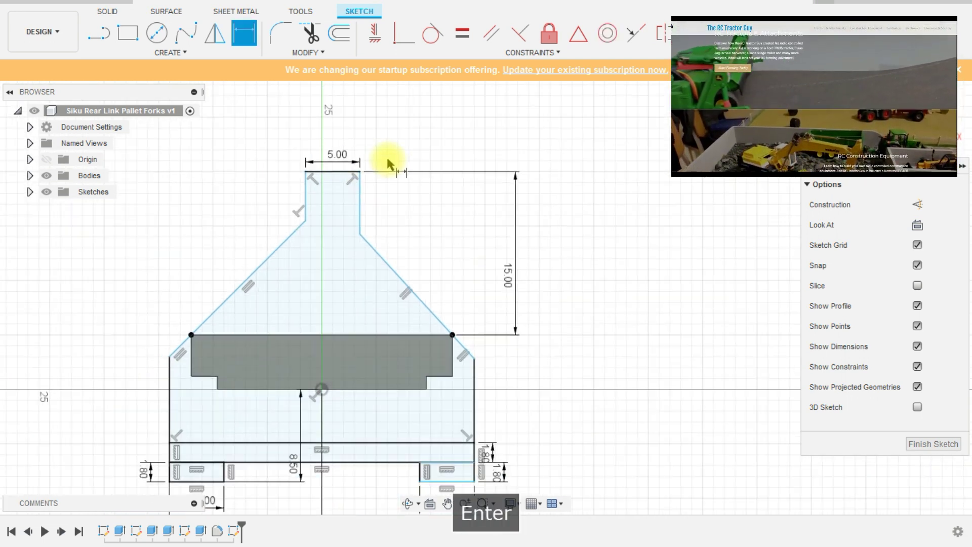
scroll(355, 174, up, 1)
scroll(317, 190, down, 2)
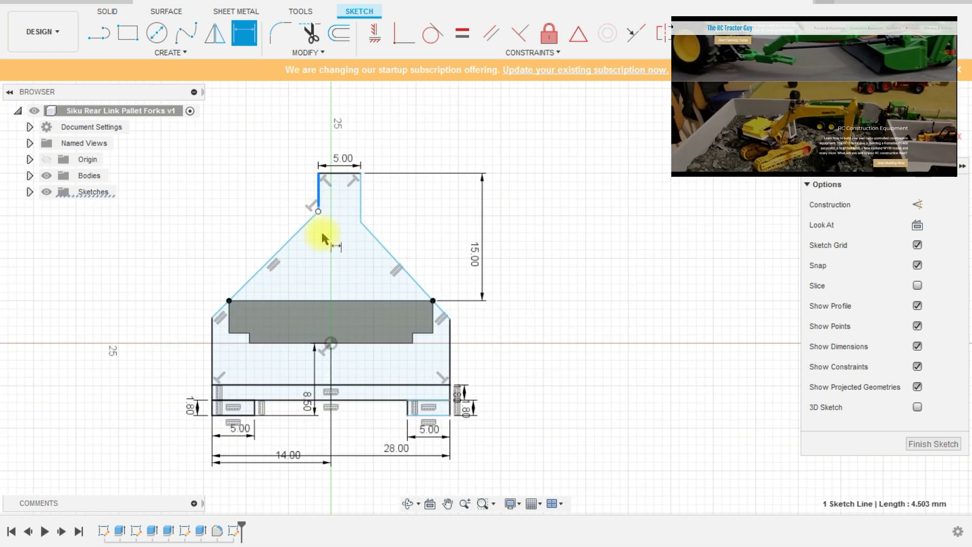
- Dimension the centre point to the neck line as a 2.5 mm half-width
click(330, 342)
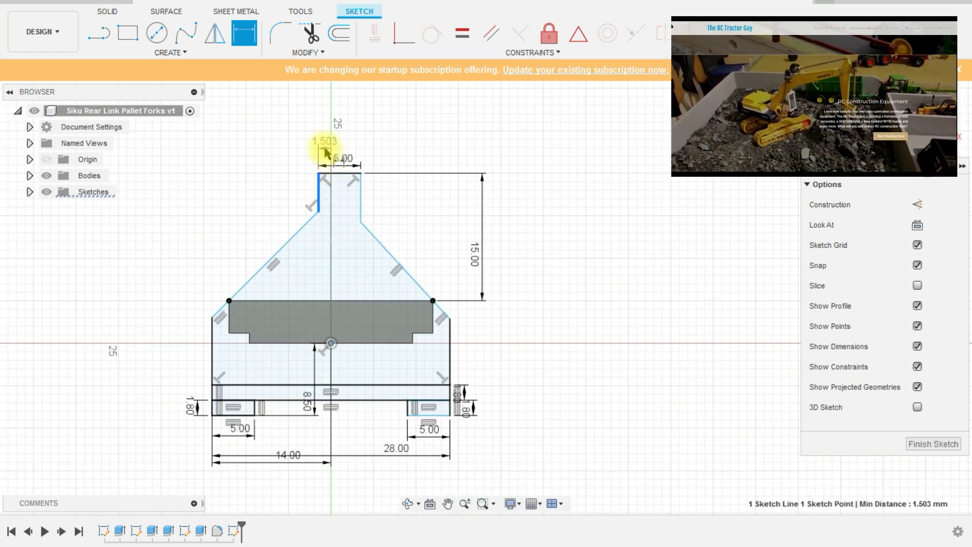
click(326, 147)
text(2)
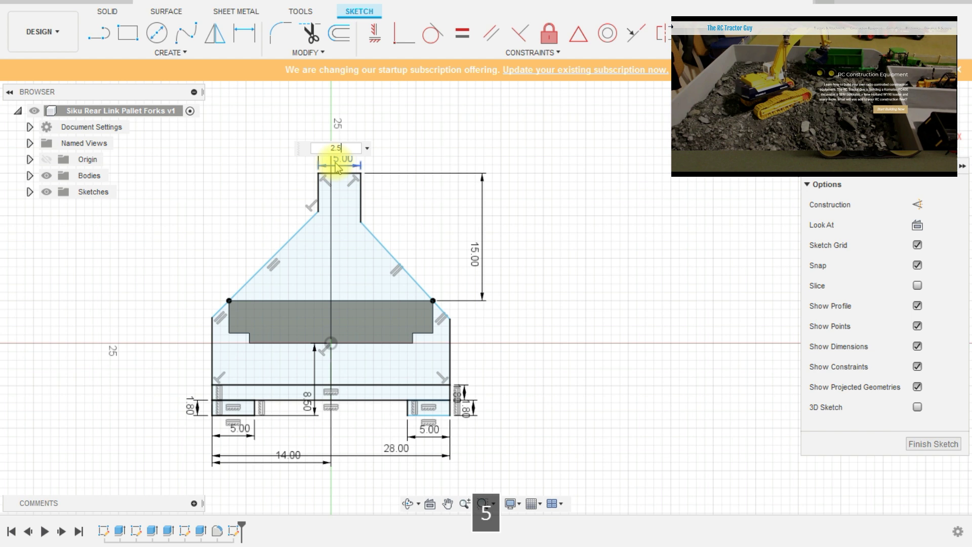
text(.5)
key(Return)
scroll(328, 212, up, 2)
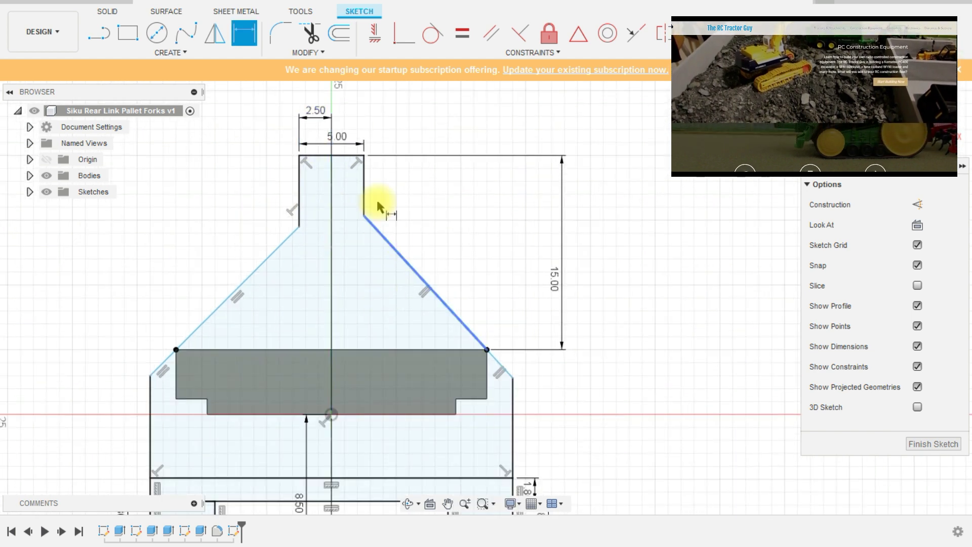
- Make the right and left short neck sides each 4 mm long
click(368, 186)
click(405, 214)
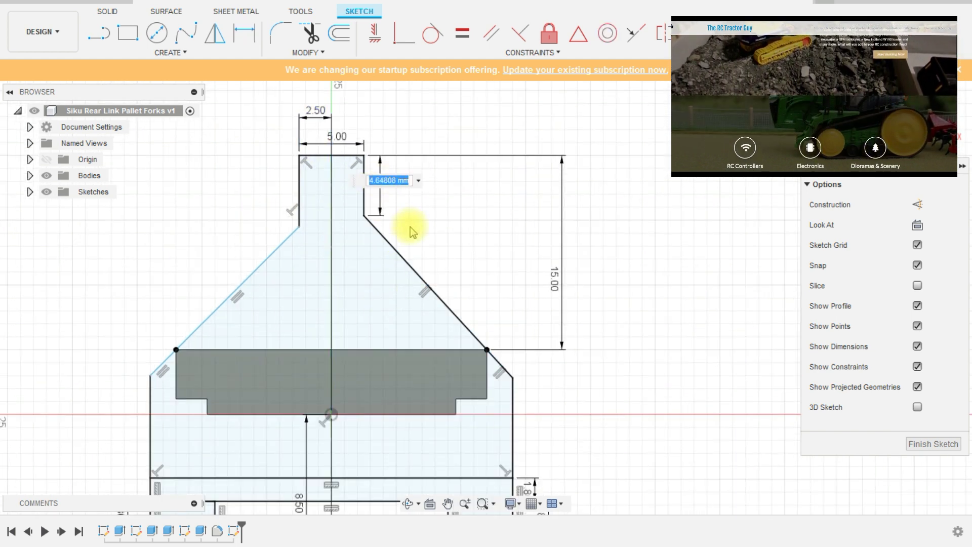
text(4)
key(Return)
click(300, 173)
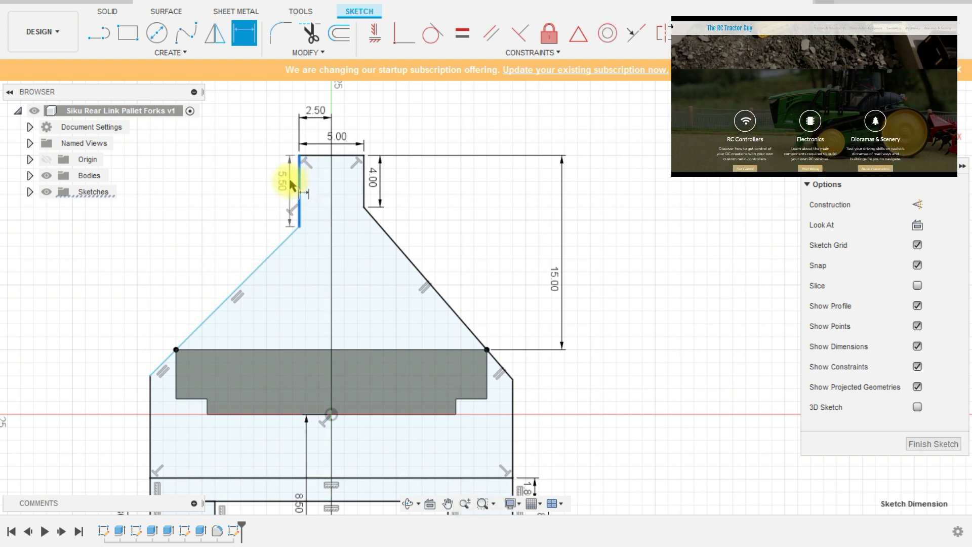
click(288, 183)
text(4)
key(Return)
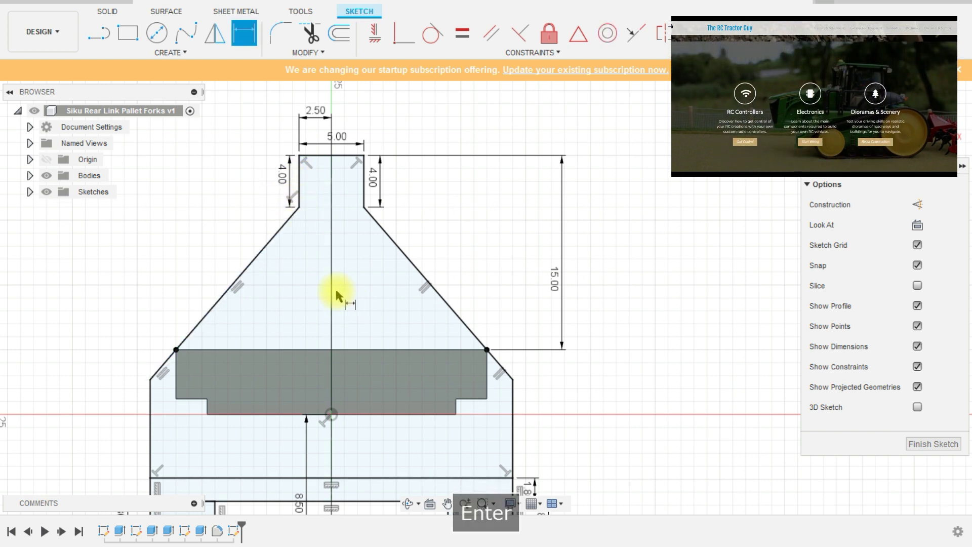
scroll(214, 224, down, 2)
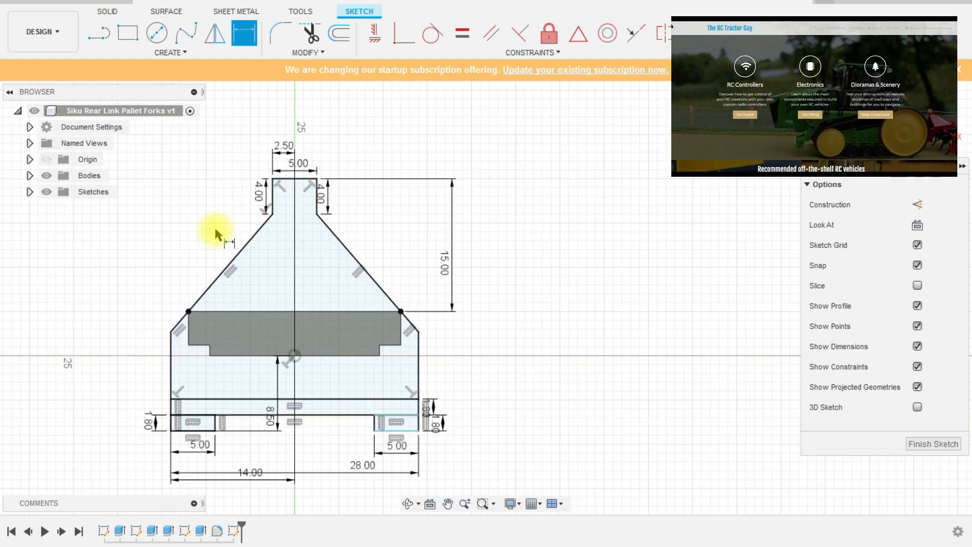
scroll(211, 231, up, 2)
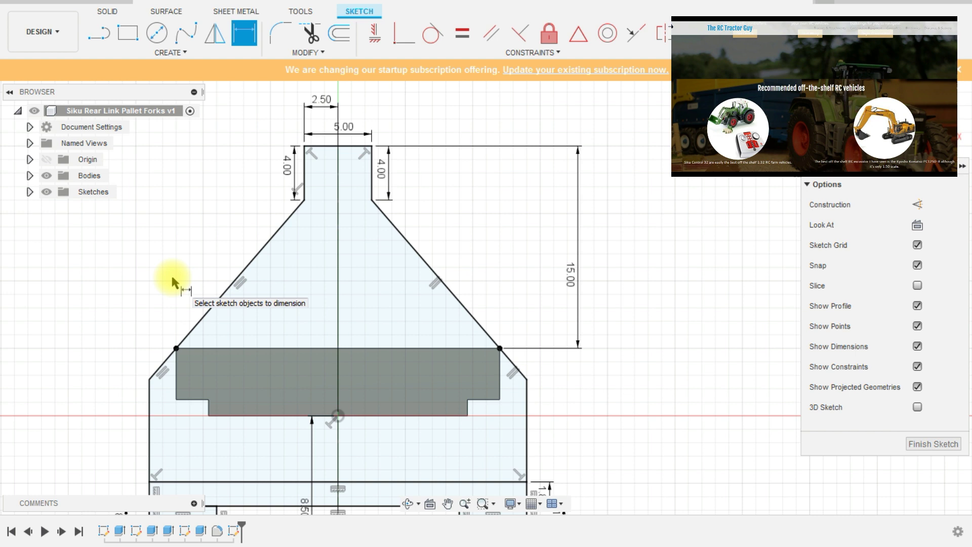
scroll(220, 255, down, 1)
key(Escape)
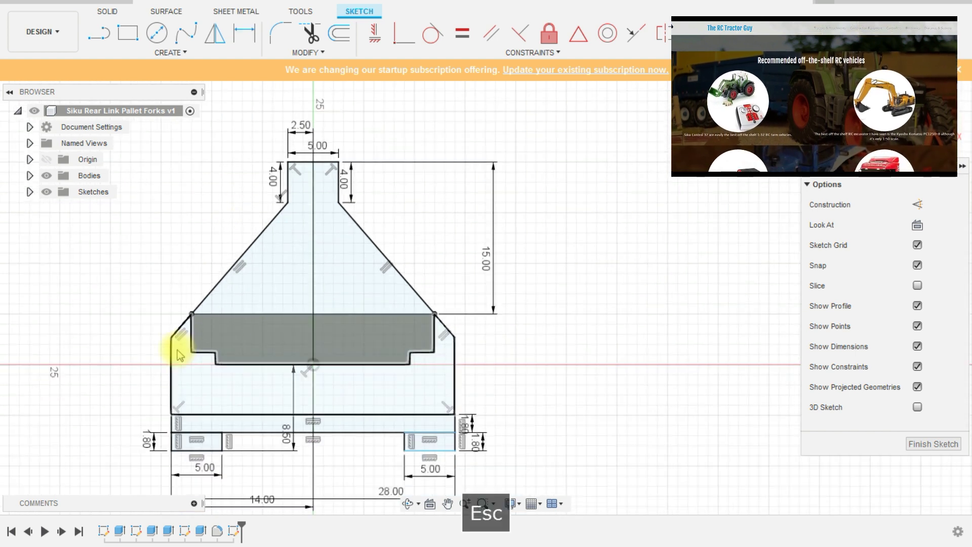
- Start an offset with the left outer side and both left diagonals selected
click(338, 33)
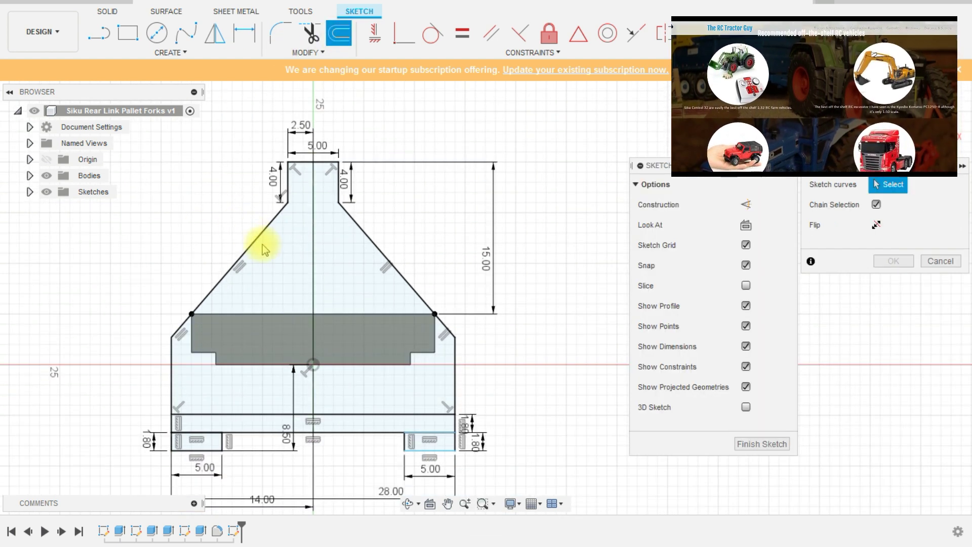
click(174, 371)
scroll(191, 349, up, 3)
ctrl+click(177, 315)
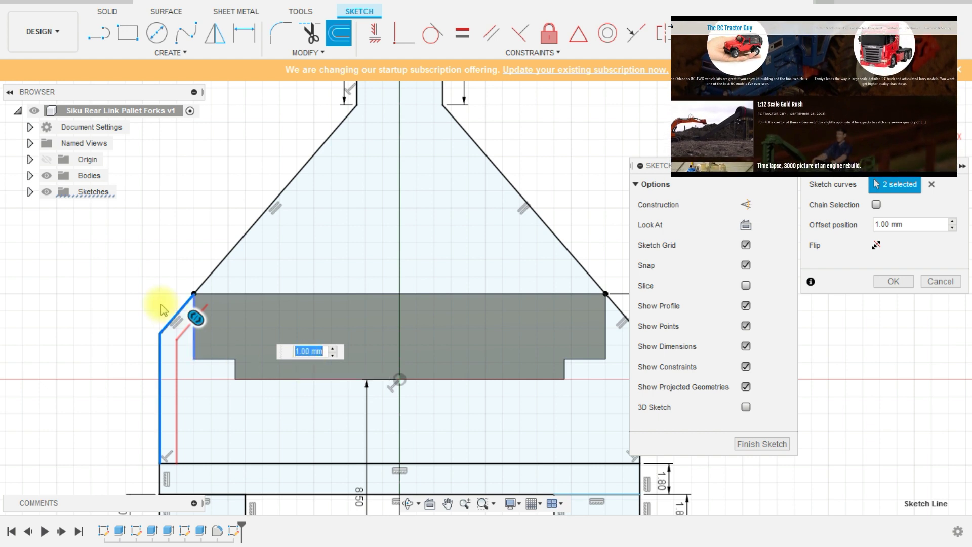
scroll(158, 306, down, 2)
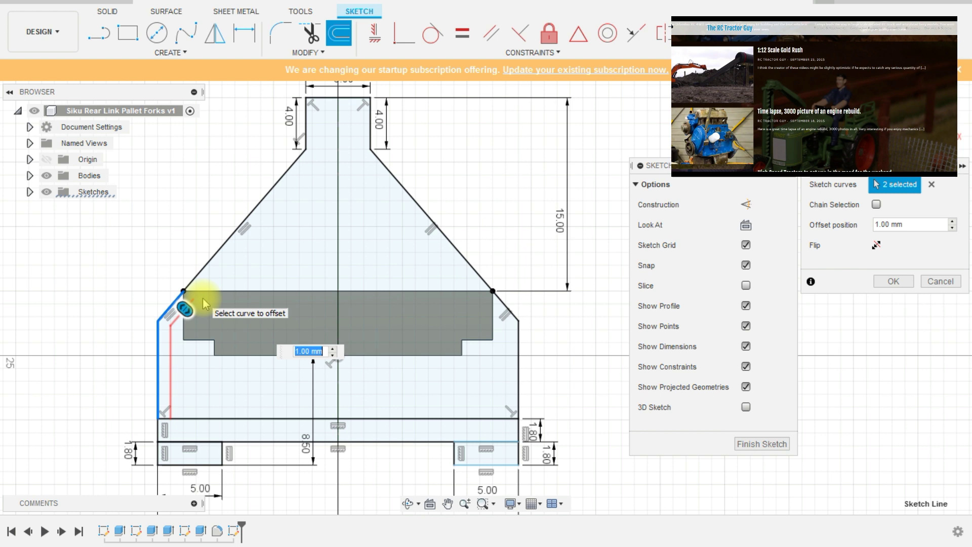
ctrl+click(196, 277)
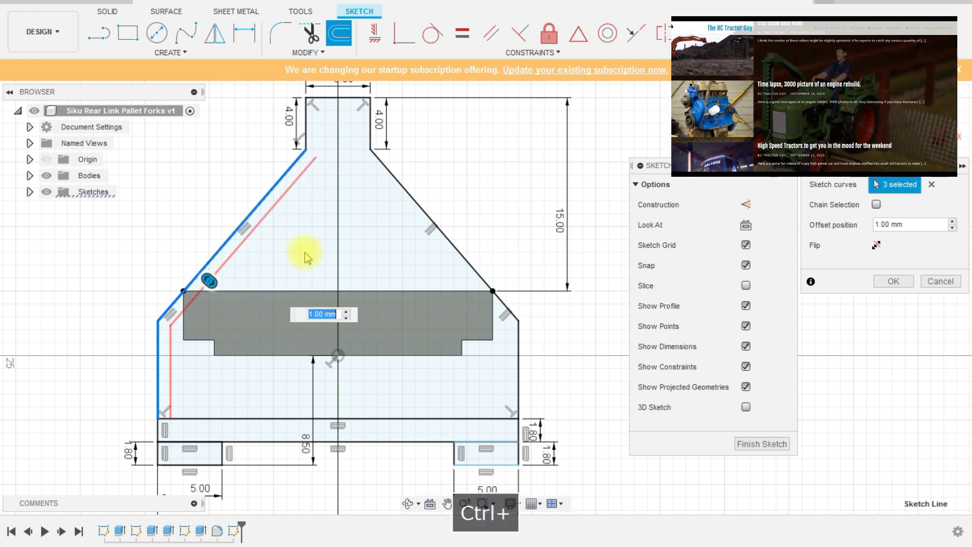
scroll(308, 150, down, 2)
- Add the neck and right-side lines and offset the outline 1.00 mm inward
ctrl+click(306, 137)
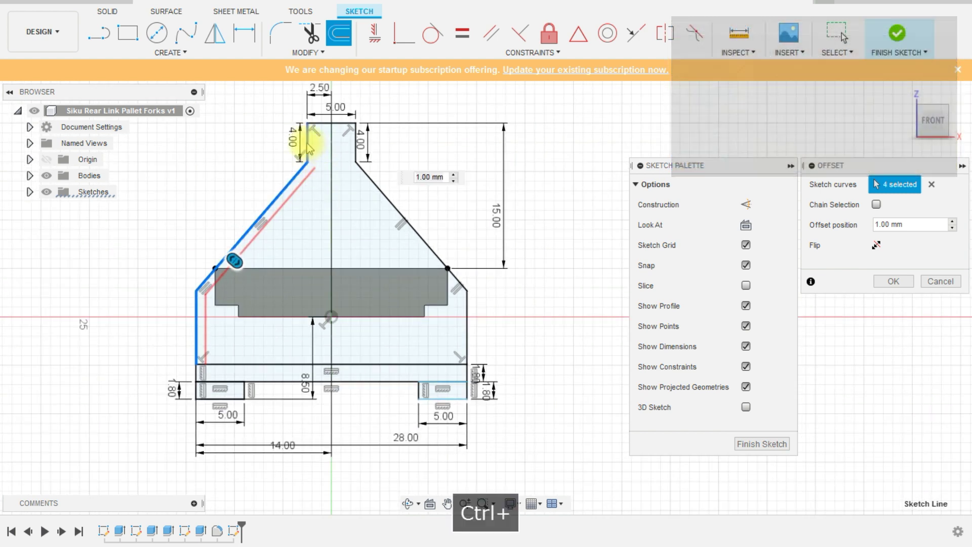
ctrl+click(338, 123)
ctrl+click(366, 177)
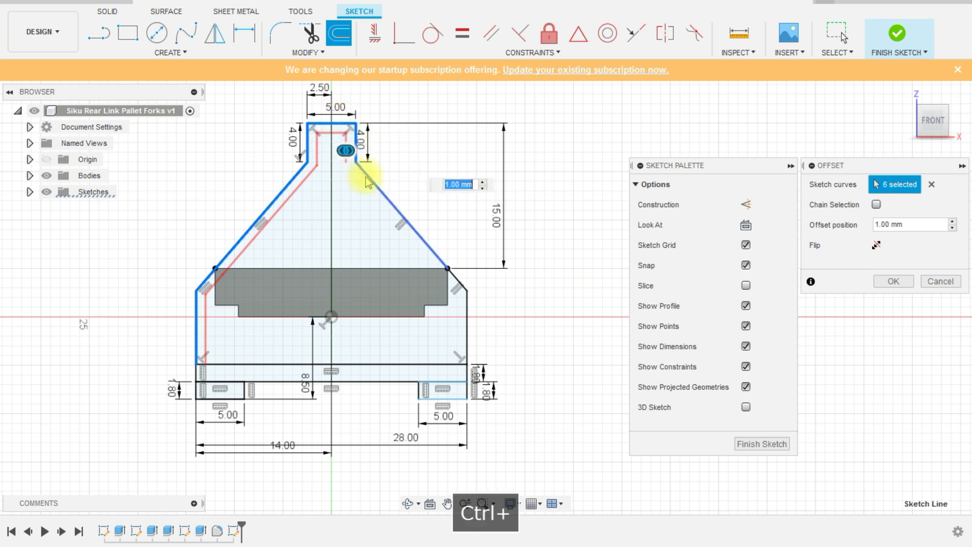
ctrl+click(455, 282)
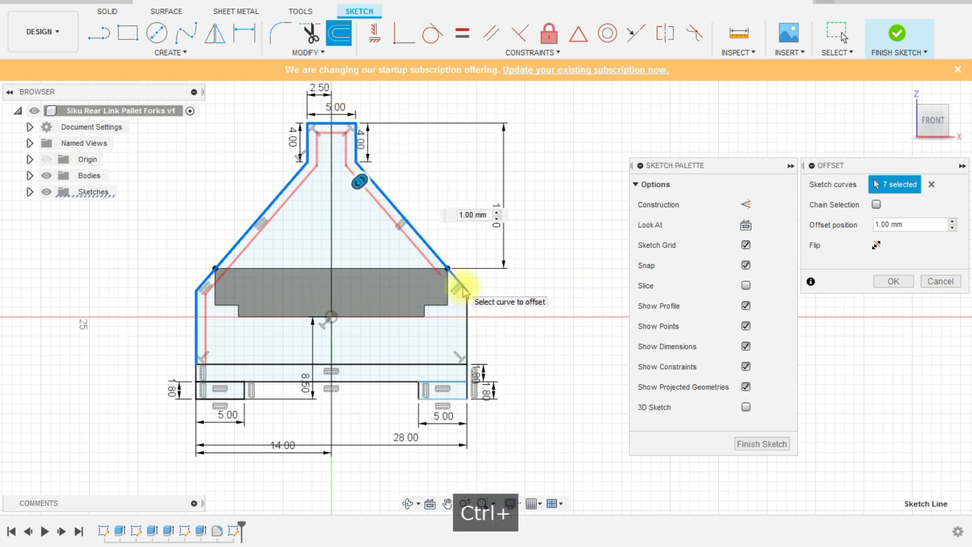
ctrl+click(466, 318)
ctrl+click(467, 320)
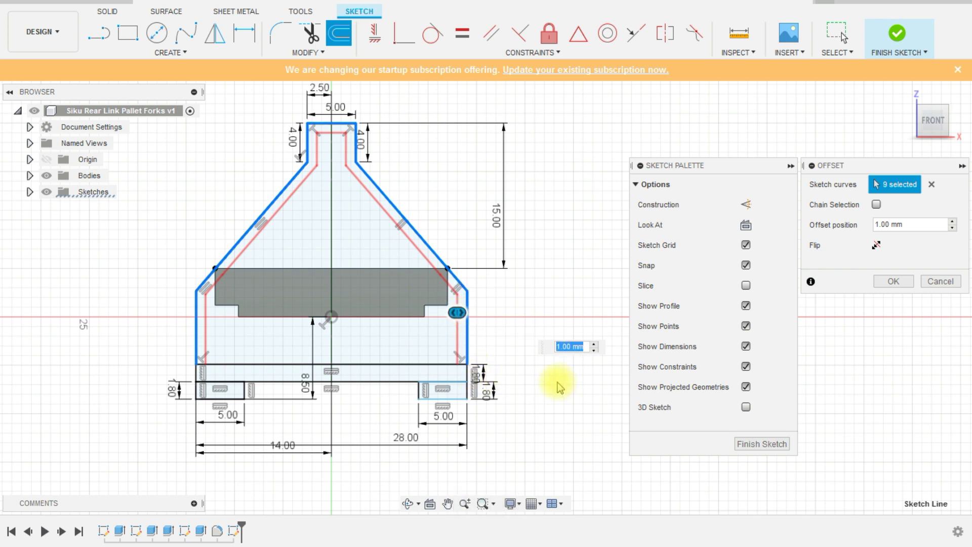
click(893, 281)
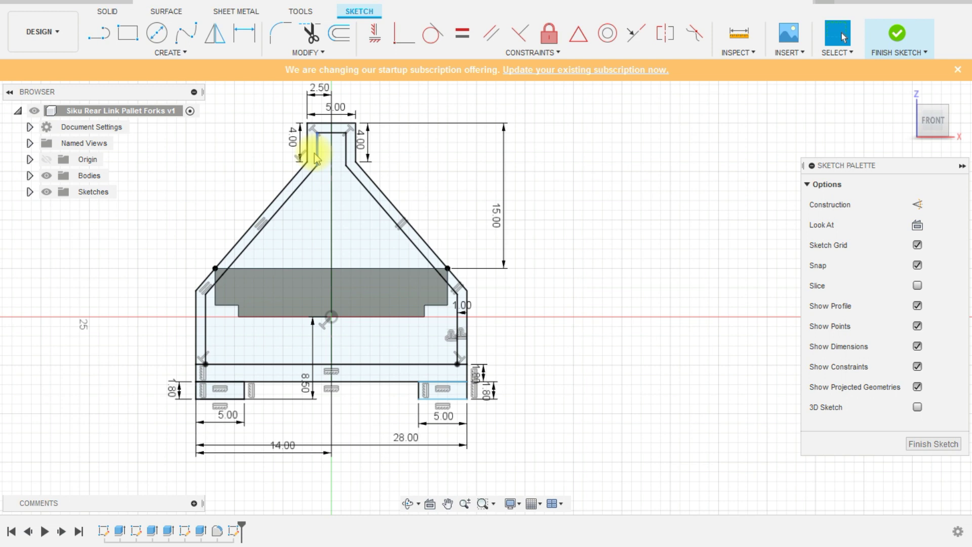
scroll(228, 294, up, 2)
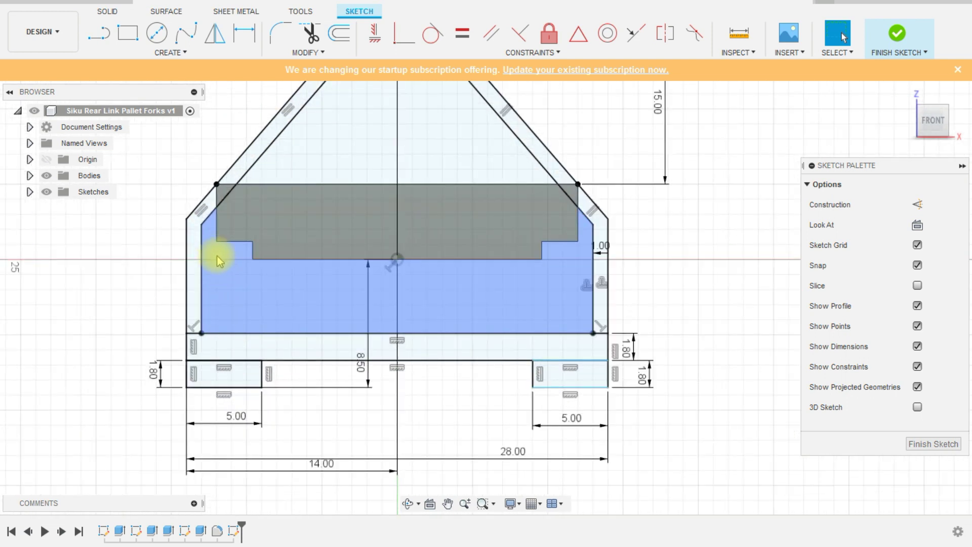
scroll(218, 259, up, 2)
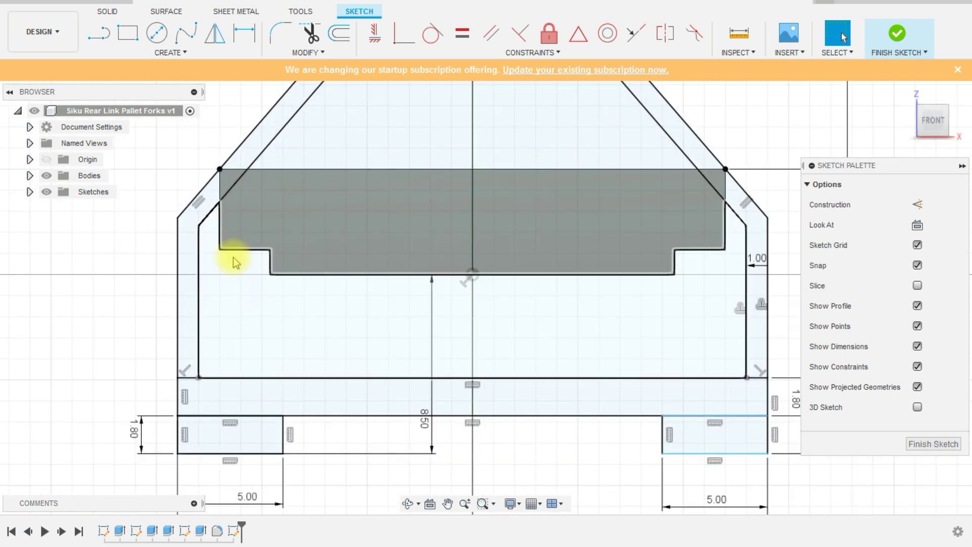
scroll(247, 320, down, 4)
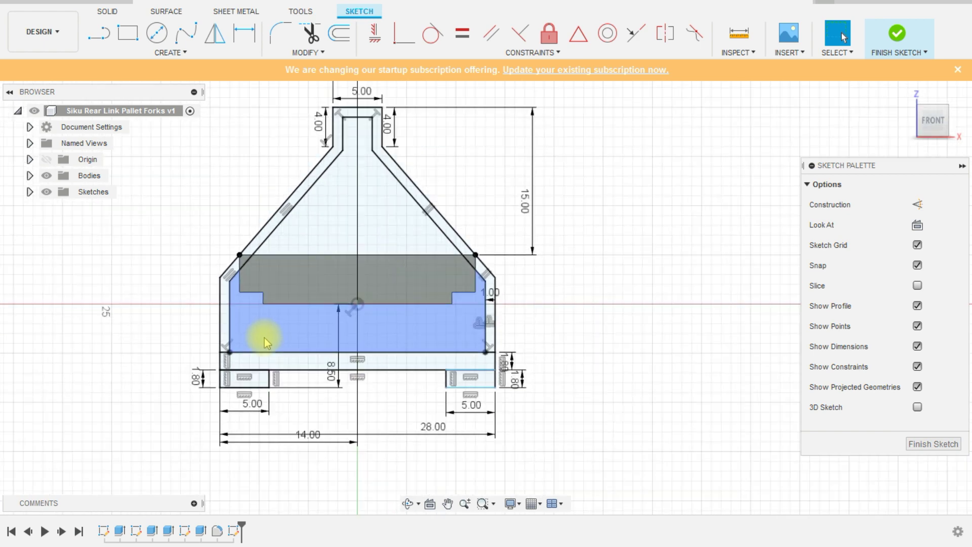
scroll(354, 141, up, 2)
- Draw two vertical lines from the neck's inner corners down to the bottom edge
click(101, 32)
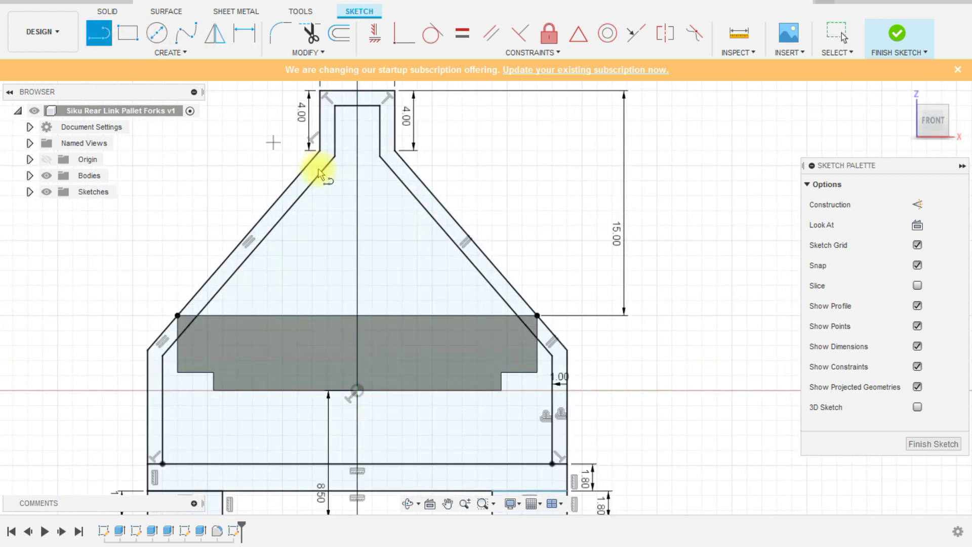
click(335, 154)
scroll(341, 191, down, 3)
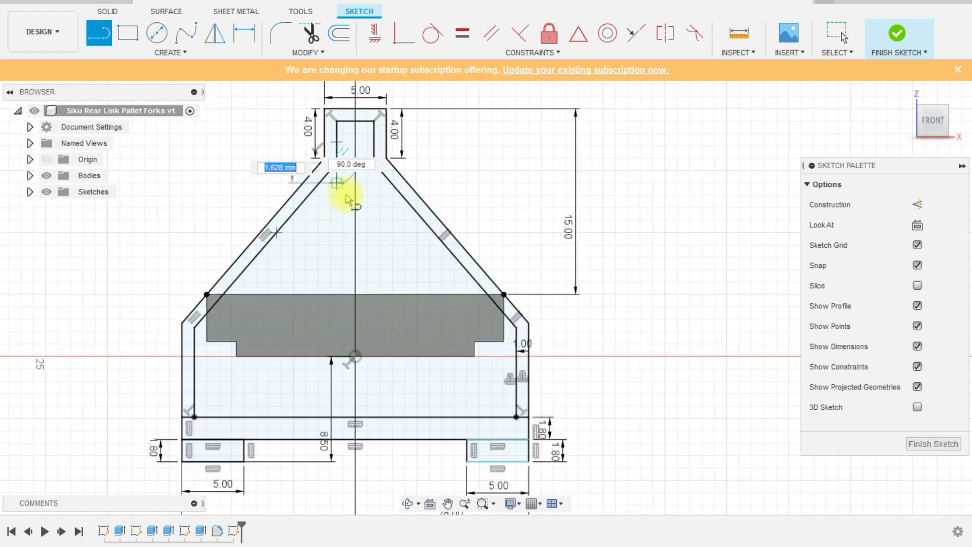
scroll(336, 330, up, 4)
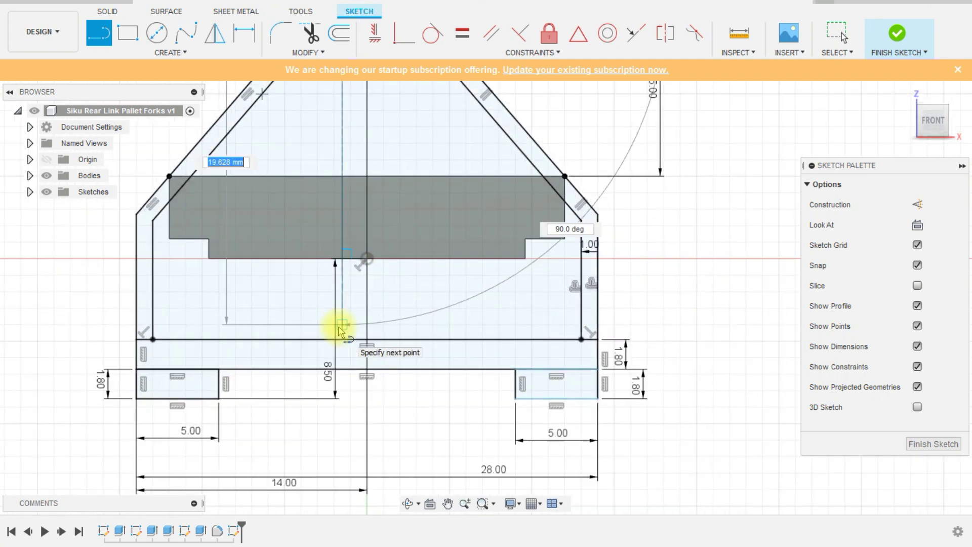
double_click(340, 332)
scroll(379, 388, down, 2)
scroll(349, 205, up, 2)
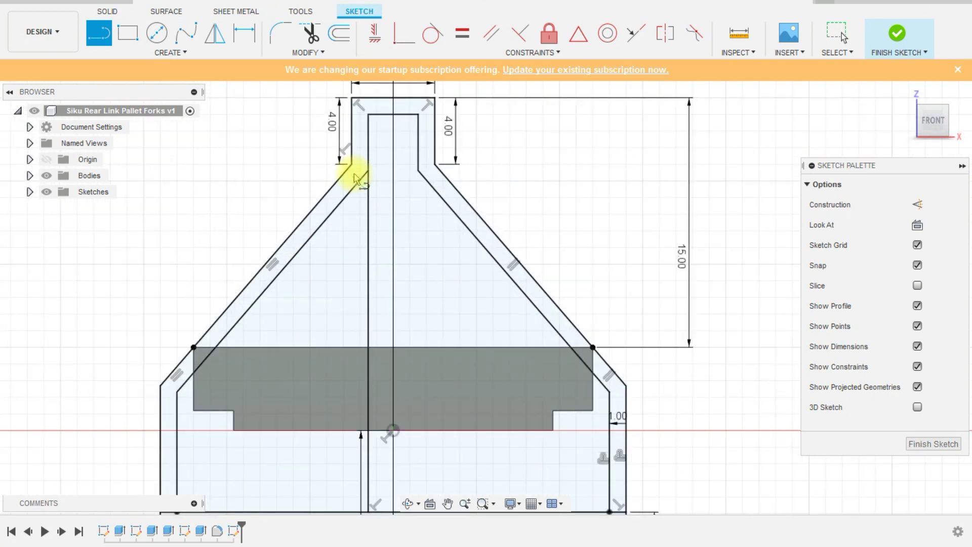
click(349, 164)
scroll(347, 174, down, 2)
scroll(336, 297, up, 2)
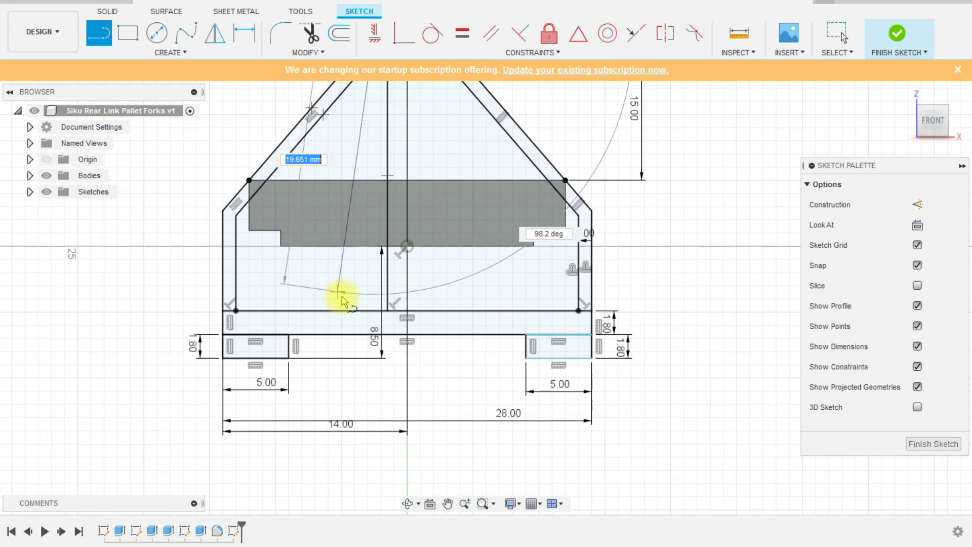
click(377, 309)
scroll(400, 329, down, 2)
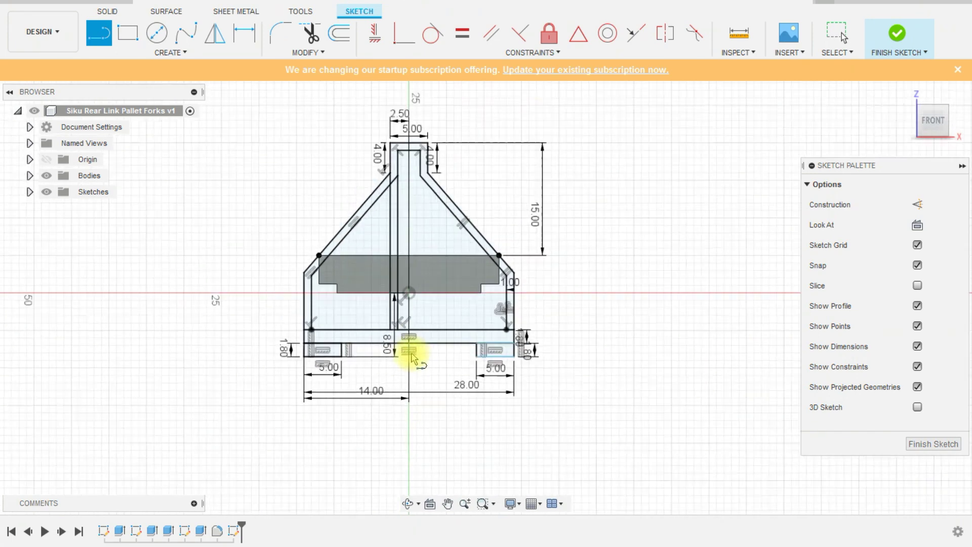
scroll(428, 178, up, 2)
- Draw vertical lines from the right inner neck corners down to the bottom bar
click(408, 171)
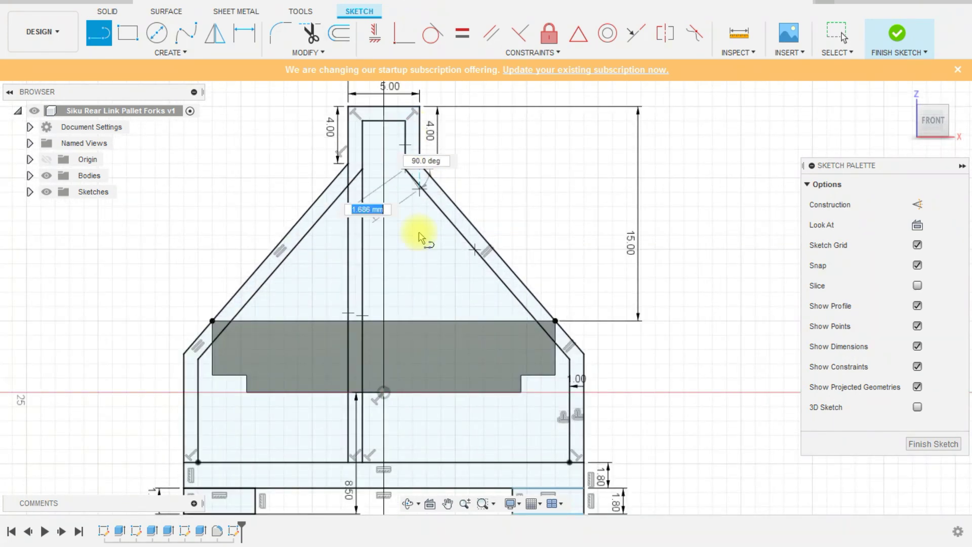
scroll(401, 196, down, 2)
scroll(390, 341, up, 2)
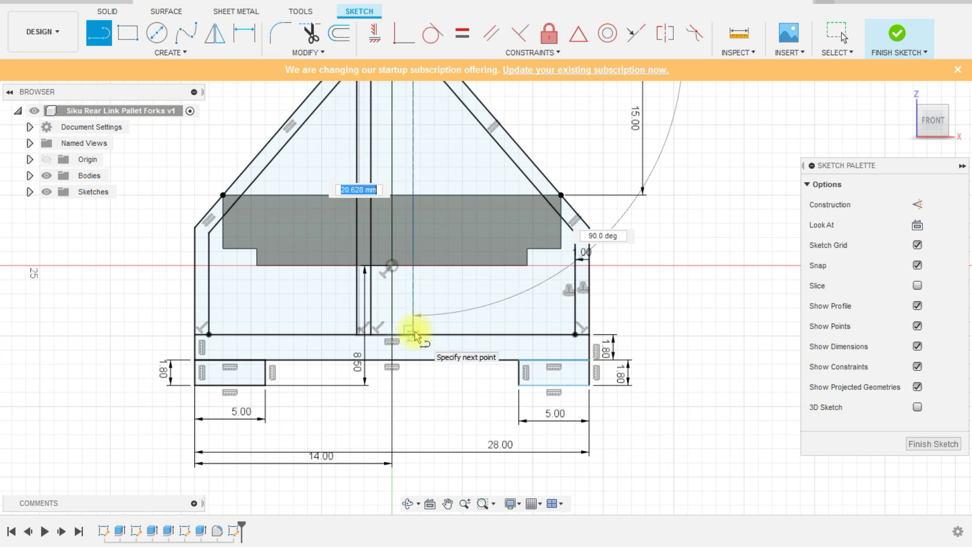
click(414, 334)
scroll(423, 304, down, 2)
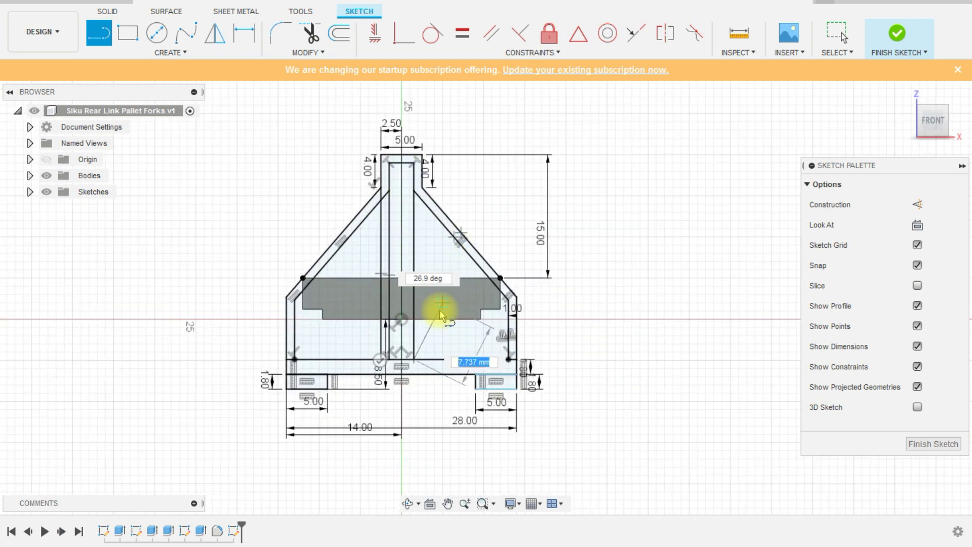
scroll(435, 329, up, 2)
scroll(420, 389, up, 3)
scroll(389, 369, down, 2)
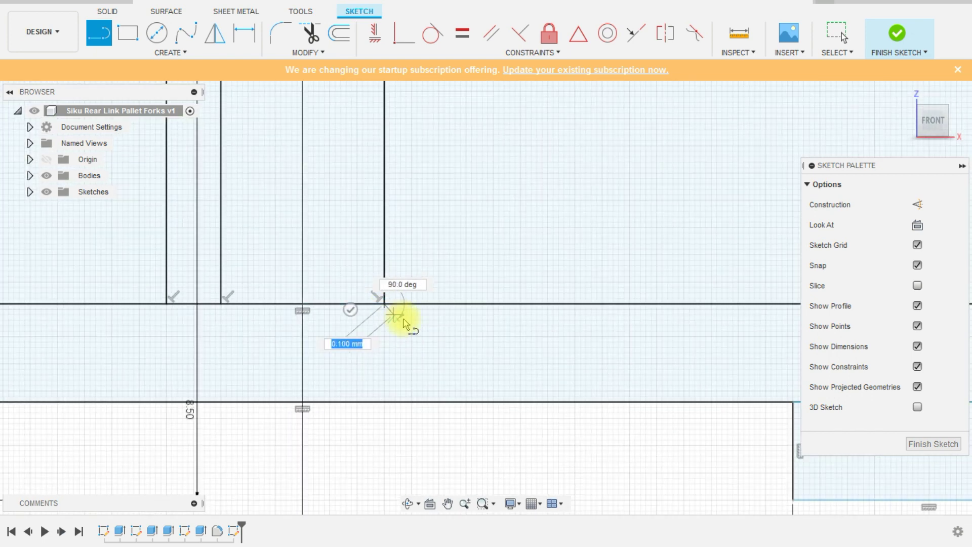
key(Escape)
scroll(423, 369, down, 5)
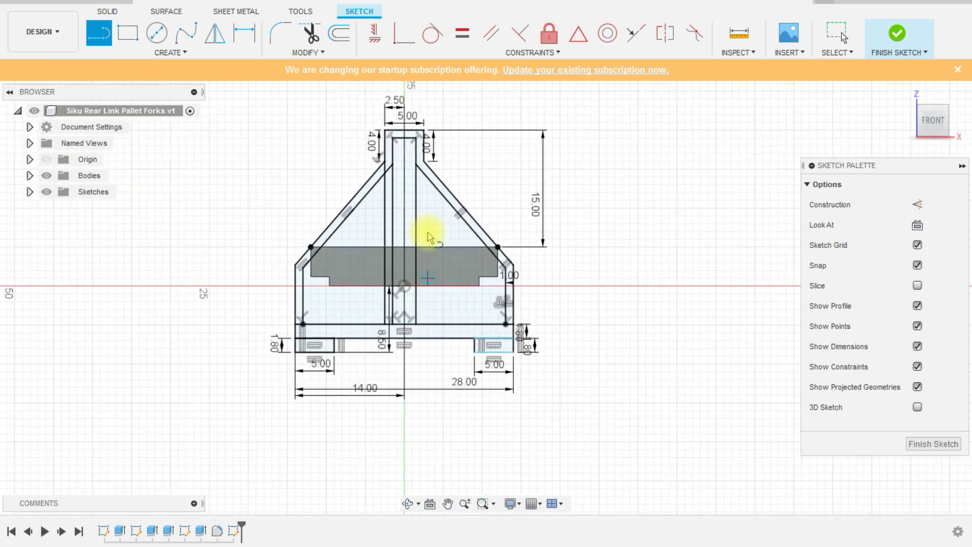
scroll(434, 235, up, 2)
click(430, 164)
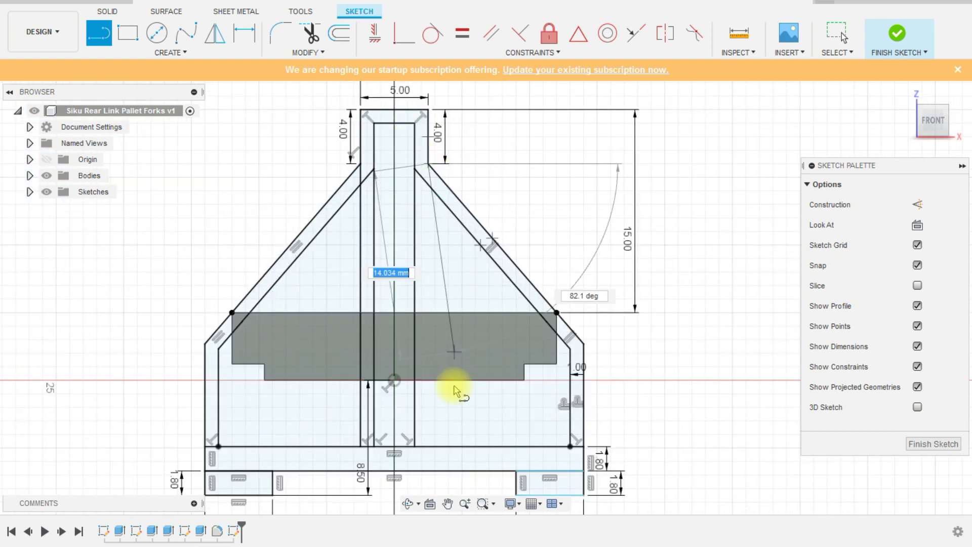
click(428, 447)
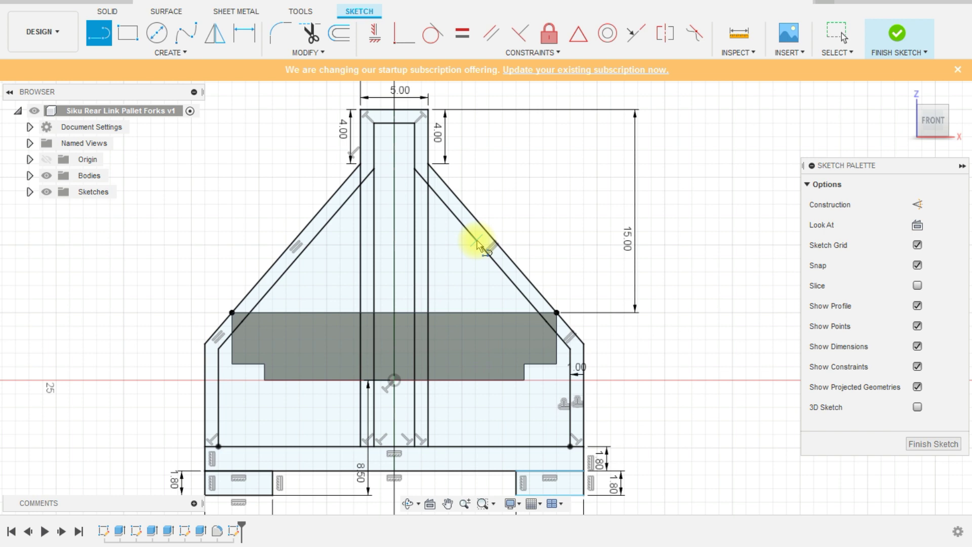
key(Escape)
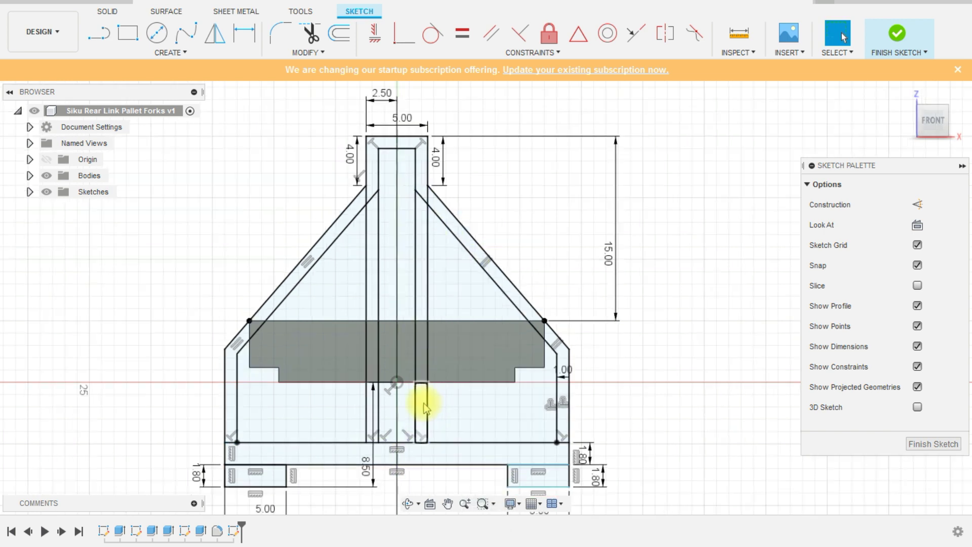
scroll(420, 399, down, 1)
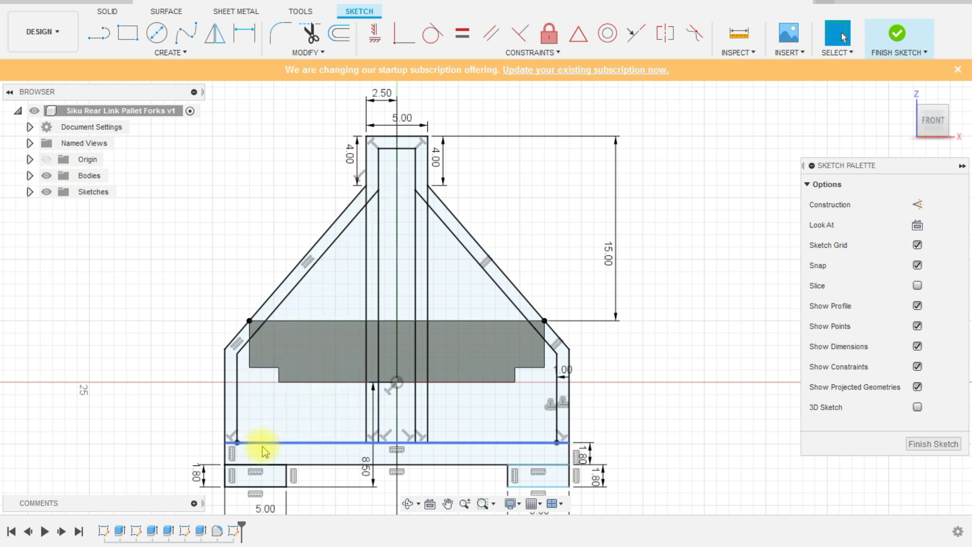
scroll(238, 433, up, 2)
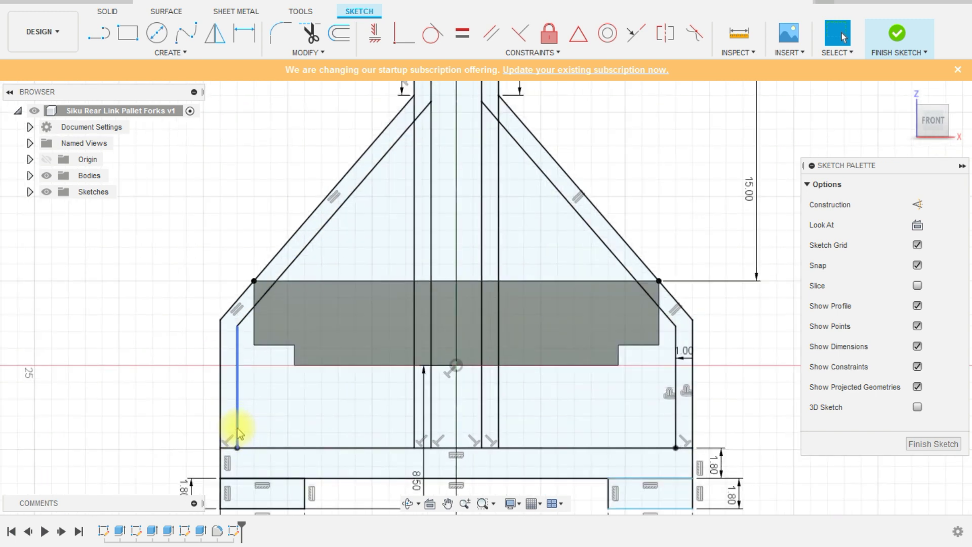
- Draw two-point rectangles from the left and right notch corners down to the bottom bar
click(127, 45)
click(294, 346)
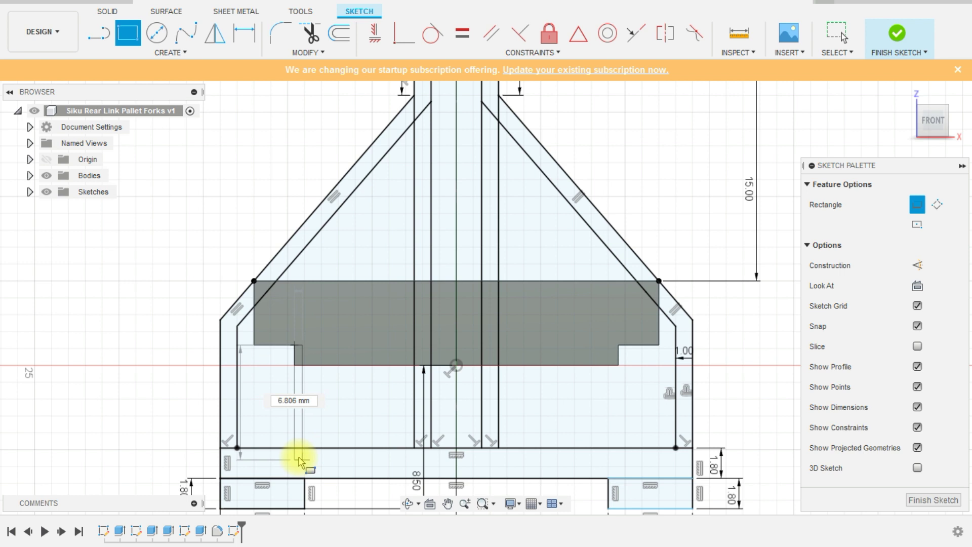
click(279, 448)
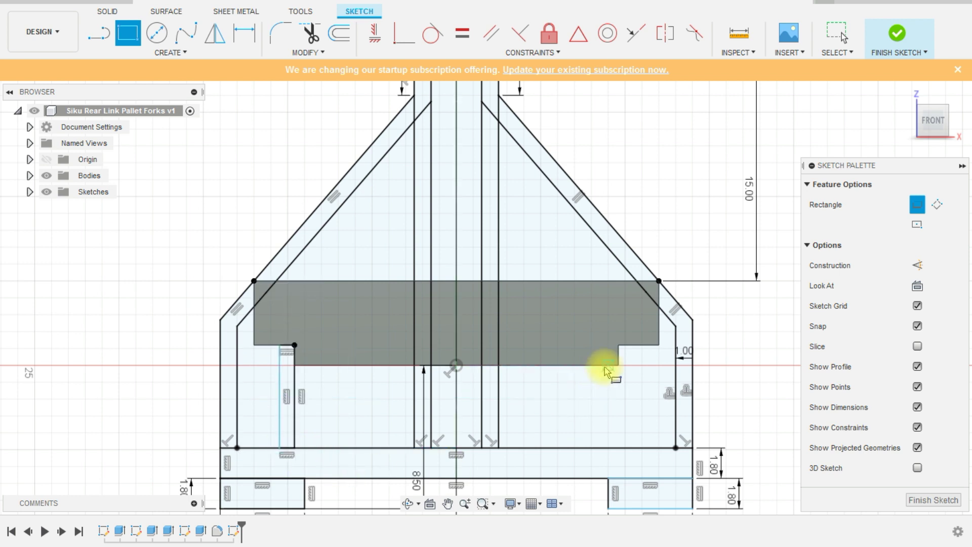
click(619, 346)
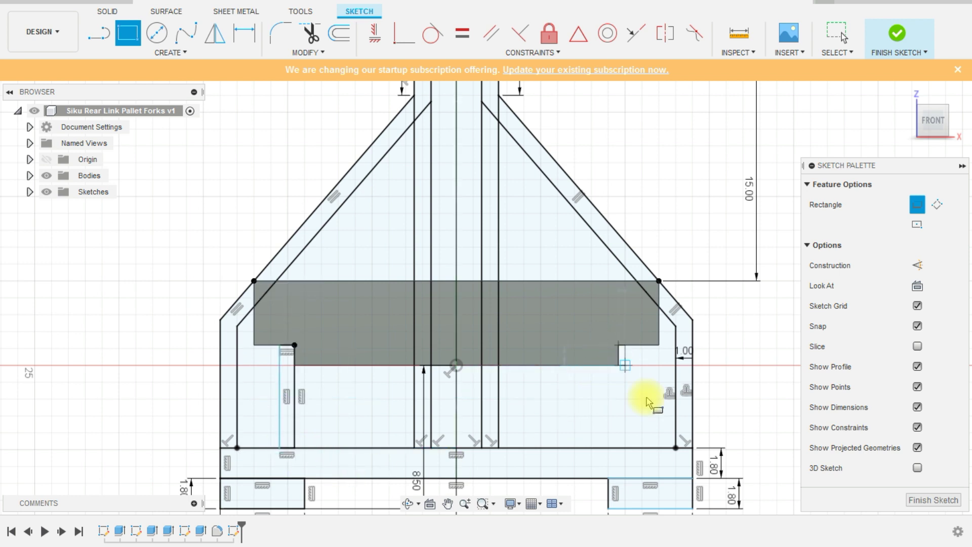
click(637, 448)
key(Escape)
- Dimension the right slot's width to 1 mm
key(d)
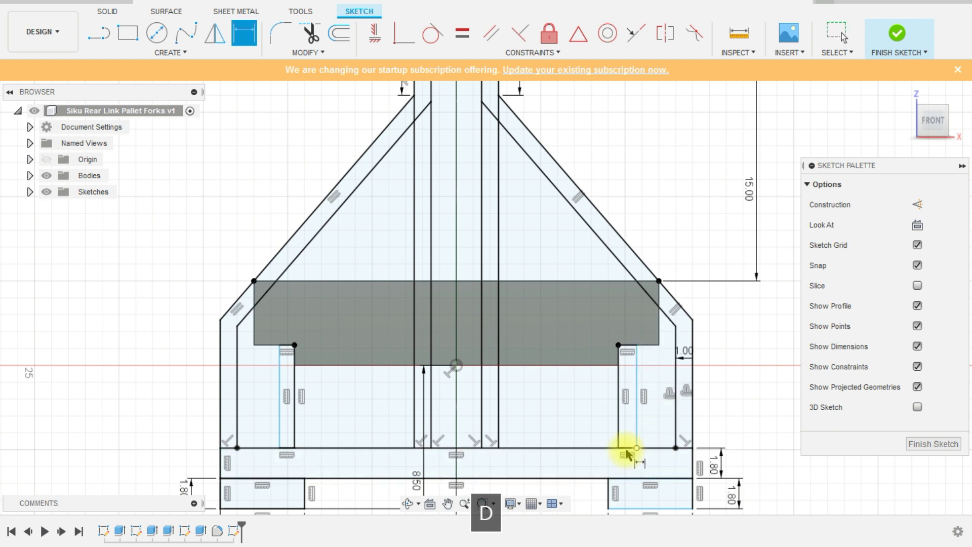
click(626, 448)
click(629, 444)
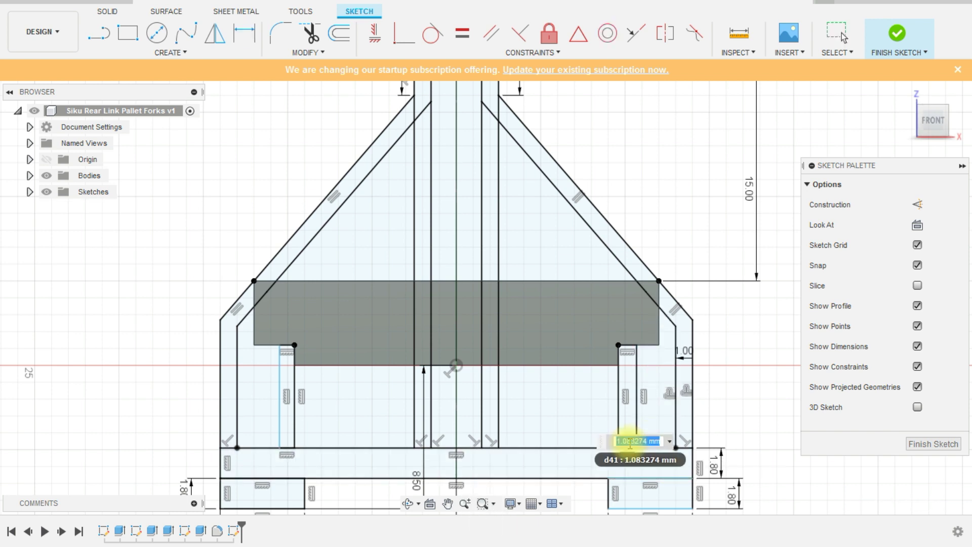
text(1)
key(Return)
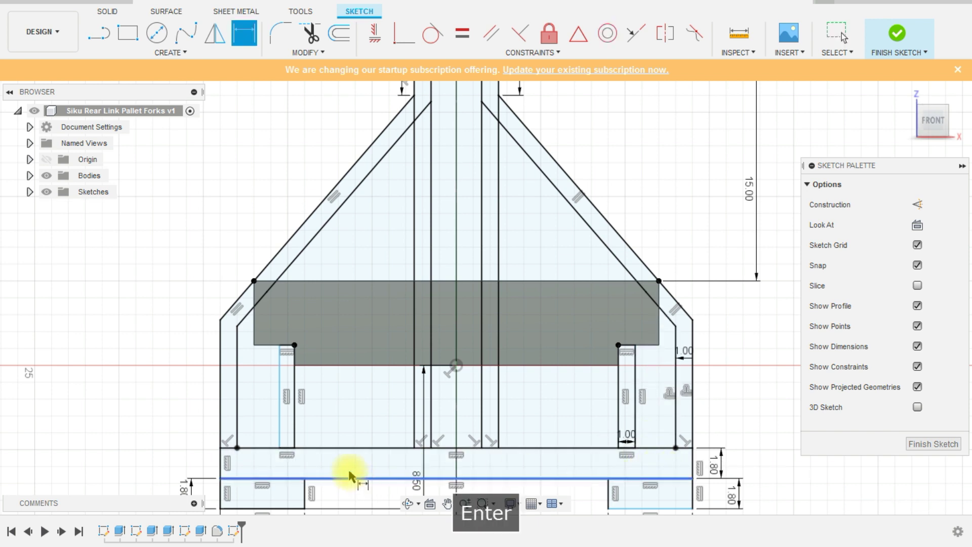
- Dimension the left slot's width to 1 mm
click(289, 447)
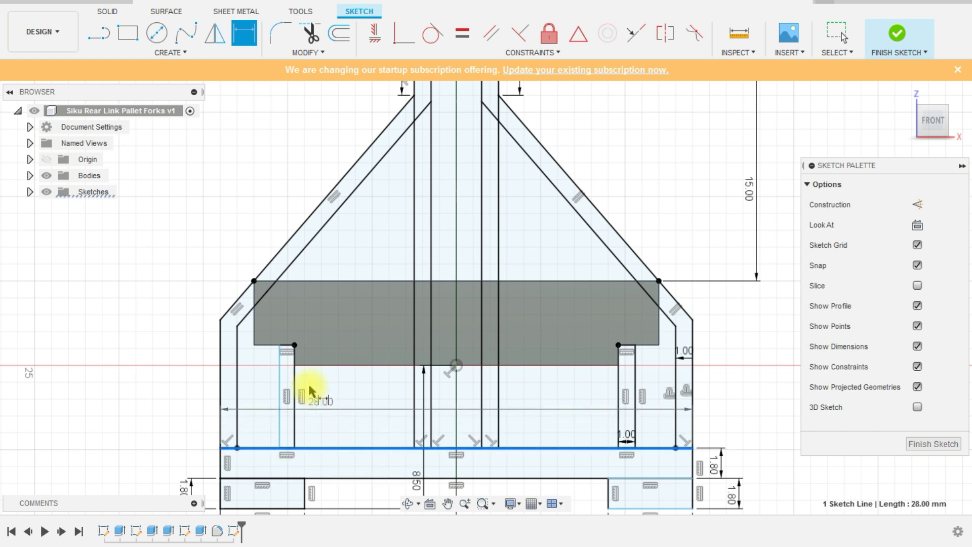
key(Escape)
key(Escape)
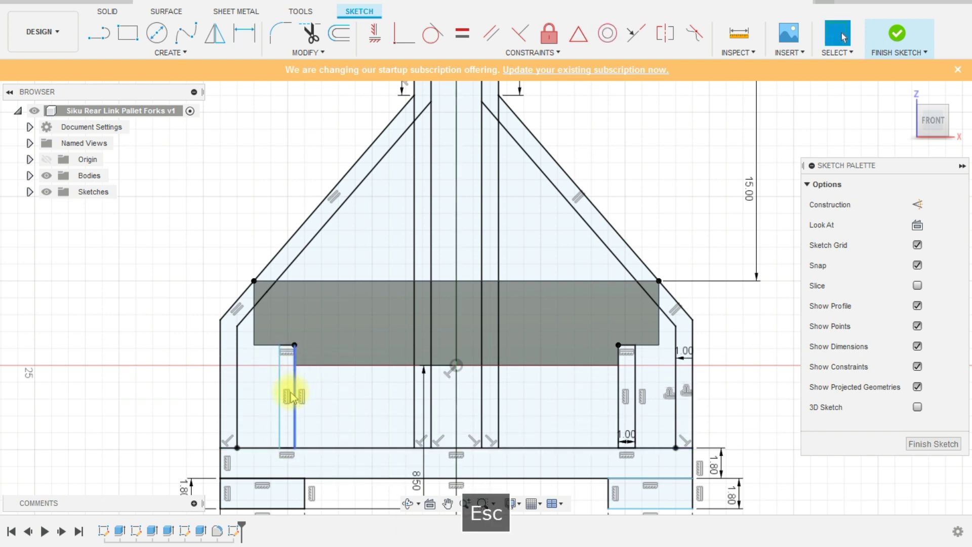
key(d)
click(288, 347)
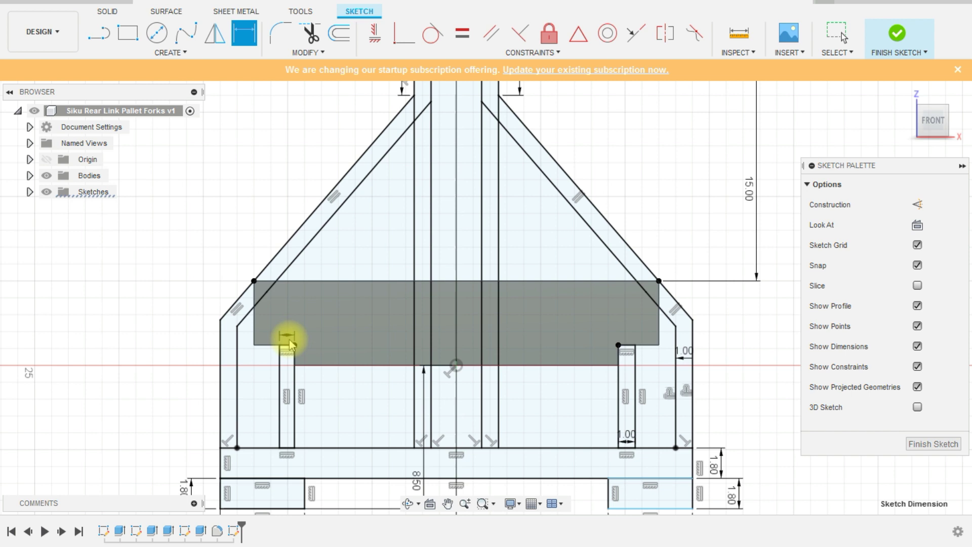
click(289, 339)
text(1)
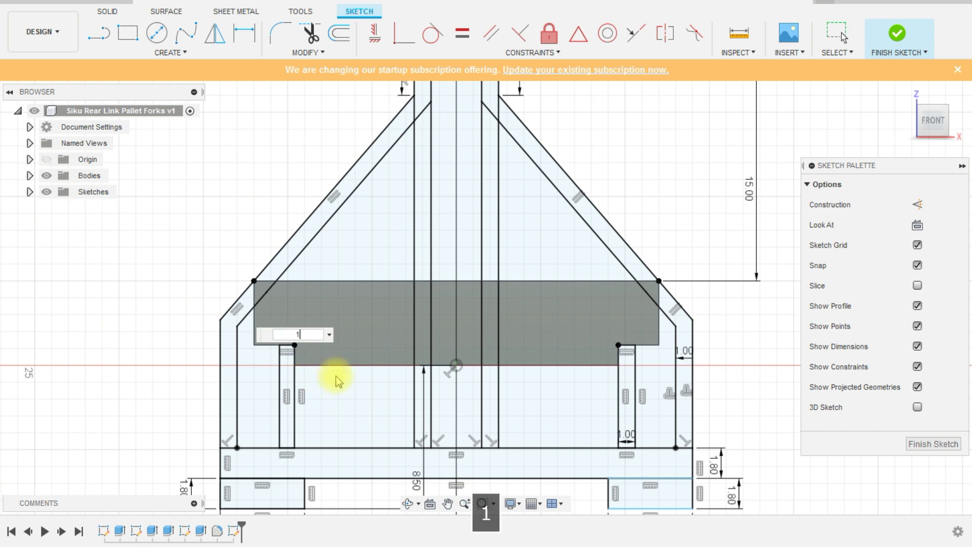
key(Return)
scroll(359, 342, down, 2)
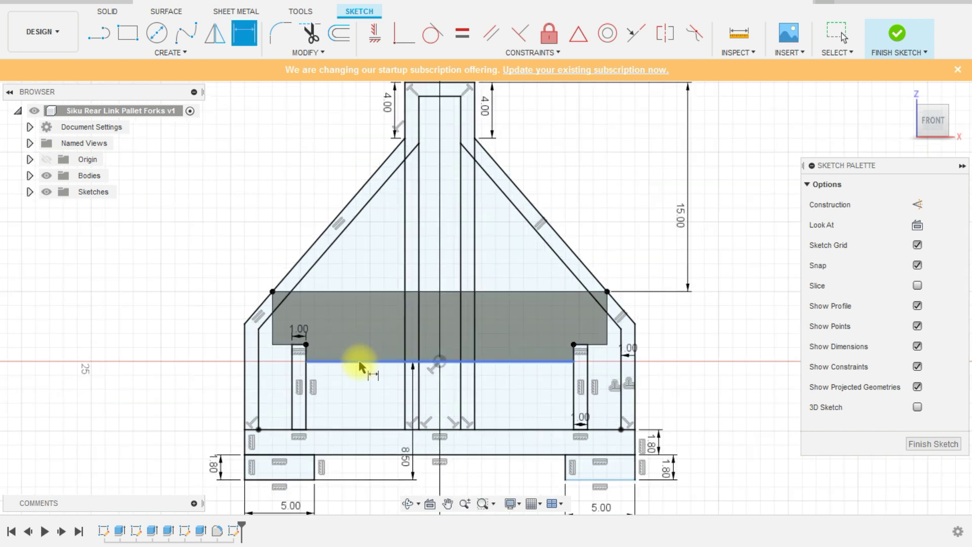
key(Escape)
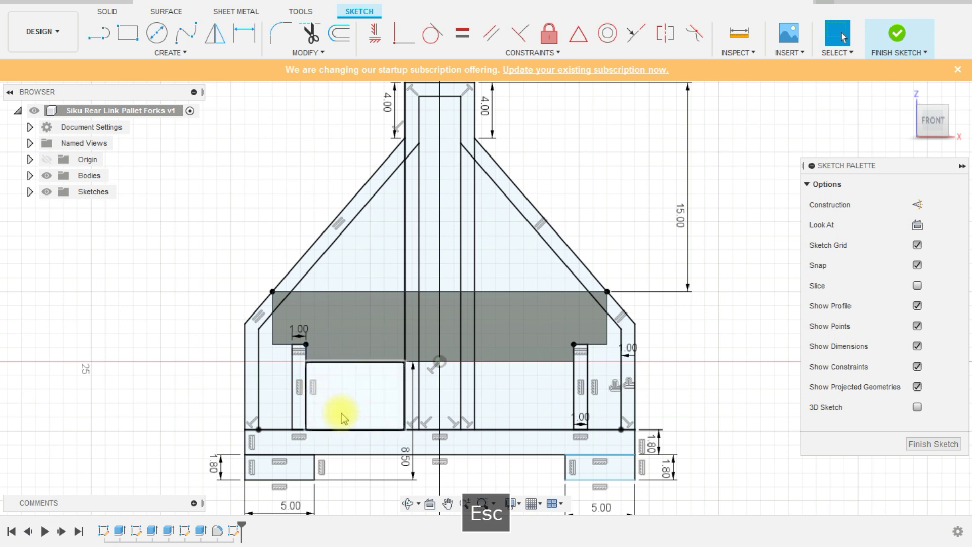
scroll(373, 415, down, 1)
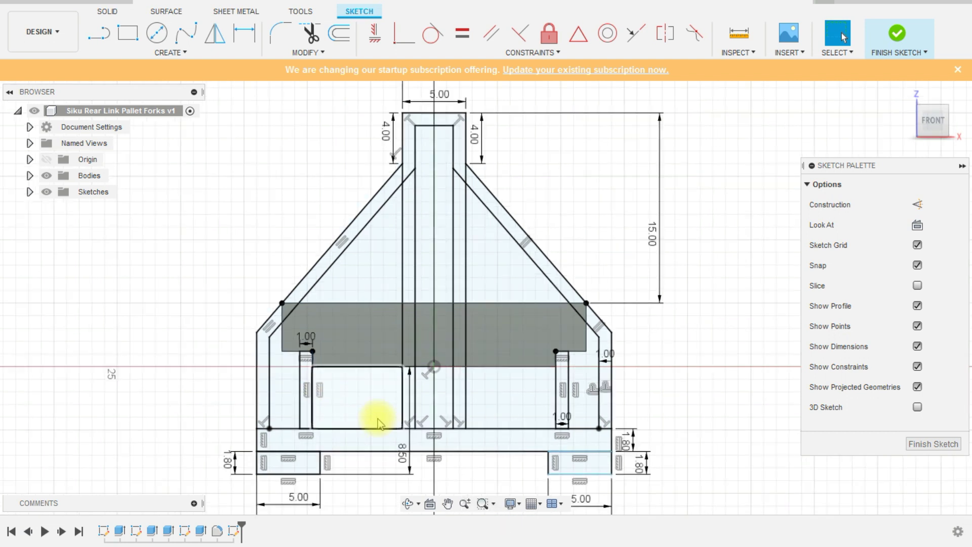
scroll(423, 195, up, 1)
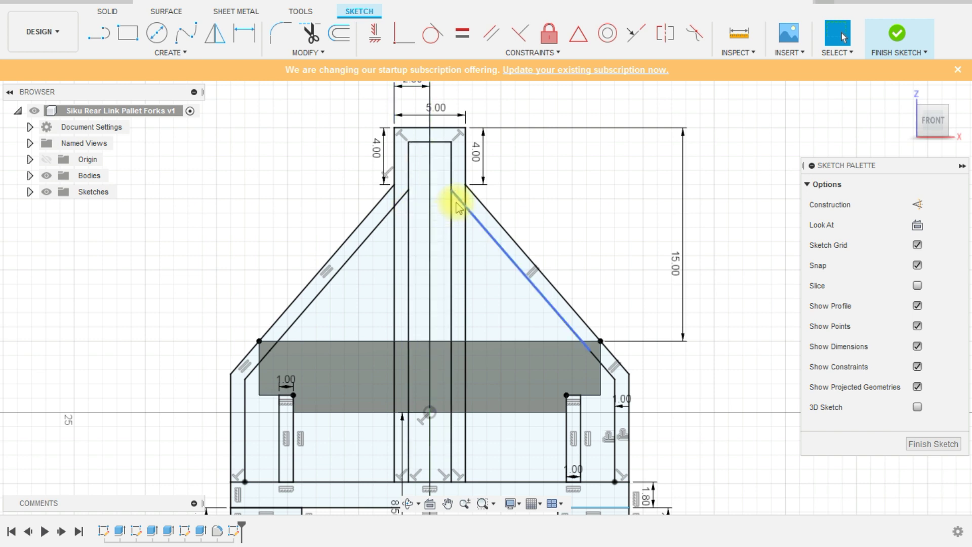
scroll(451, 200, up, 2)
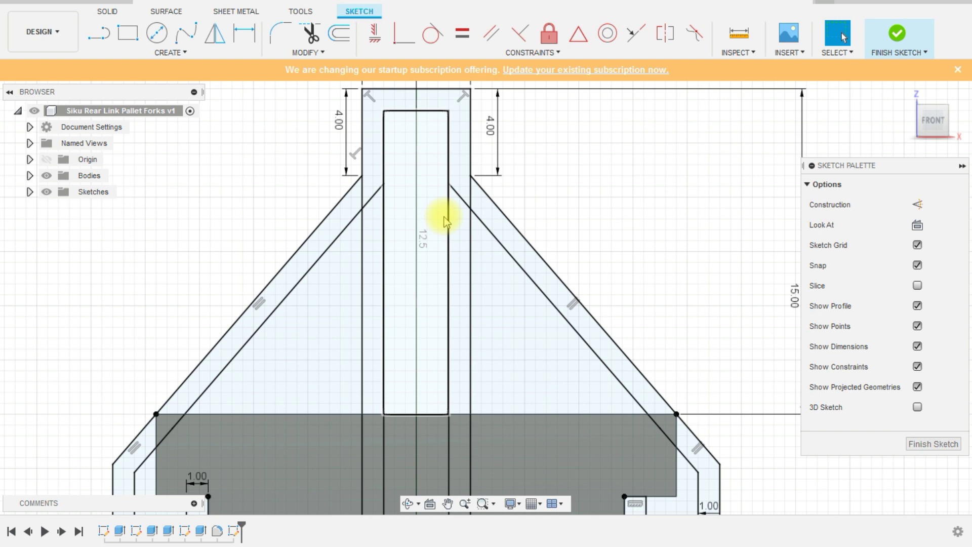
scroll(442, 215, up, 1)
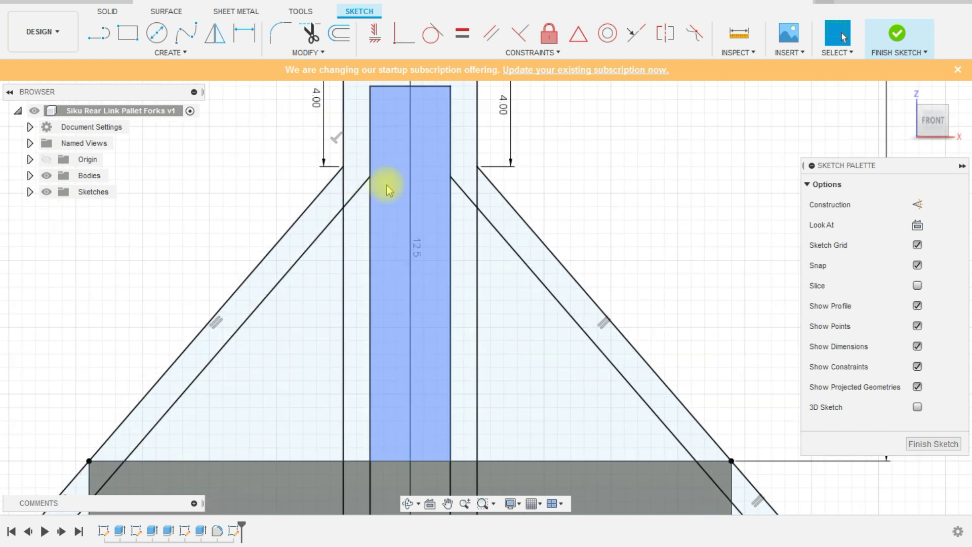
- Draw two short horizontal lines across the neck's inner channel
click(98, 34)
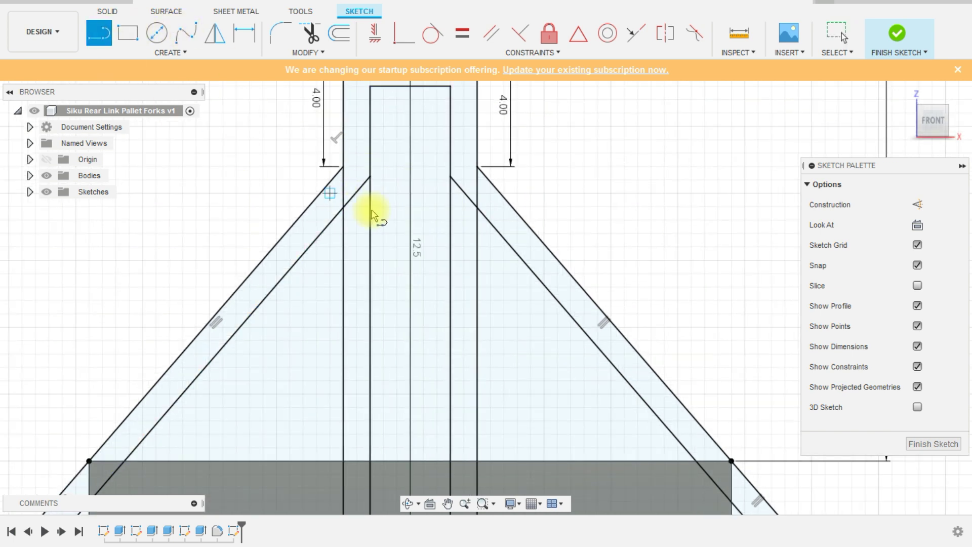
click(370, 176)
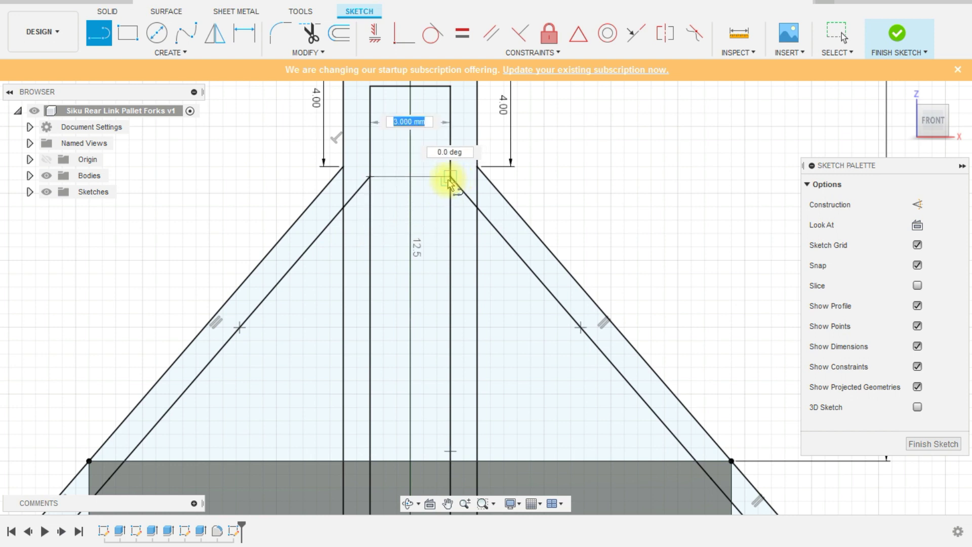
click(450, 176)
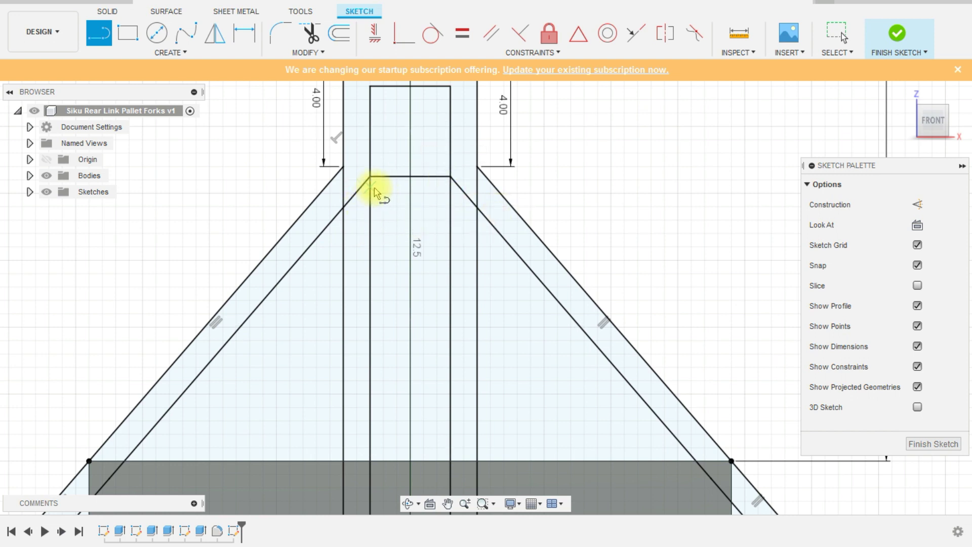
click(370, 194)
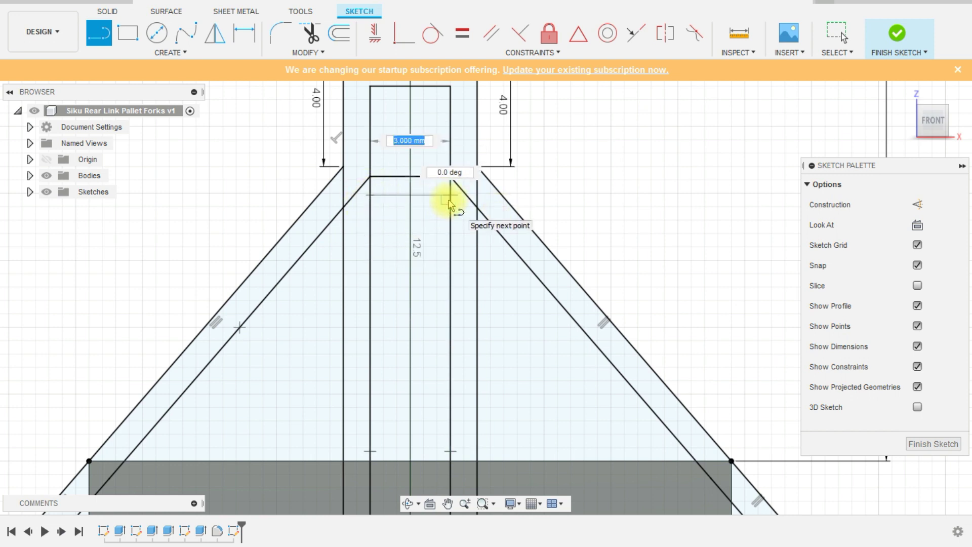
click(450, 195)
key(Escape)
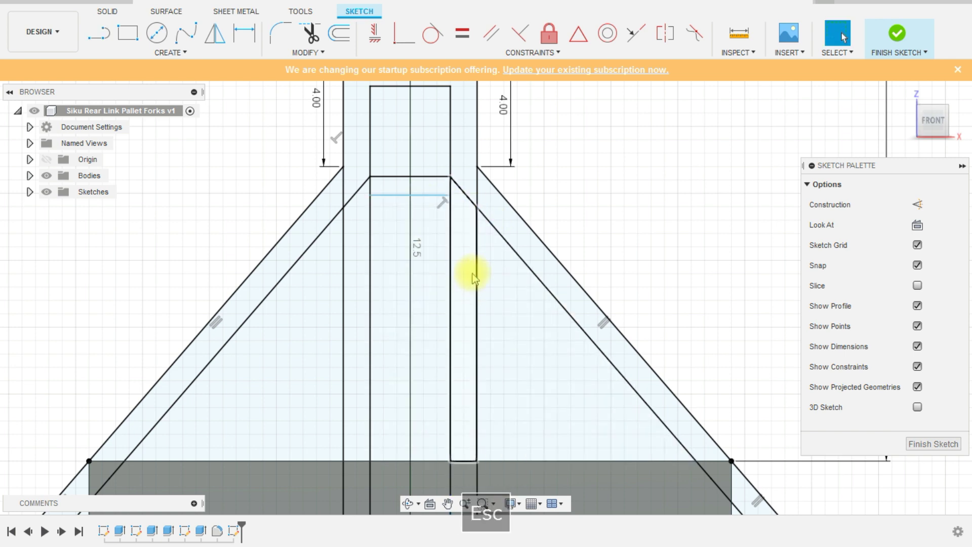
- Dimension the spacing between the two short lines as 1 mm
key(d)
click(429, 195)
click(427, 176)
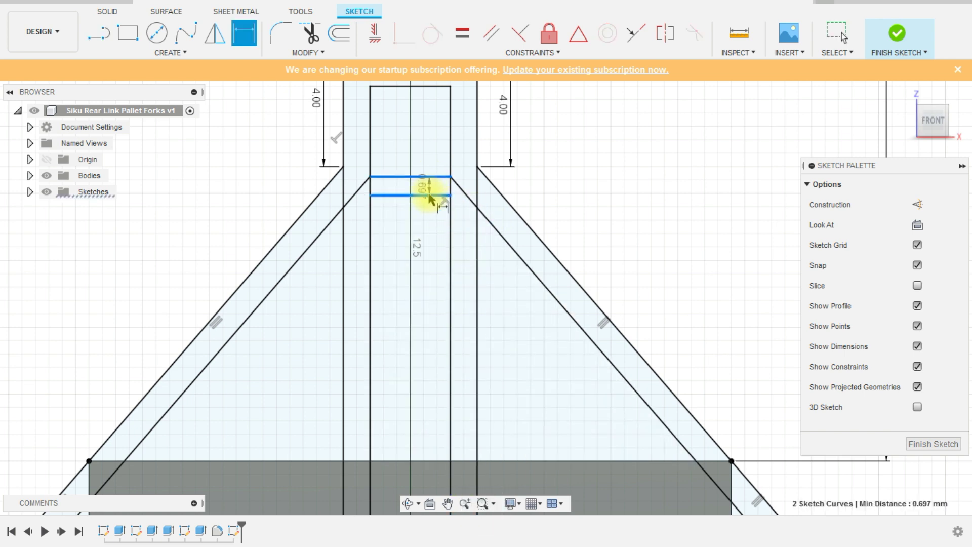
click(433, 188)
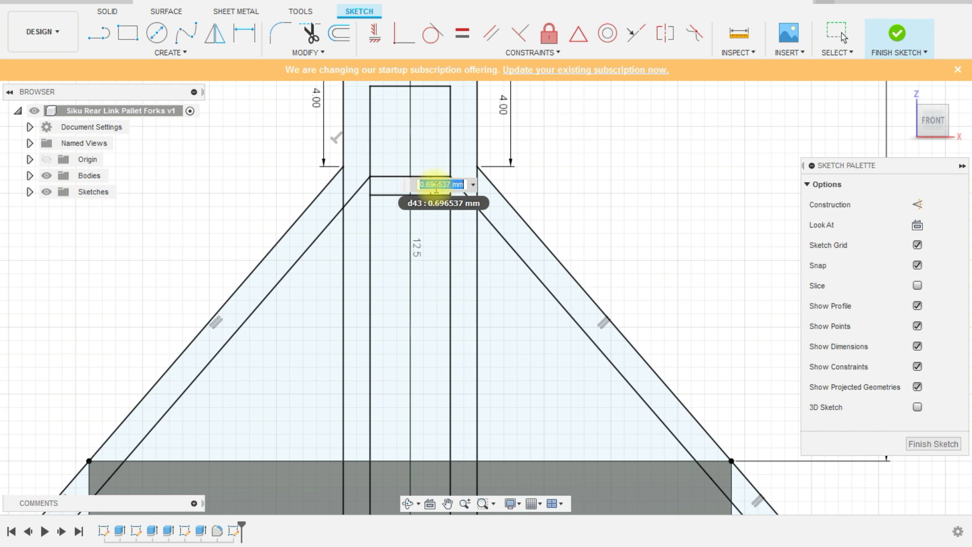
text(1)
key(Return)
scroll(445, 202, down, 3)
scroll(410, 219, up, 4)
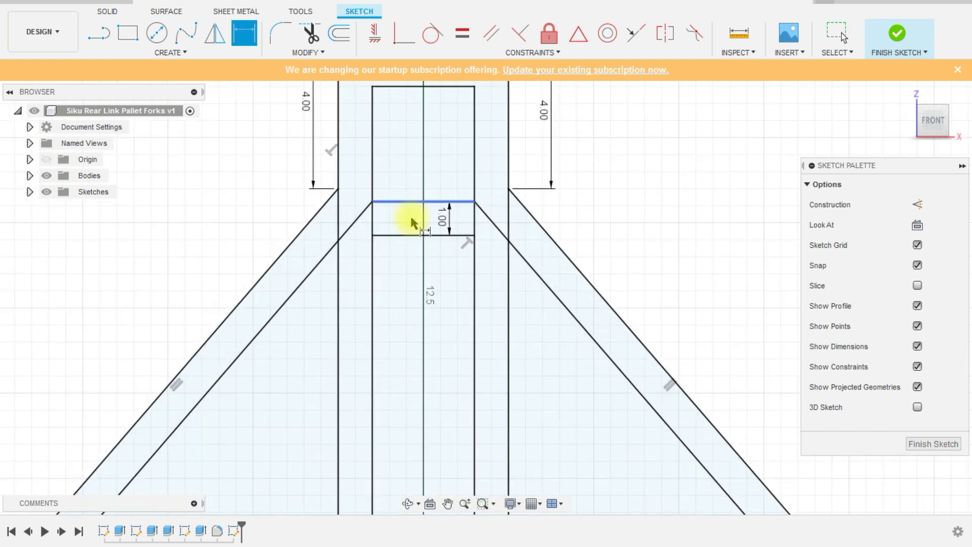
key(Escape)
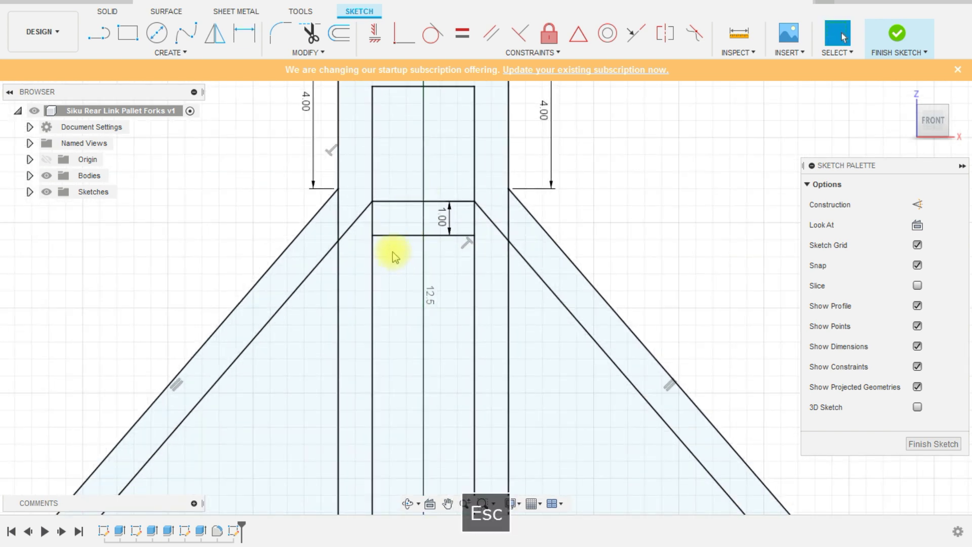
- Delete both short lines from the slot
click(389, 203)
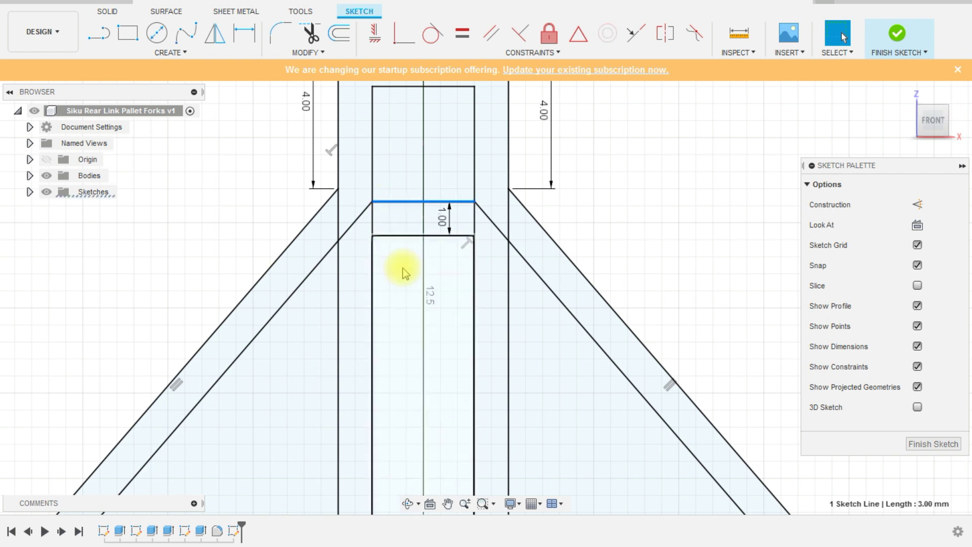
key(Delete)
click(400, 237)
key(Delete)
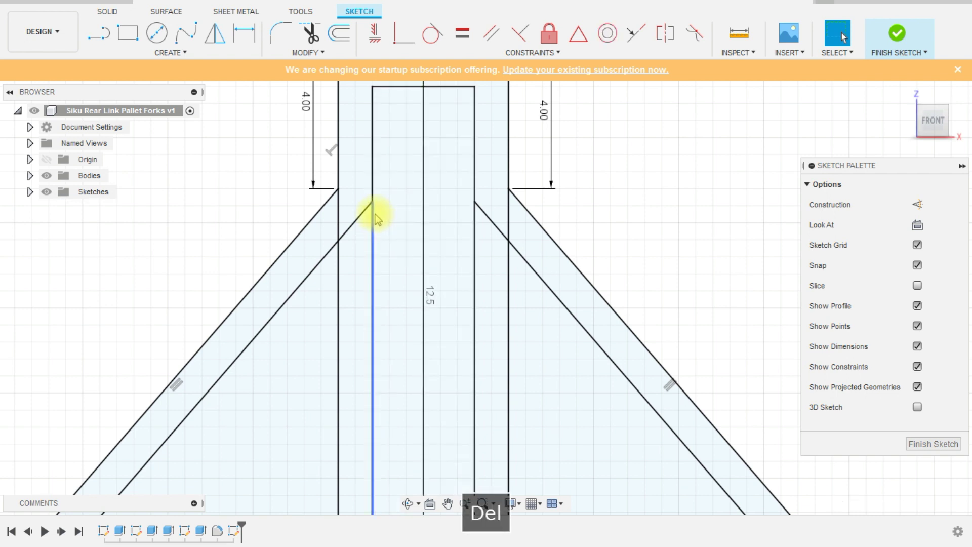
- Draw two horizontal lines across the base of the neck, one below the other
click(111, 35)
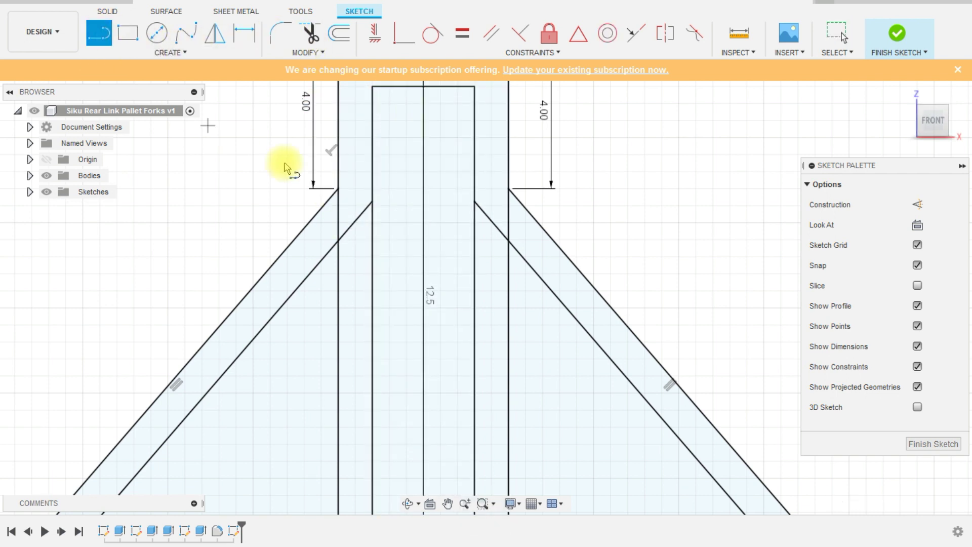
click(338, 188)
double_click(509, 188)
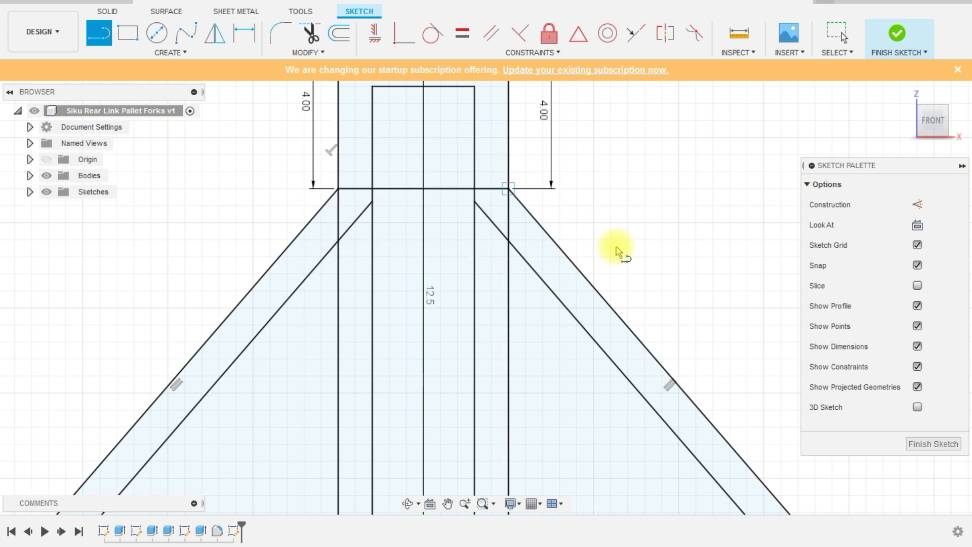
click(339, 219)
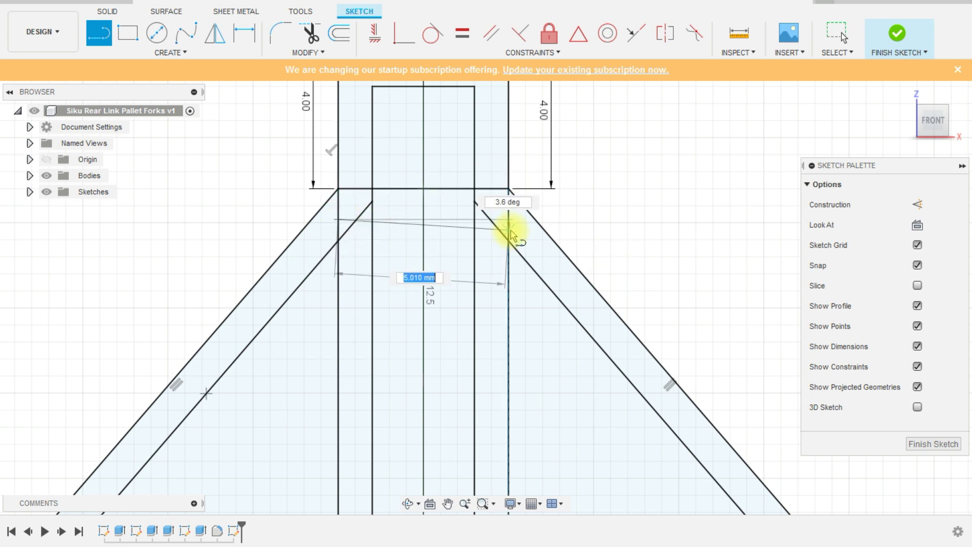
click(509, 219)
key(Escape)
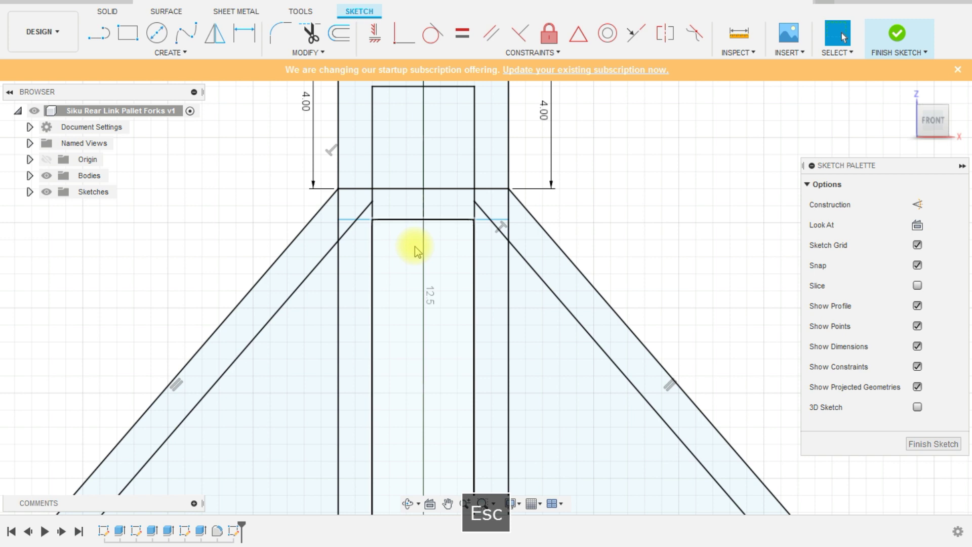
- Try a 5.00 length dimension on the new line and decline the over-constrain warnings
key(d)
click(395, 219)
click(399, 190)
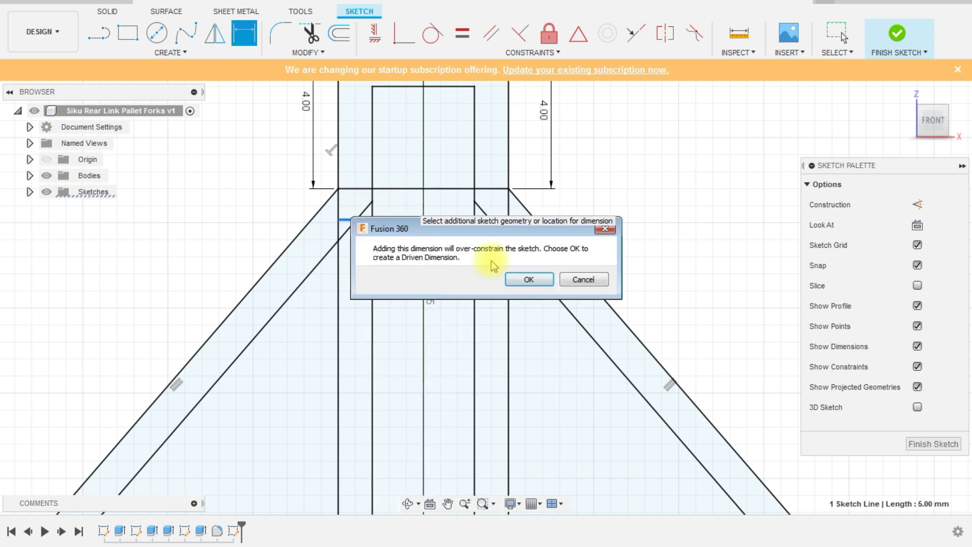
click(582, 278)
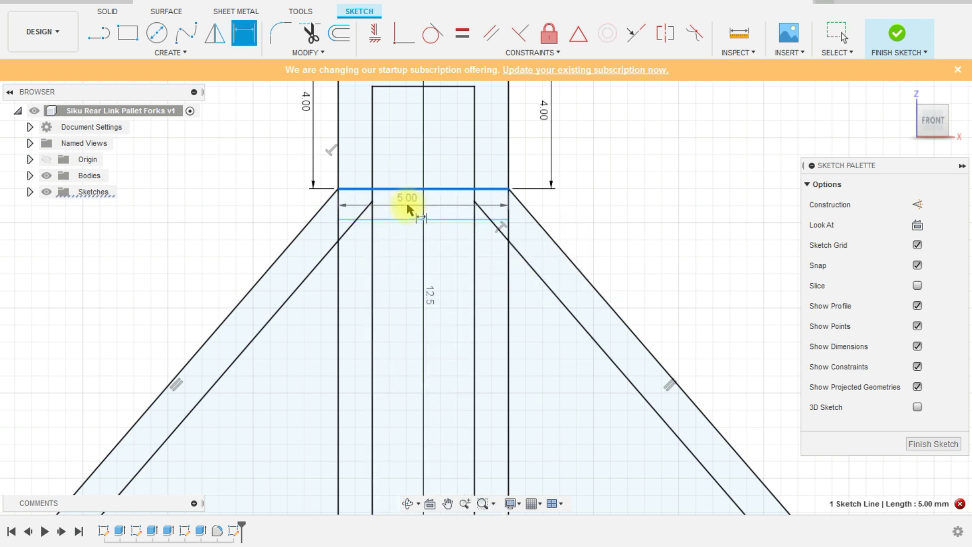
click(407, 205)
click(582, 278)
key(Escape)
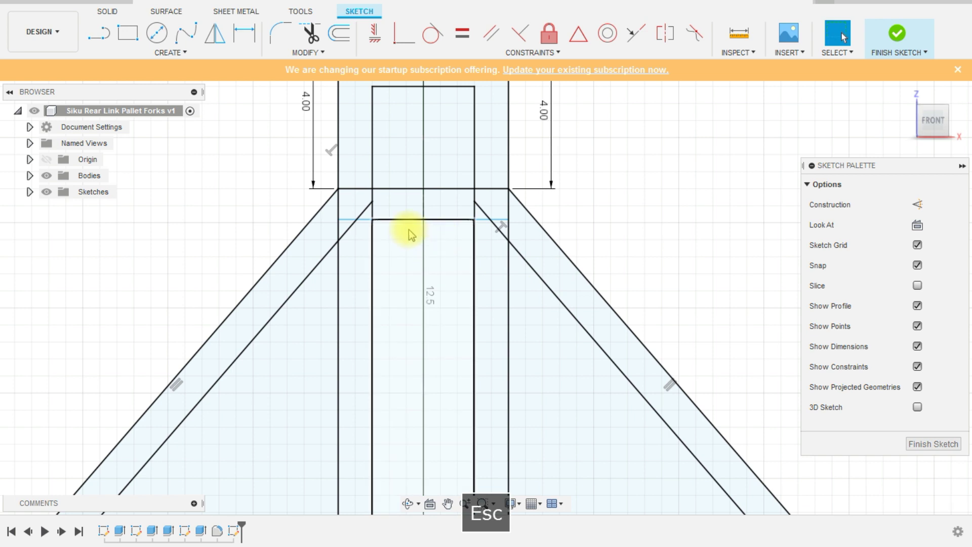
- Dimension the spacing between the two horizontal lines to 1 mm
key(d)
click(395, 219)
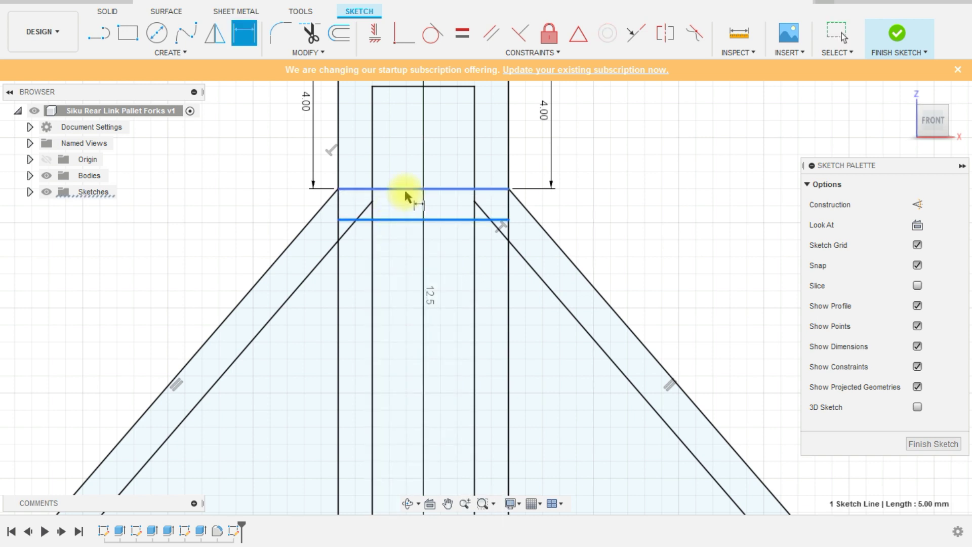
click(405, 190)
click(404, 204)
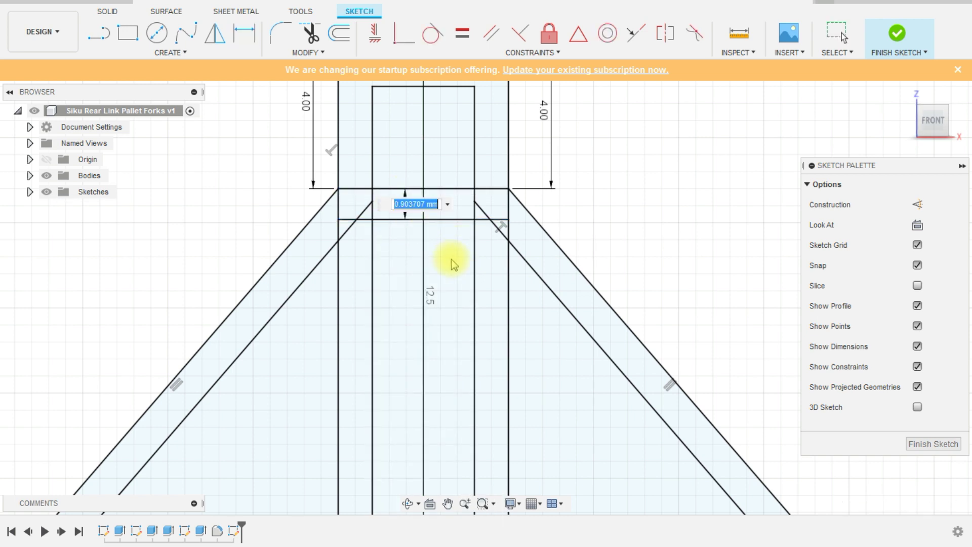
text(1)
key(Return)
key(Escape)
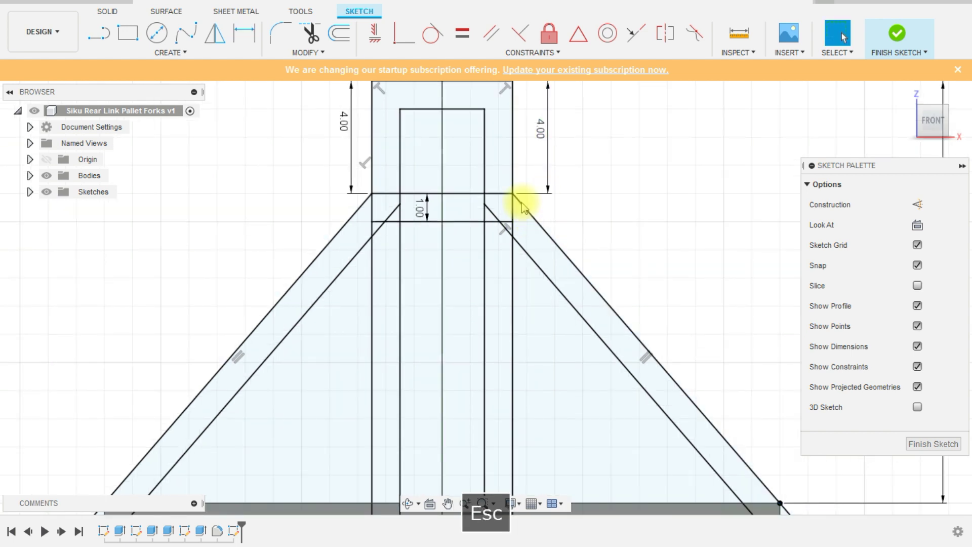
- Trim the excess line pieces on the right side of the neck junction
click(310, 33)
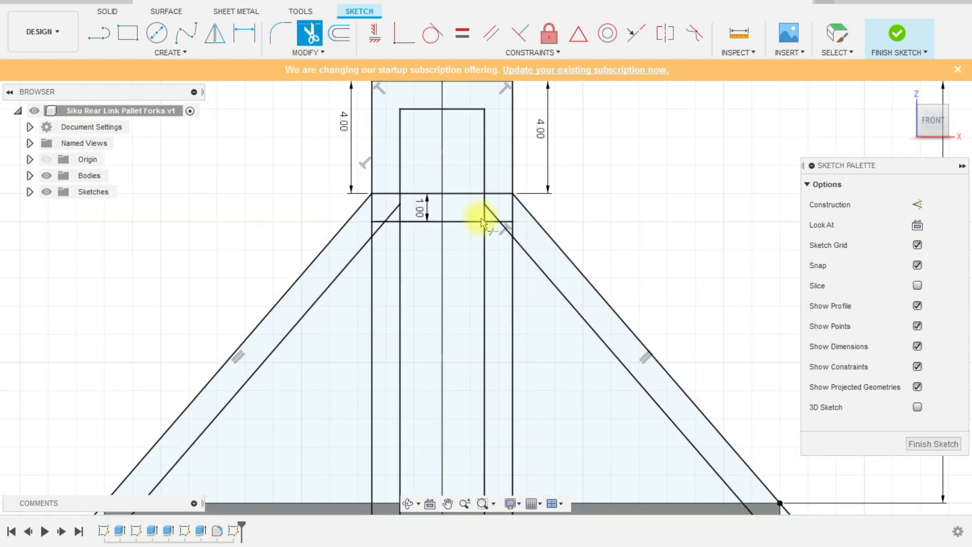
click(497, 194)
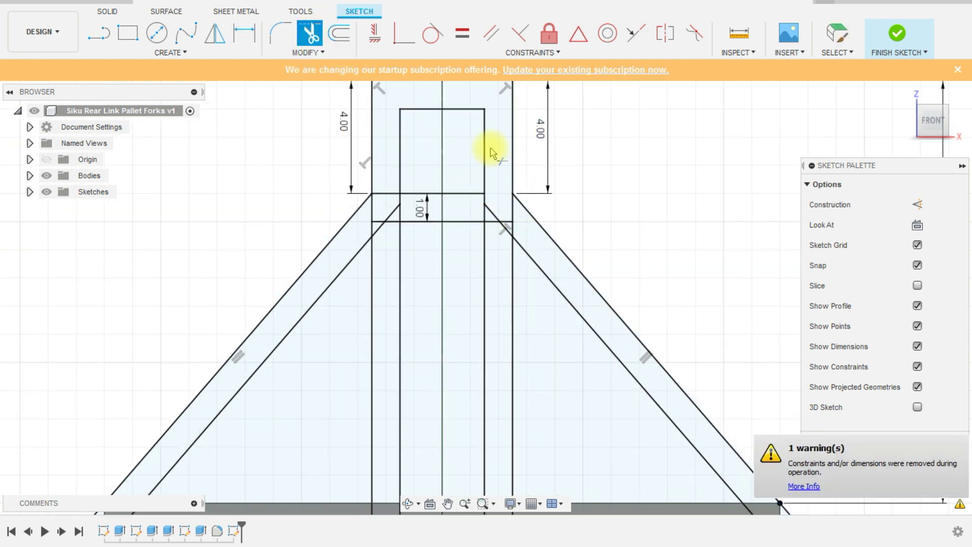
click(486, 211)
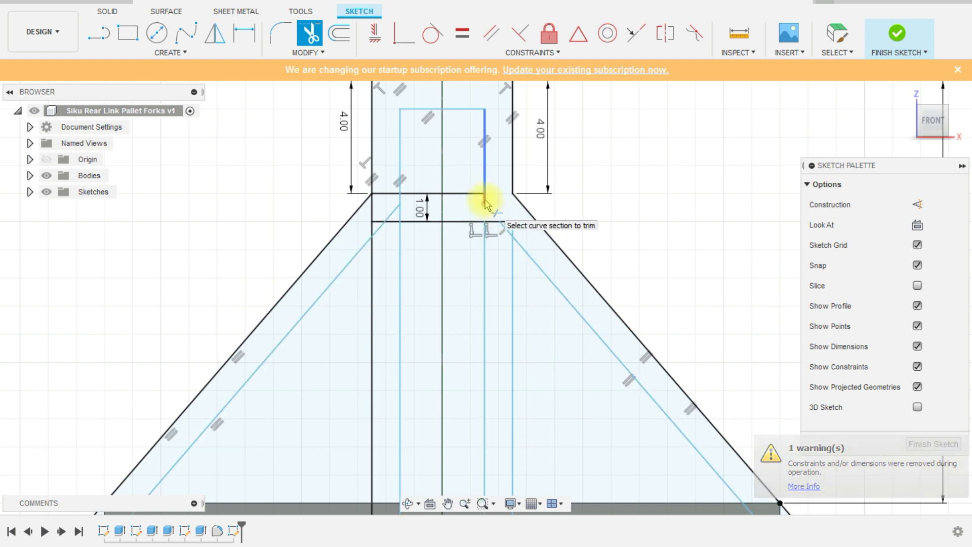
click(498, 193)
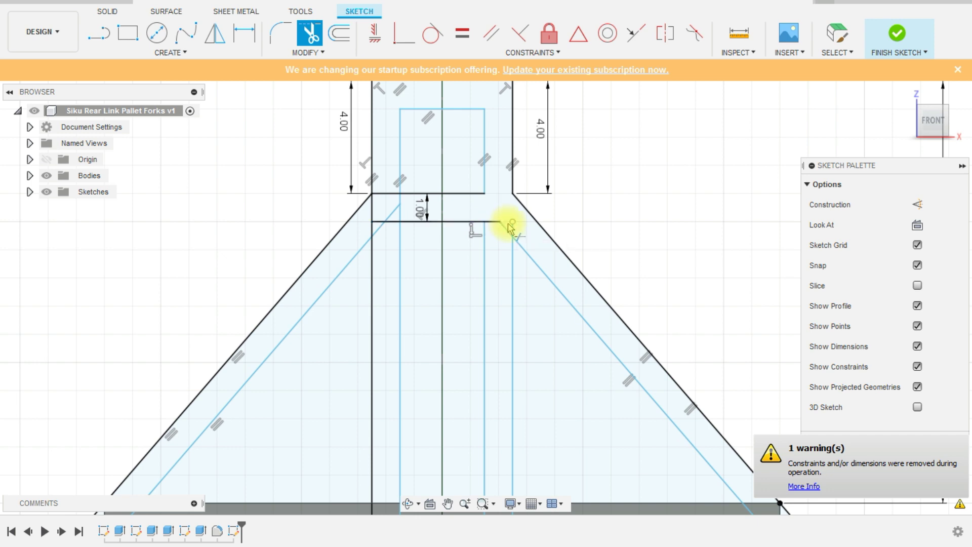
click(513, 228)
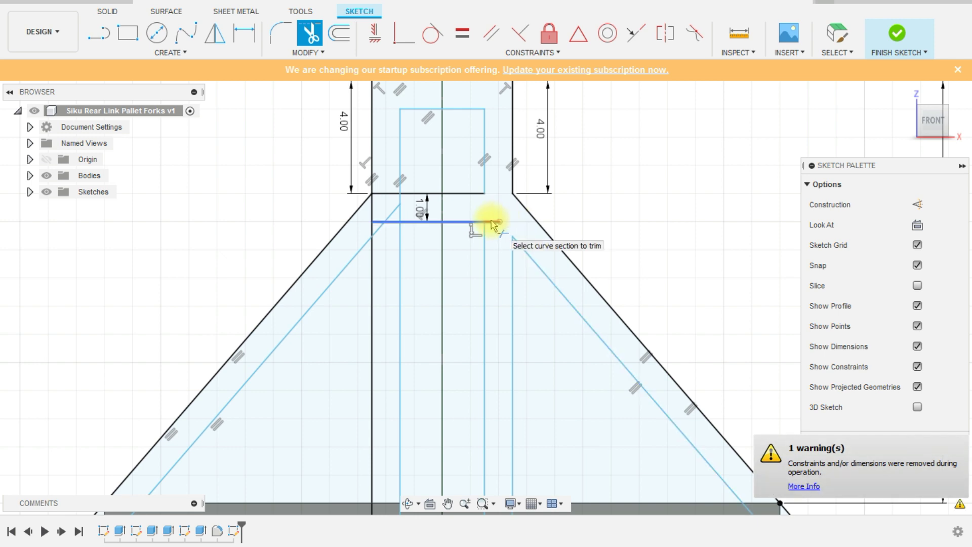
click(492, 223)
scroll(584, 190, down, 2)
scroll(428, 215, up, 4)
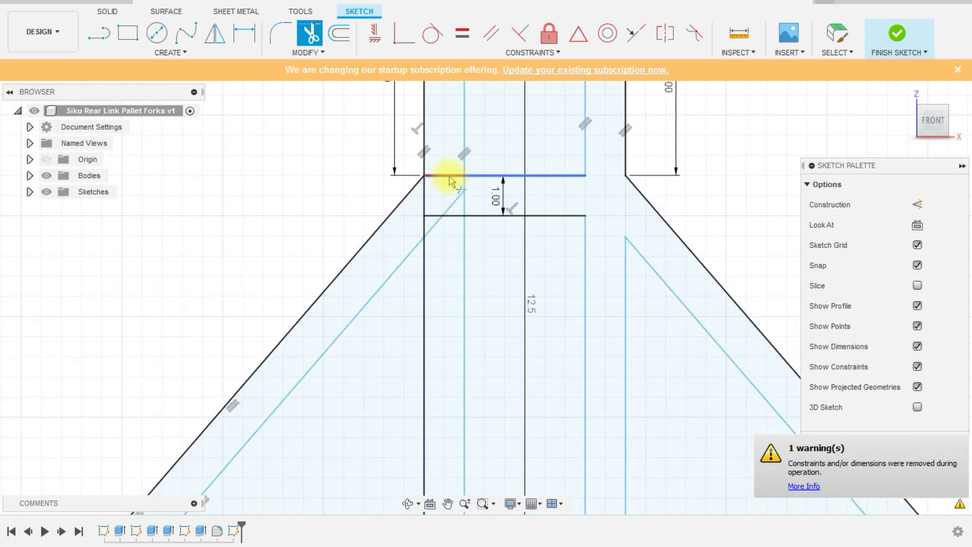
- Trim the leftover diagonal, vertical and horizontal pieces on the left side of the junction
click(465, 193)
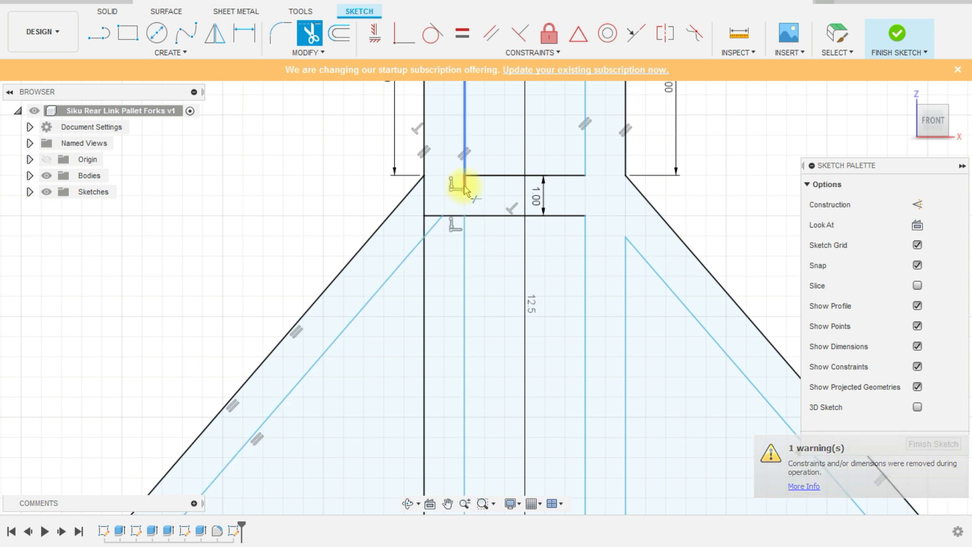
click(462, 191)
click(455, 219)
click(432, 225)
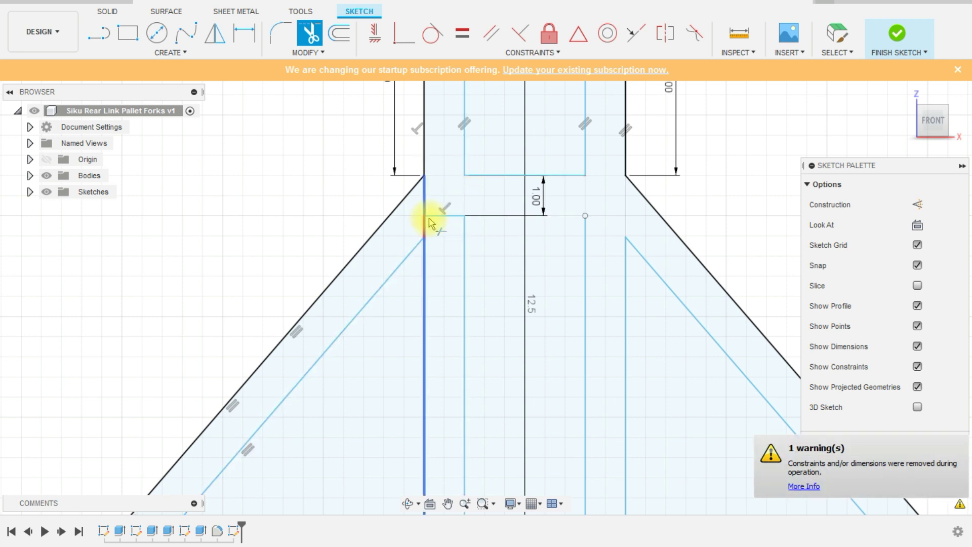
click(424, 222)
scroll(471, 233, down, 3)
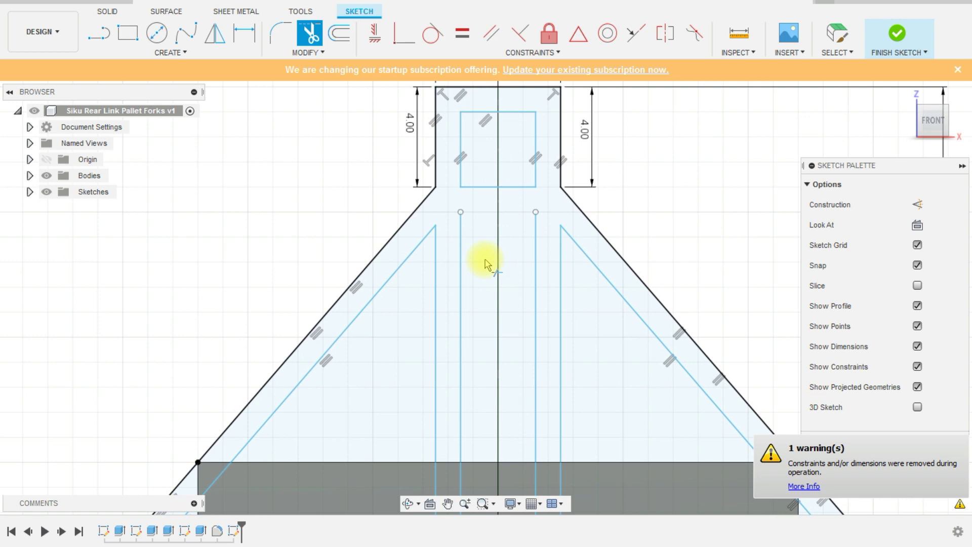
scroll(483, 227, up, 2)
scroll(448, 209, up, 3)
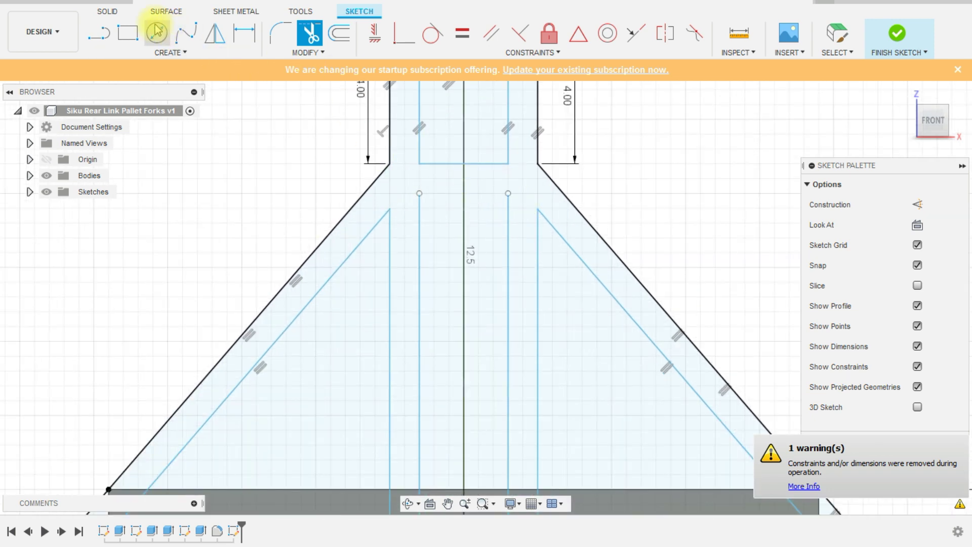
click(99, 33)
click(419, 193)
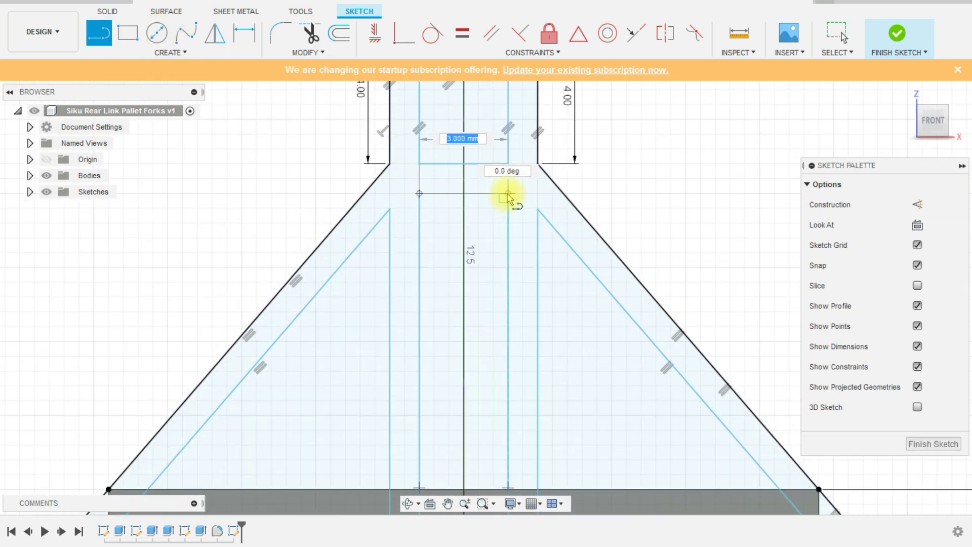
key(Escape)
scroll(527, 199, down, 5)
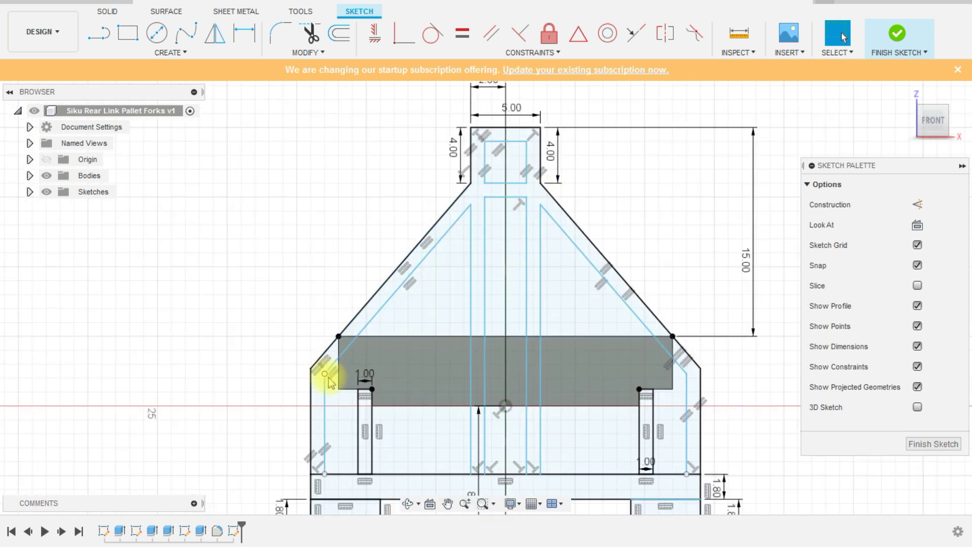
scroll(330, 382, down, 2)
scroll(348, 297, up, 5)
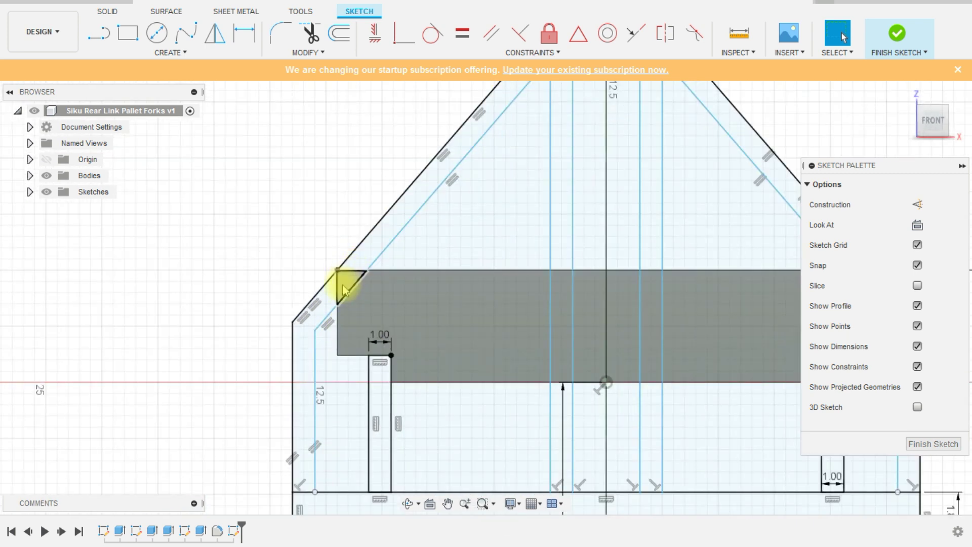
scroll(322, 312, down, 2)
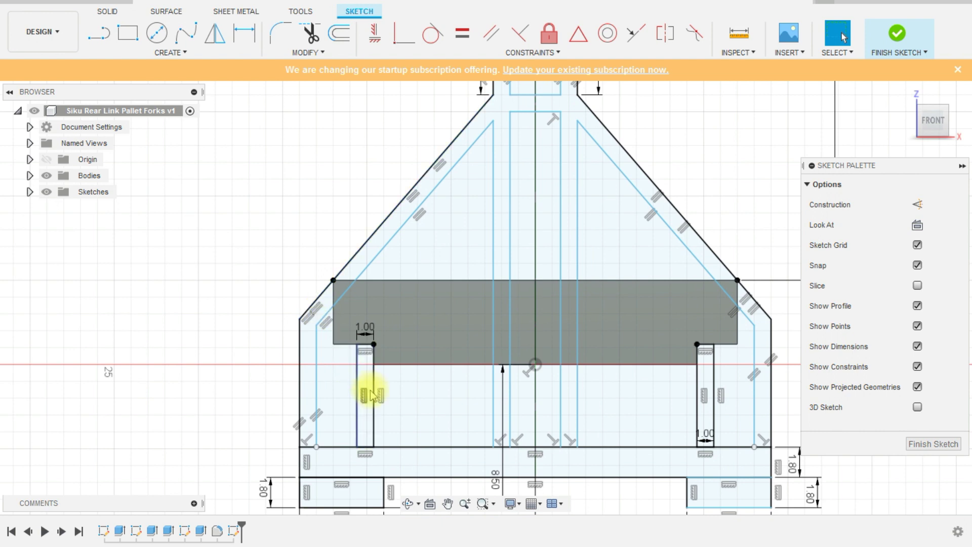
scroll(532, 309, down, 3)
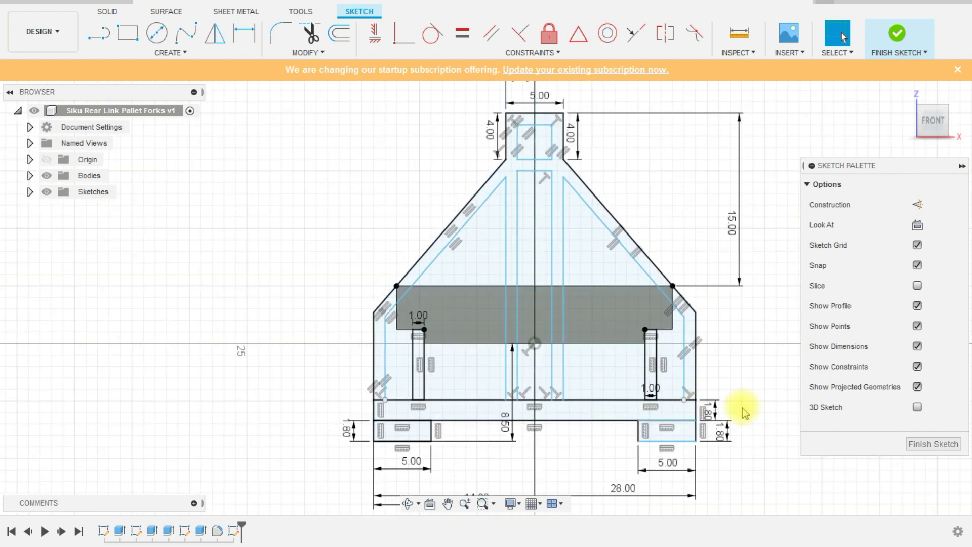
- Select the right foot, bottom bar, right slot strip, right side strip and upper diagonal profiles
scroll(700, 455, up, 3)
click(679, 425)
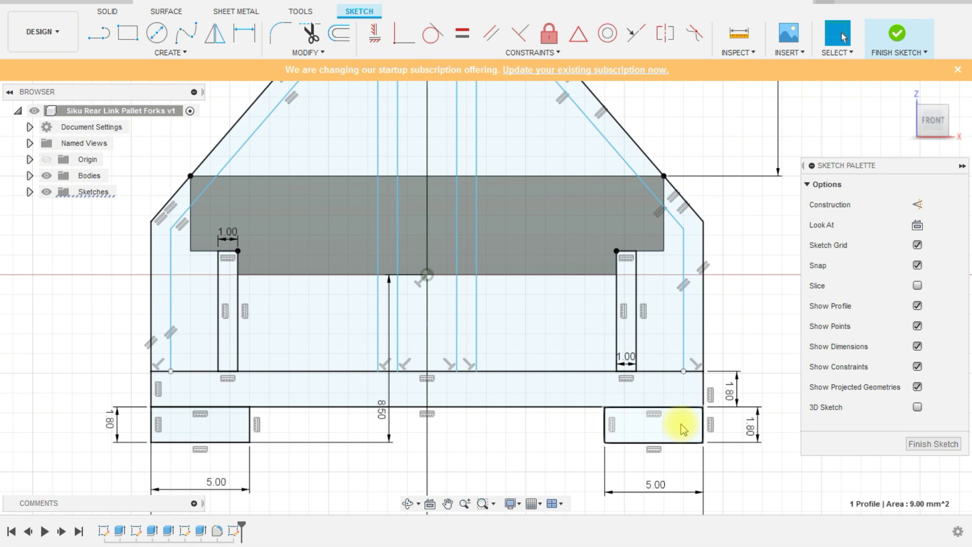
ctrl+click(655, 400)
ctrl+click(626, 332)
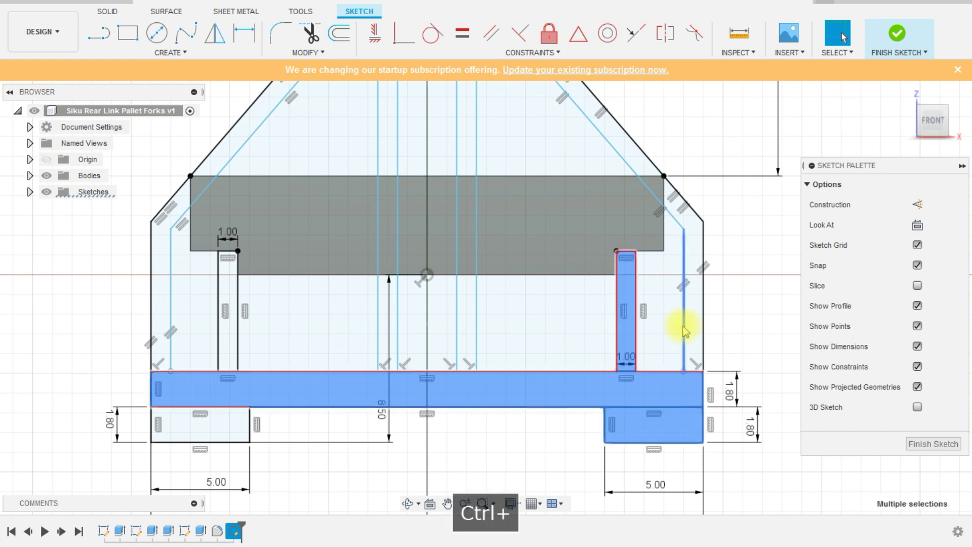
ctrl+click(694, 329)
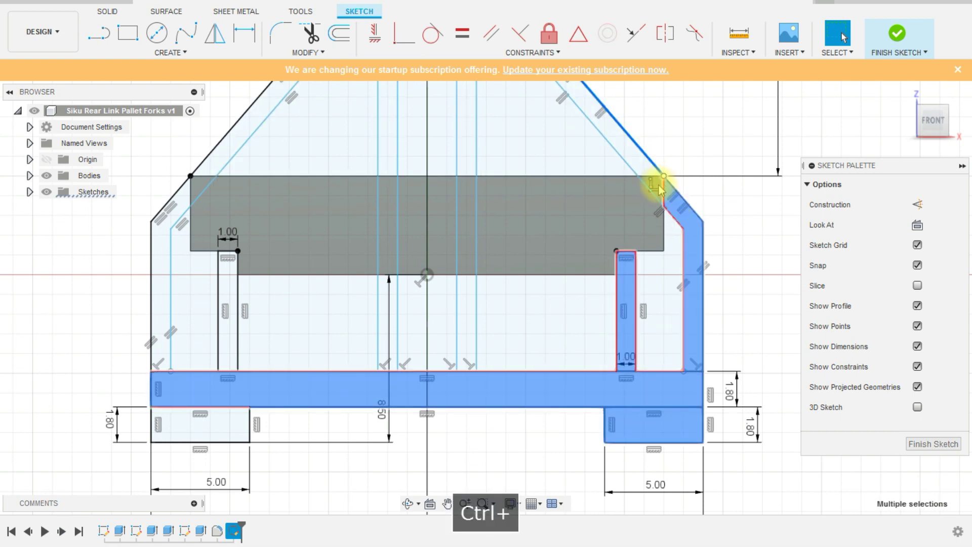
ctrl+click(637, 157)
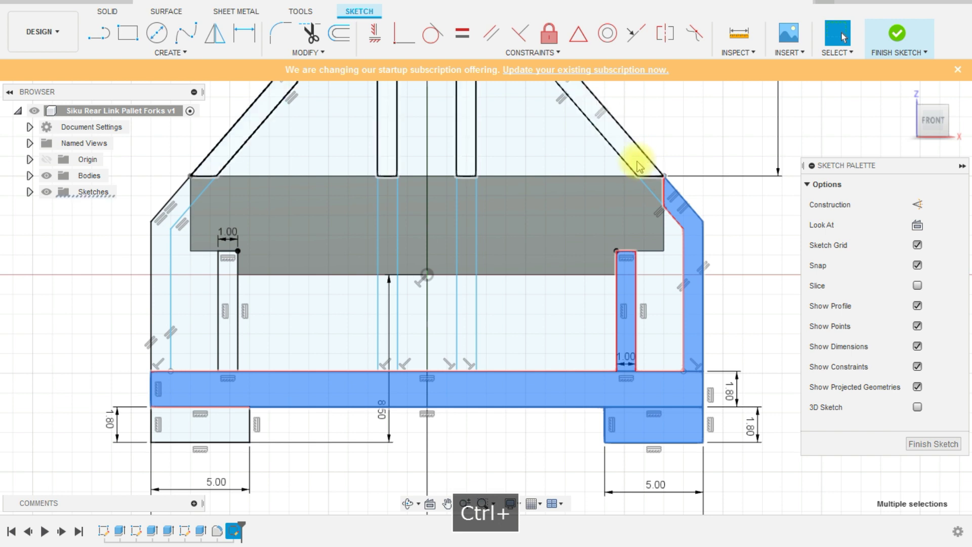
scroll(663, 213, up, 3)
ctrl+scroll(653, 188, down, 5)
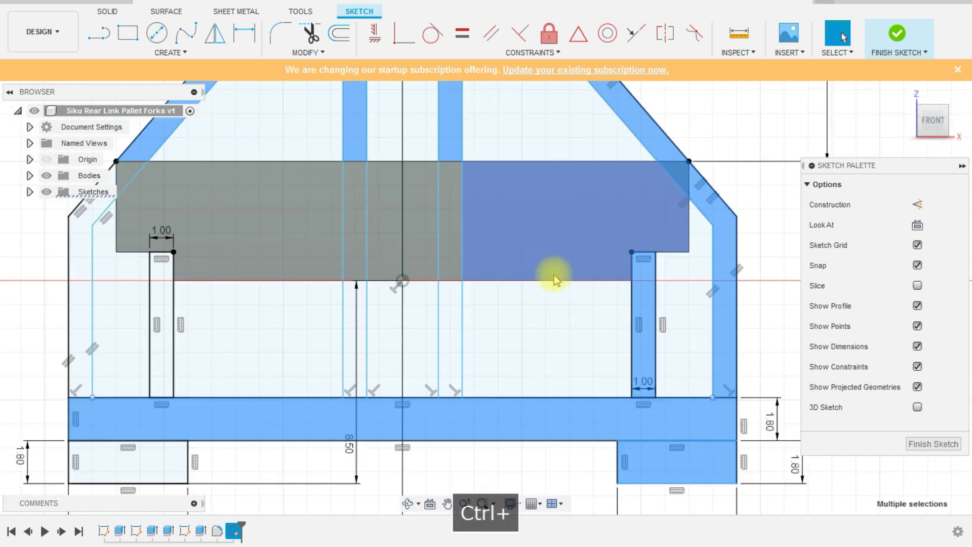
- Add the middle strips, left slot strip, left side strip and left foot to the selection
ctrl+click(444, 256)
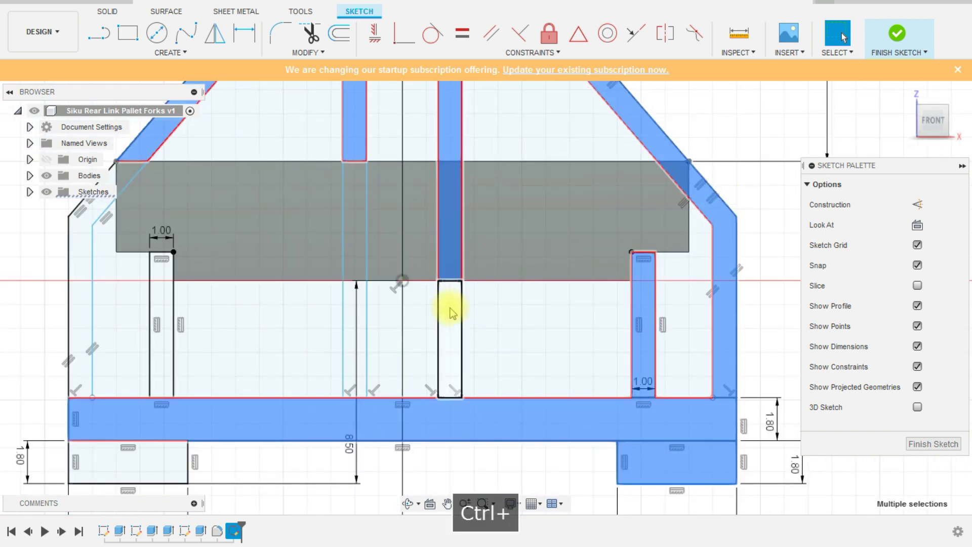
ctrl+click(351, 327)
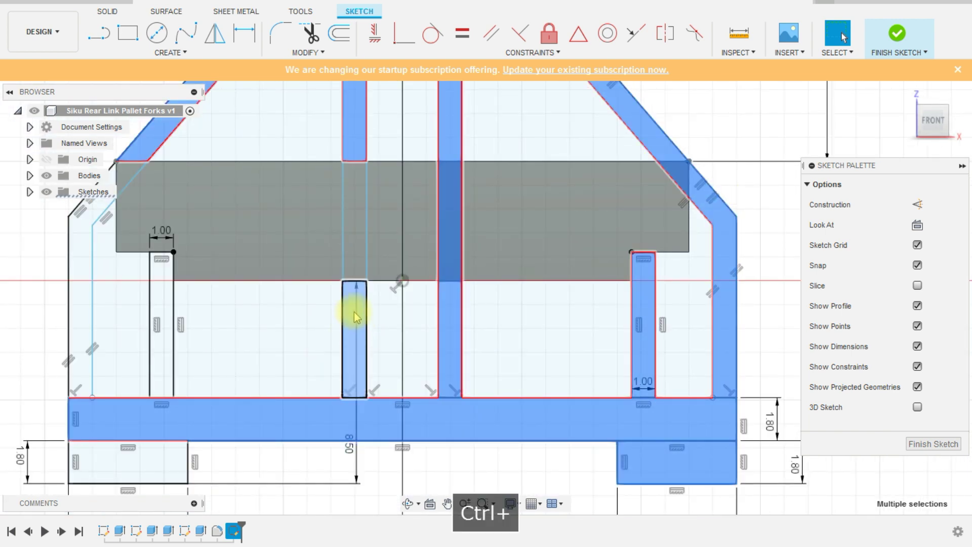
ctrl+click(169, 290)
scroll(354, 258, down, 3)
scroll(210, 238, up, 5)
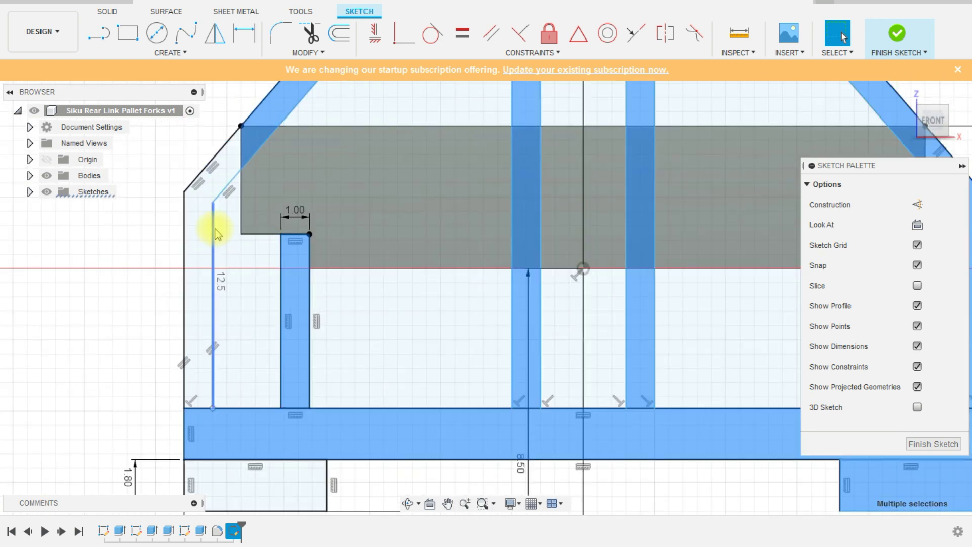
ctrl+click(198, 202)
scroll(277, 165, down, 3)
ctrl+click(283, 360)
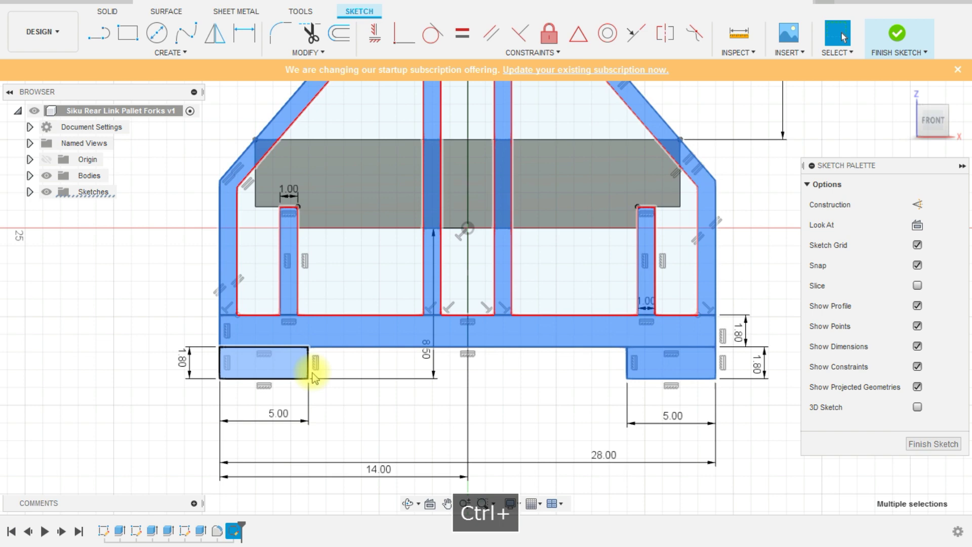
scroll(353, 420, down, 3)
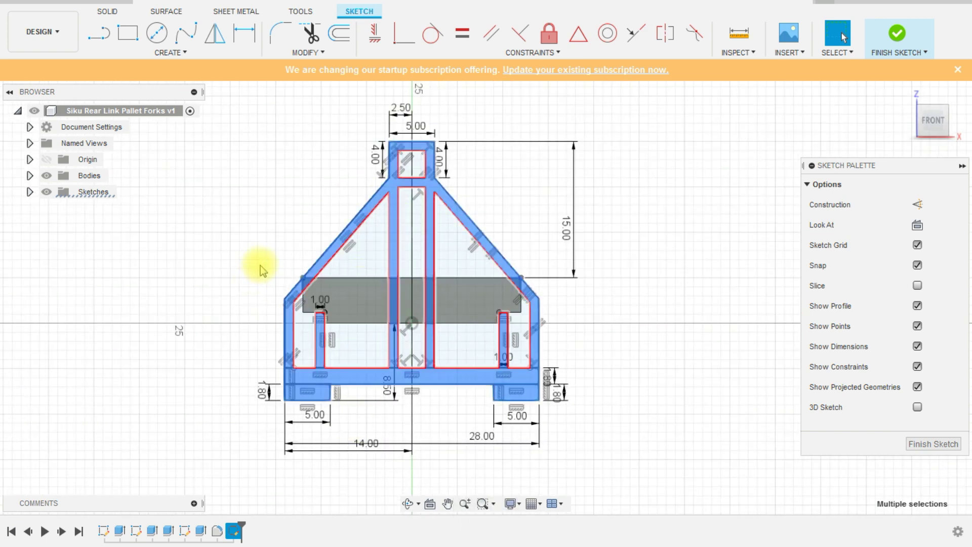
mouse_move(256, 265)
shift+middle_down()
mouse_move(275, 339)
mouse_move(306, 265)
mouse_move(336, 278)
shift+middle_up()
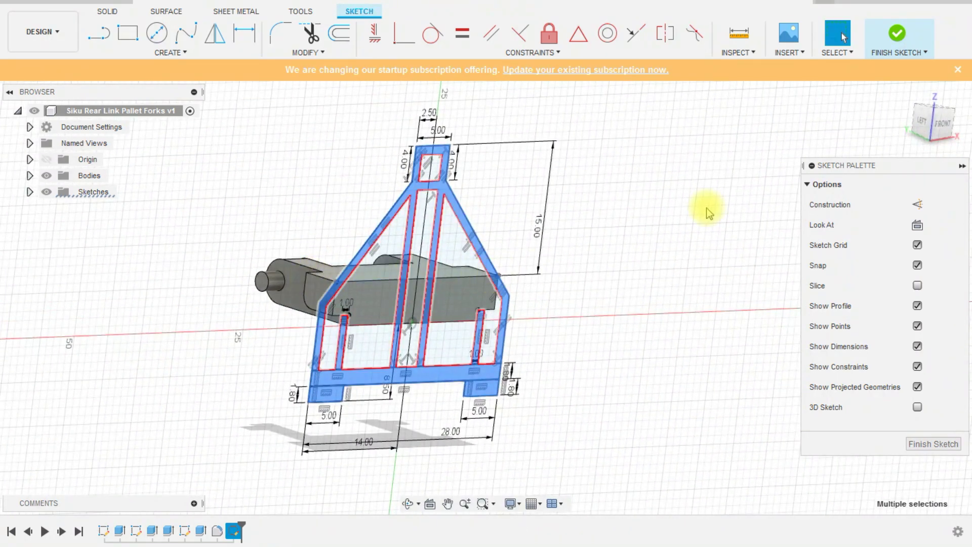
- Finish the sketch and extrude the selected frame profiles back 3.5 mm as a Join
click(900, 45)
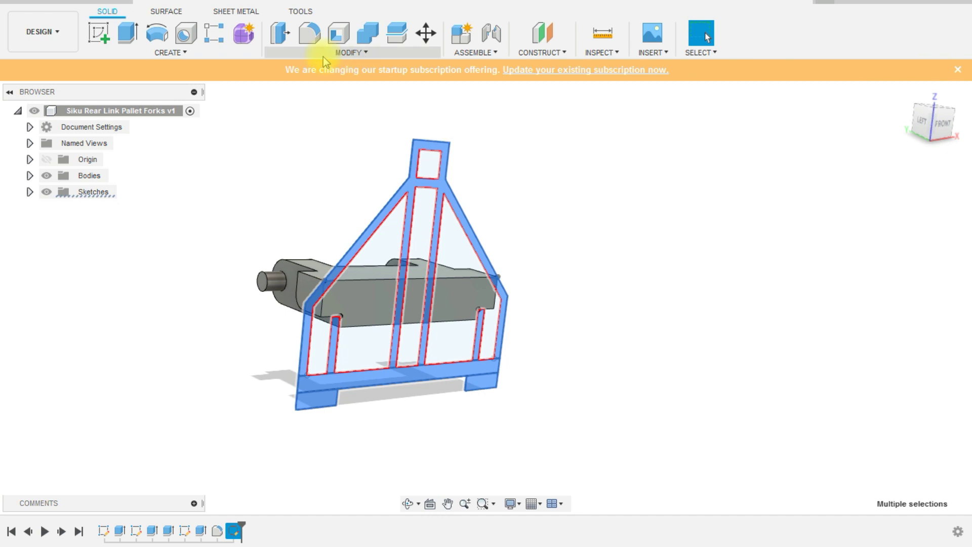
click(128, 36)
shift+middle_drag(569, 233, 599, 276)
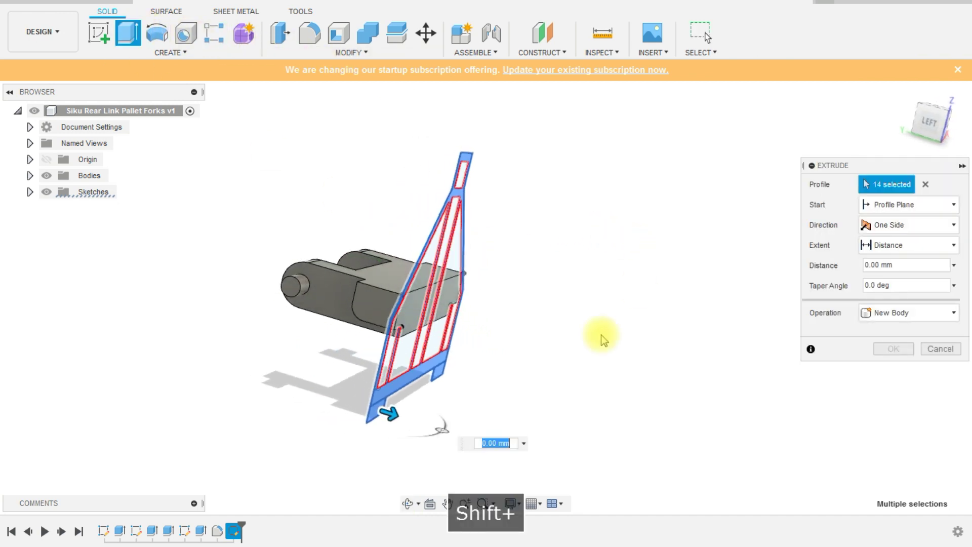
drag(394, 414, 350, 400)
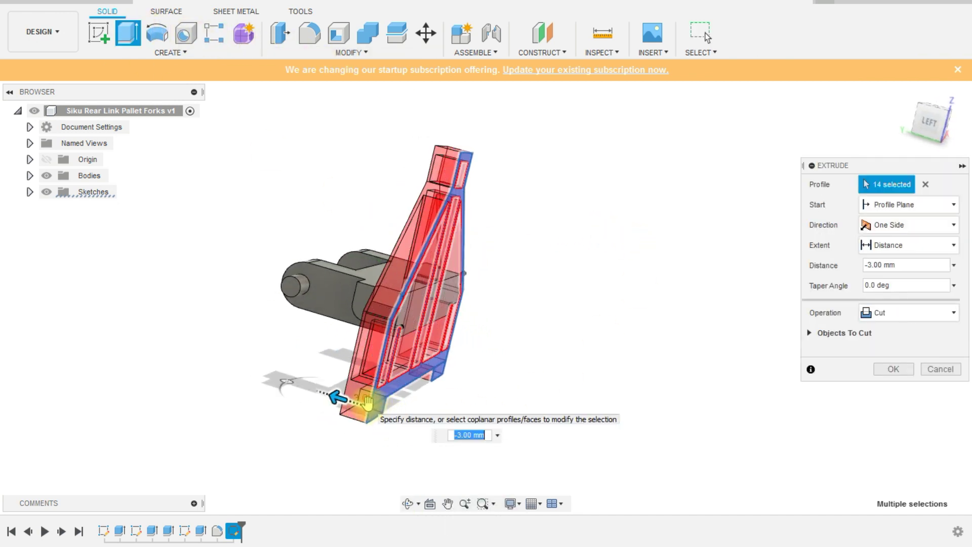
click(948, 312)
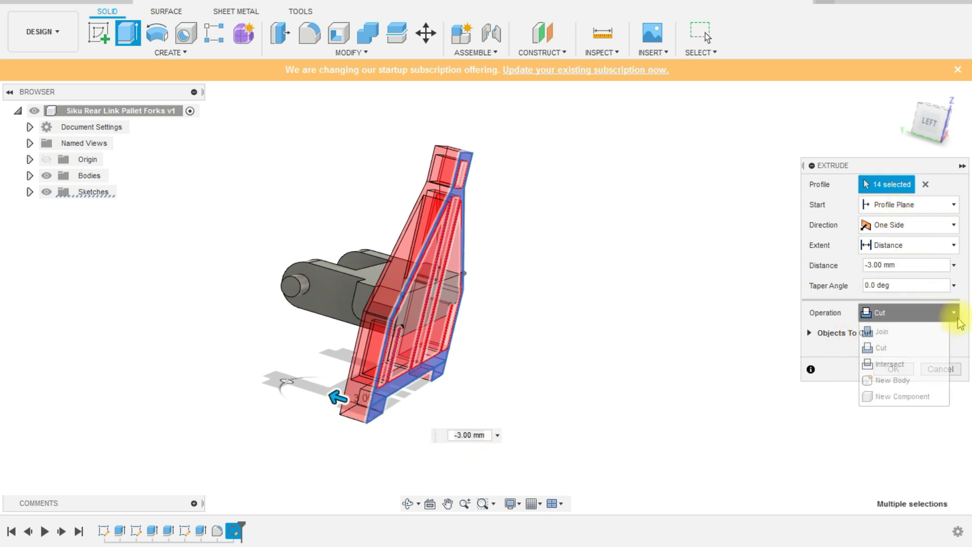
click(899, 340)
- Inspect the extrusion preview from several angles and confirm the 3.5 mm frame extrusion
shift+middle_drag(597, 325, 560, 311)
scroll(472, 321, up, 8)
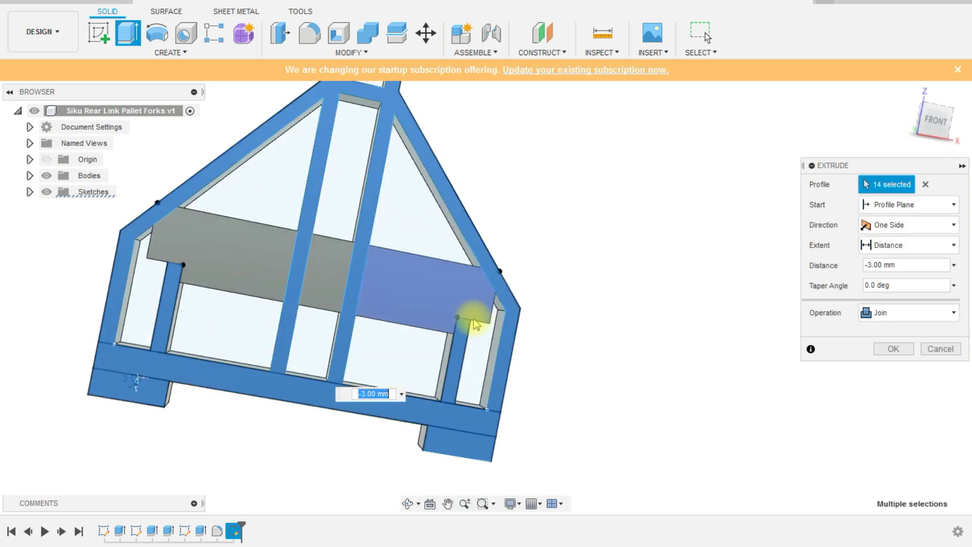
scroll(490, 360, down, 8)
shift+middle_drag(594, 273, 653, 297)
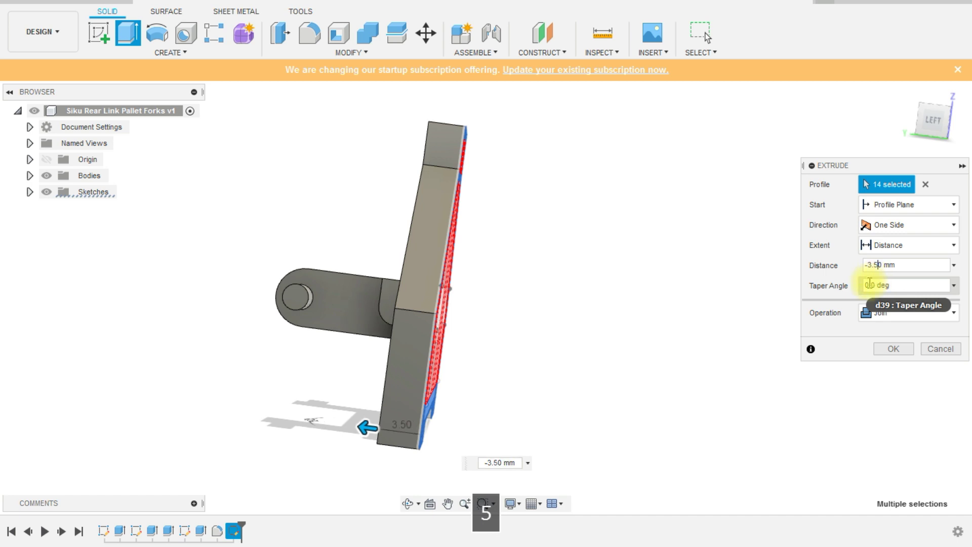
shift+middle_drag(577, 343, 679, 350)
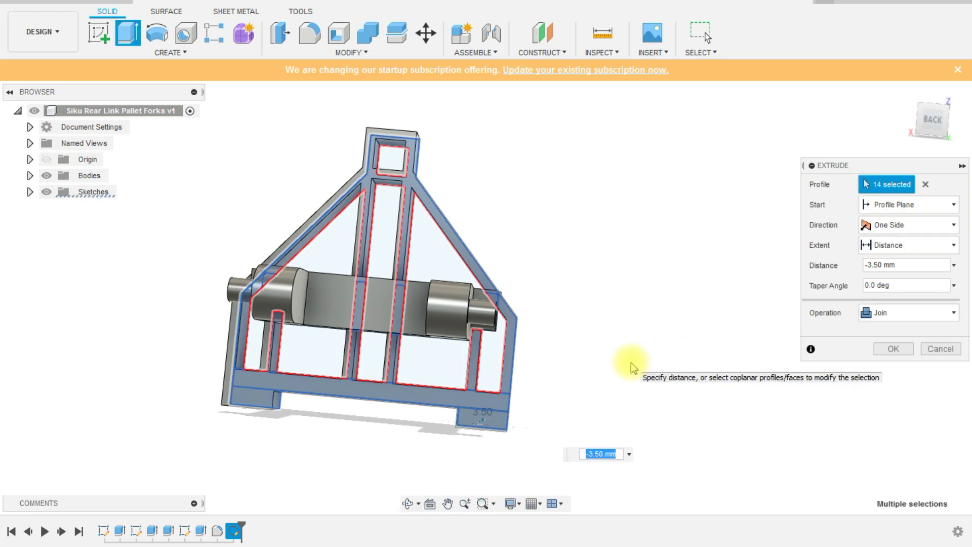
shift+middle_drag(630, 362, 512, 389)
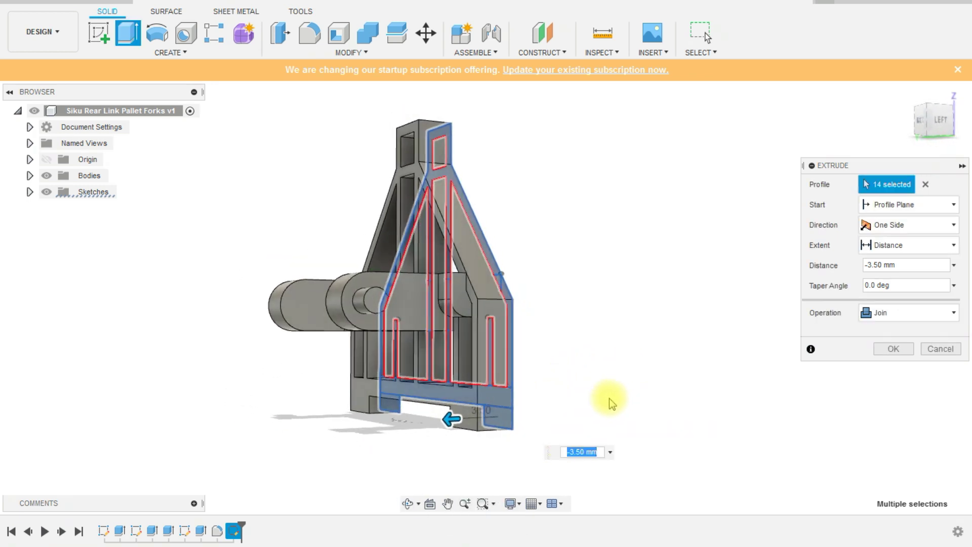
shift+middle_drag(609, 398, 608, 418)
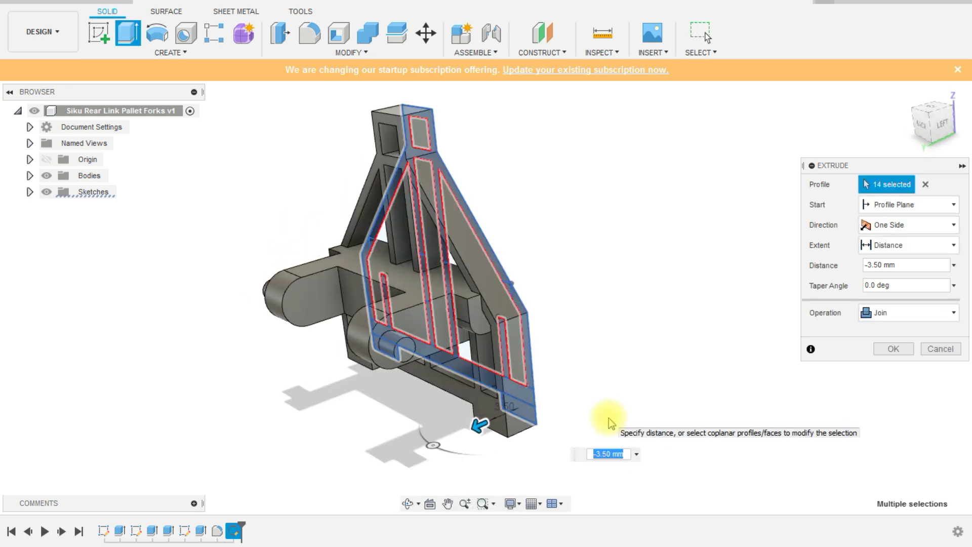
shift+middle_drag(596, 397, 669, 376)
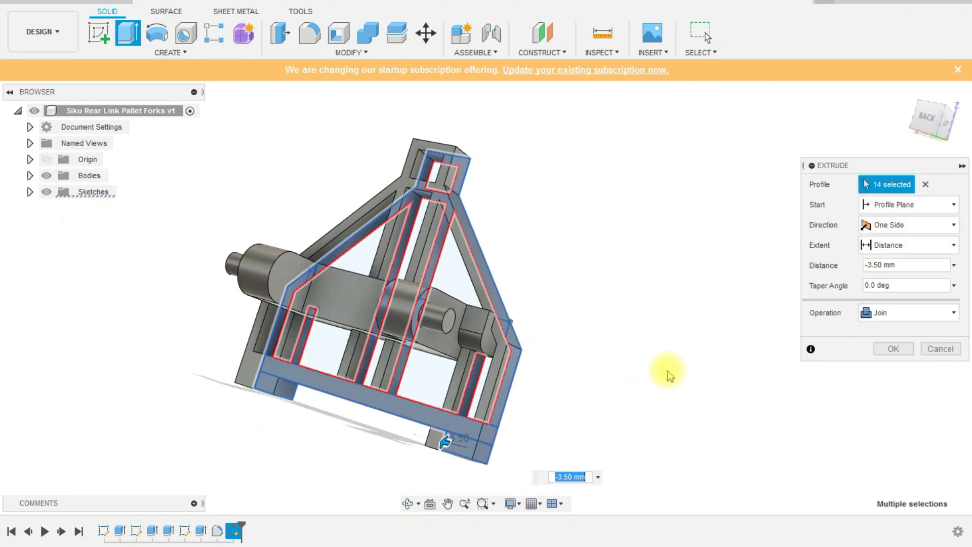
click(881, 347)
shift+middle_drag(802, 382, 670, 366)
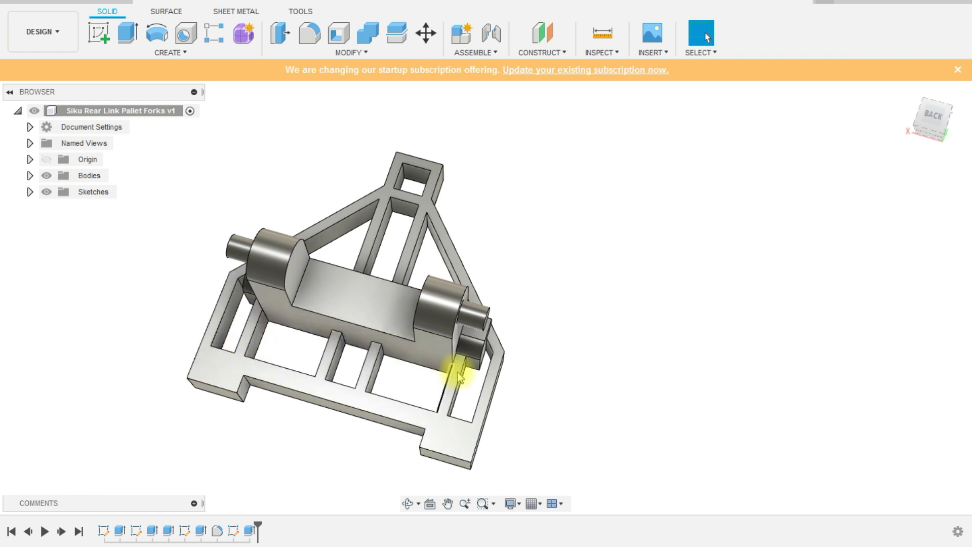
- Reopen the frame sketch, delete the left slot's 1.00 dimension and shift both slot lines
double_click(229, 528)
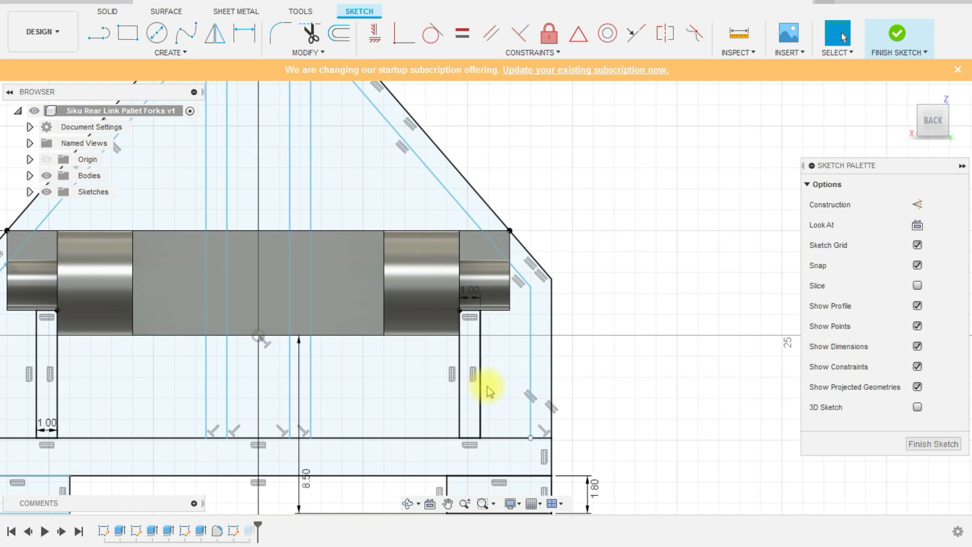
click(473, 313)
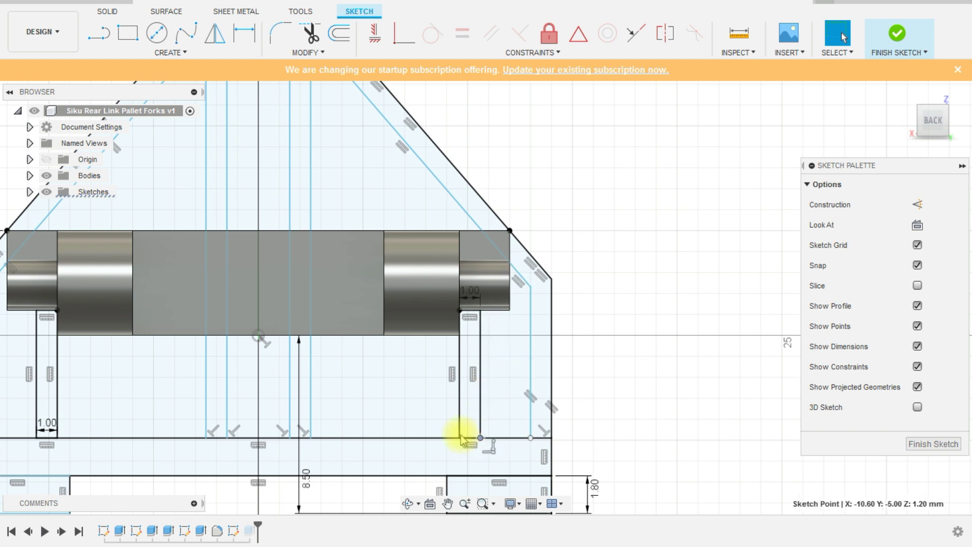
scroll(499, 412, down, 2)
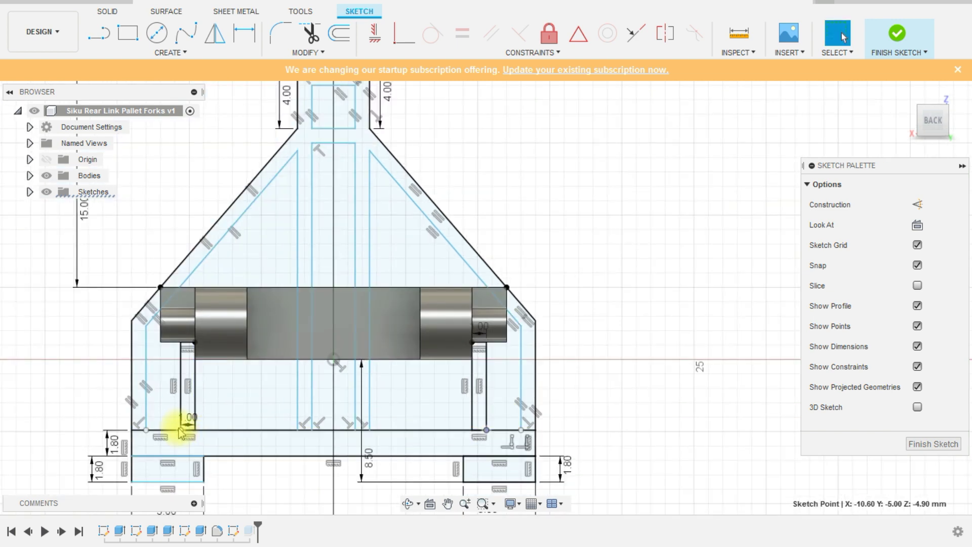
click(187, 419)
scroll(191, 423, up, 2)
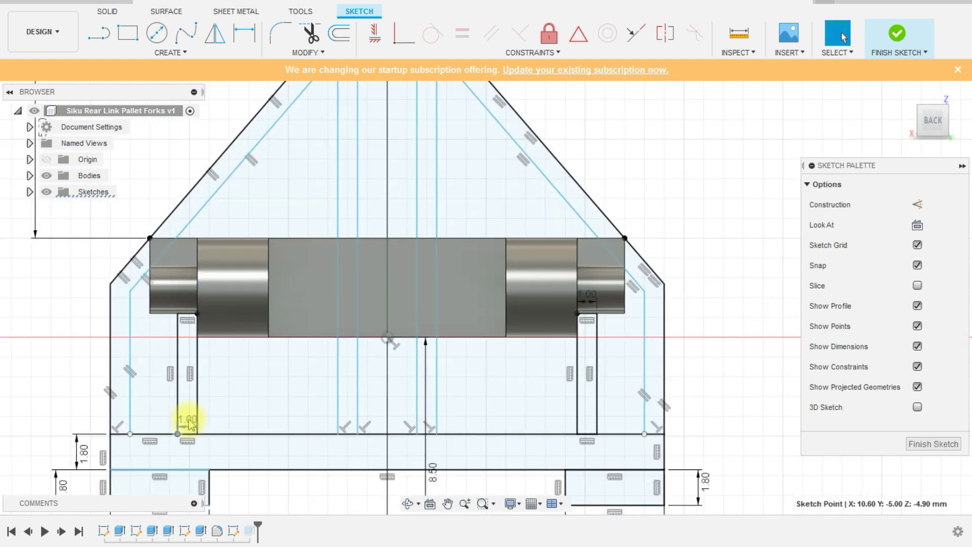
key(Delete)
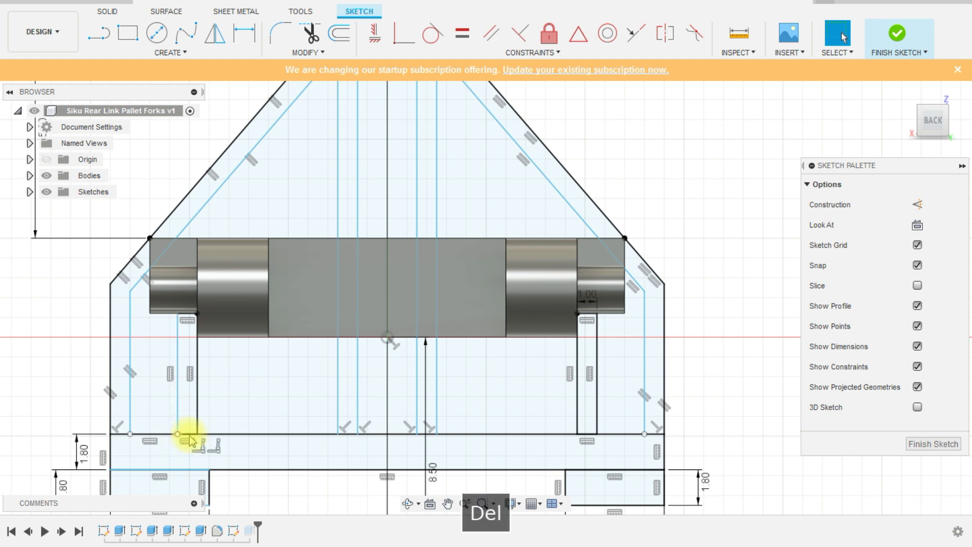
drag(190, 436, 208, 437)
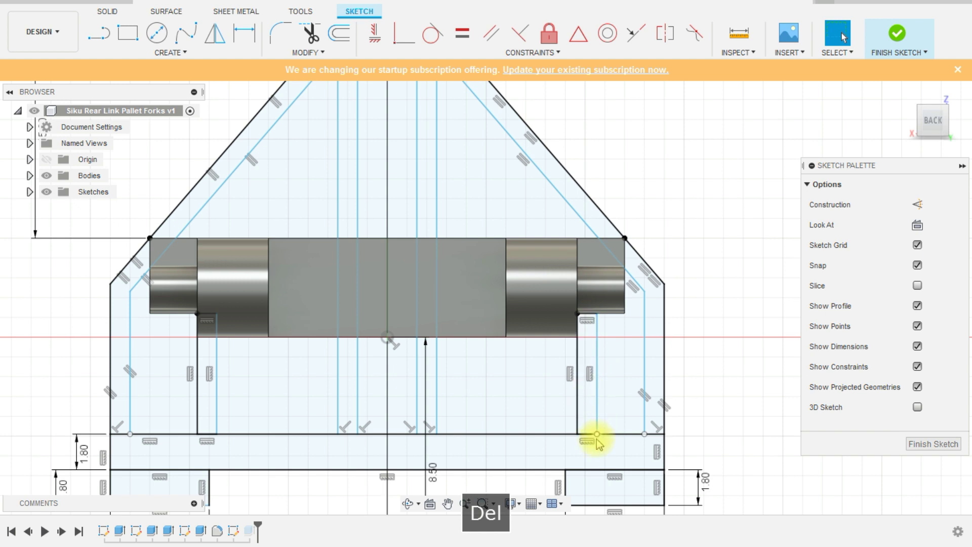
drag(592, 434, 567, 438)
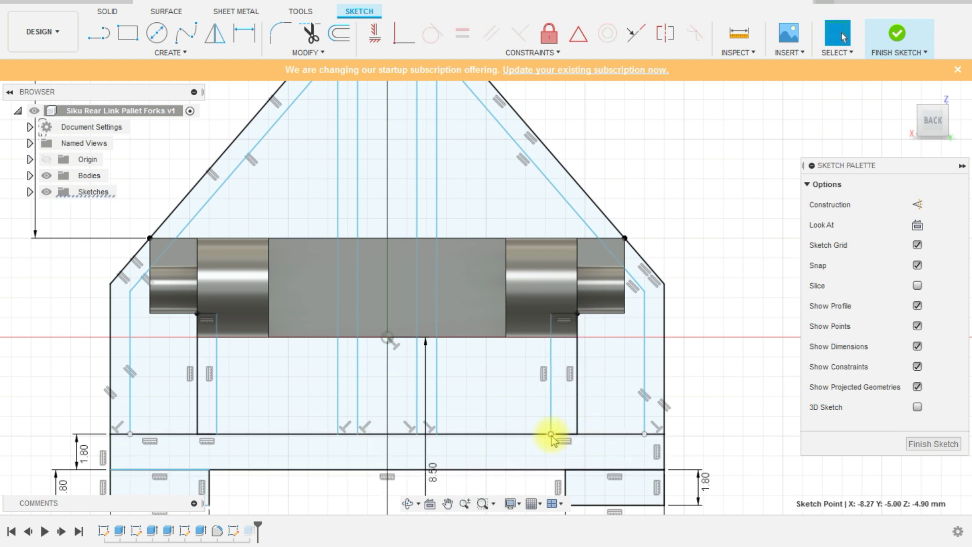
- Dimension the short lines beside the right and left slots to 1 mm and finish the sketch
key(Escape)
key(d)
click(566, 434)
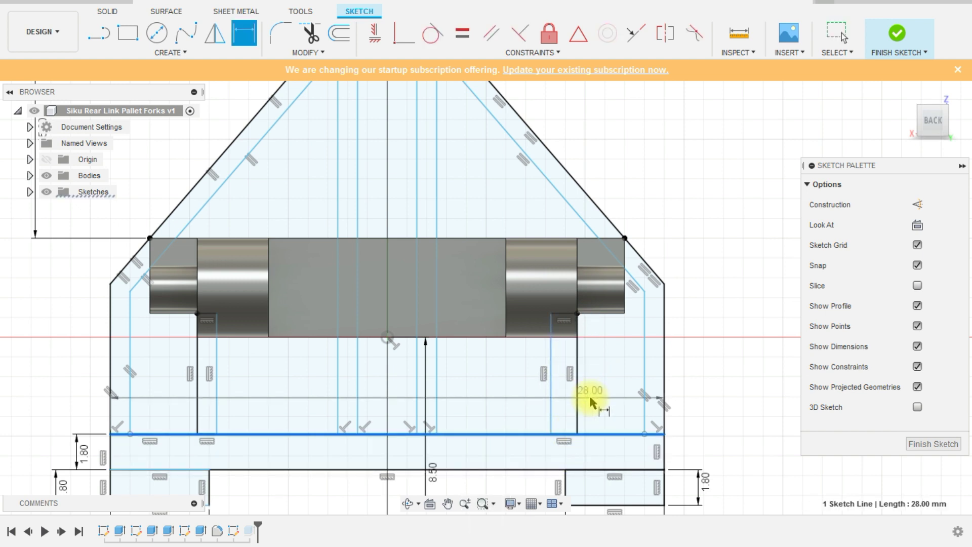
key(Escape)
key(d)
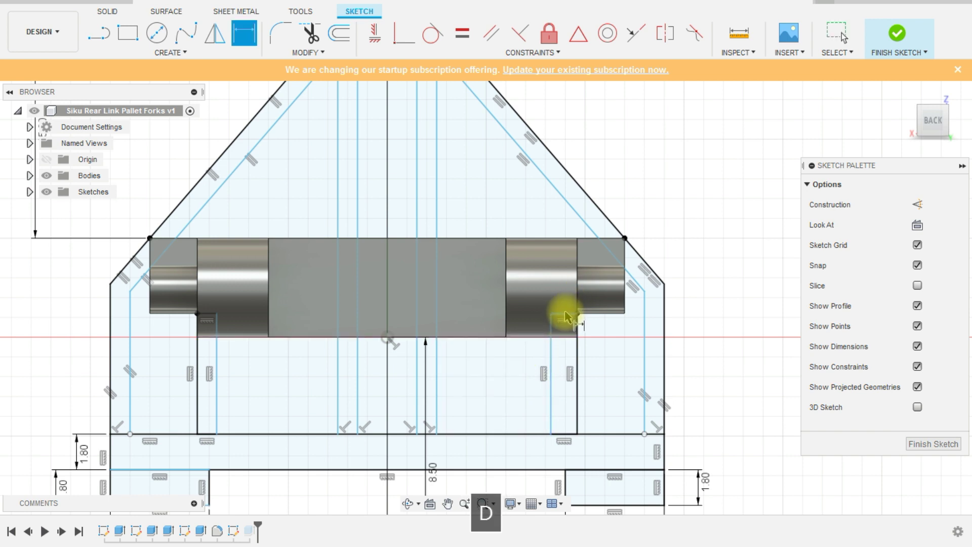
click(578, 318)
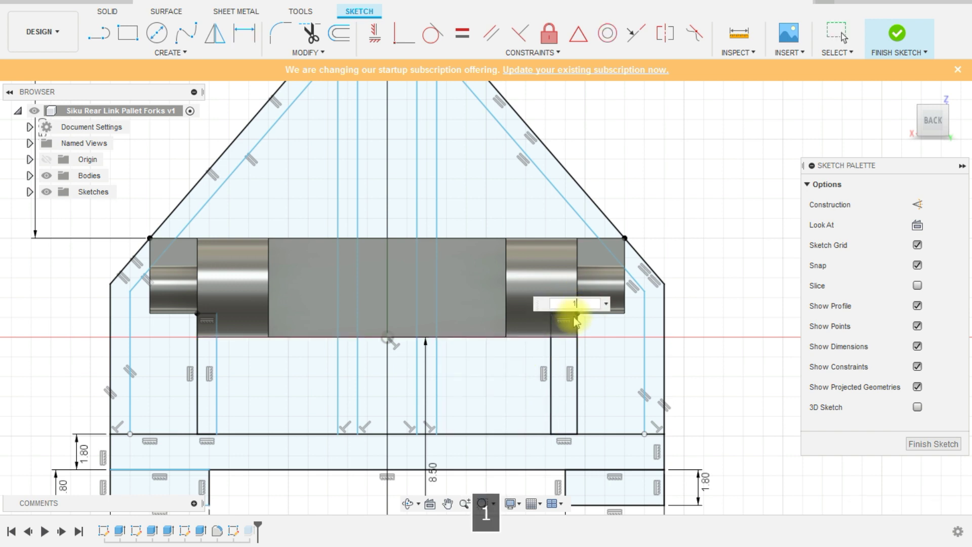
text(1)
key(Return)
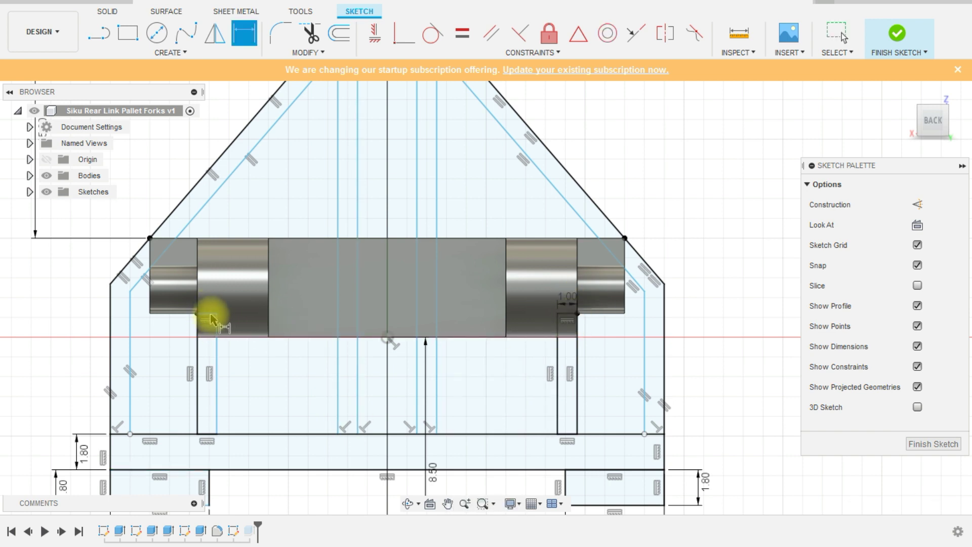
click(214, 307)
text(1)
key(Return)
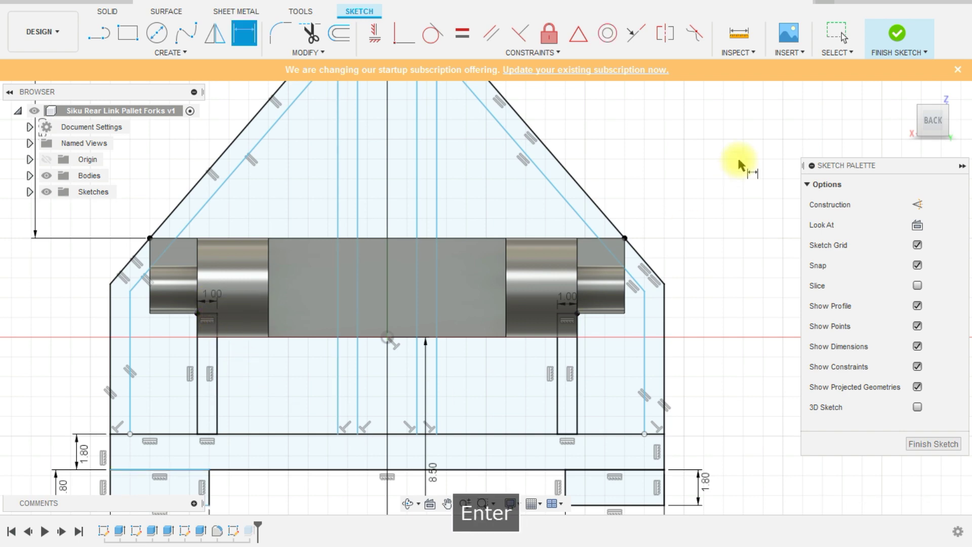
click(895, 36)
mouse_move(570, 376)
shift+middle_down()
mouse_move(574, 318)
mouse_move(588, 418)
mouse_move(351, 396)
mouse_move(378, 404)
mouse_move(366, 404)
shift+middle_up()
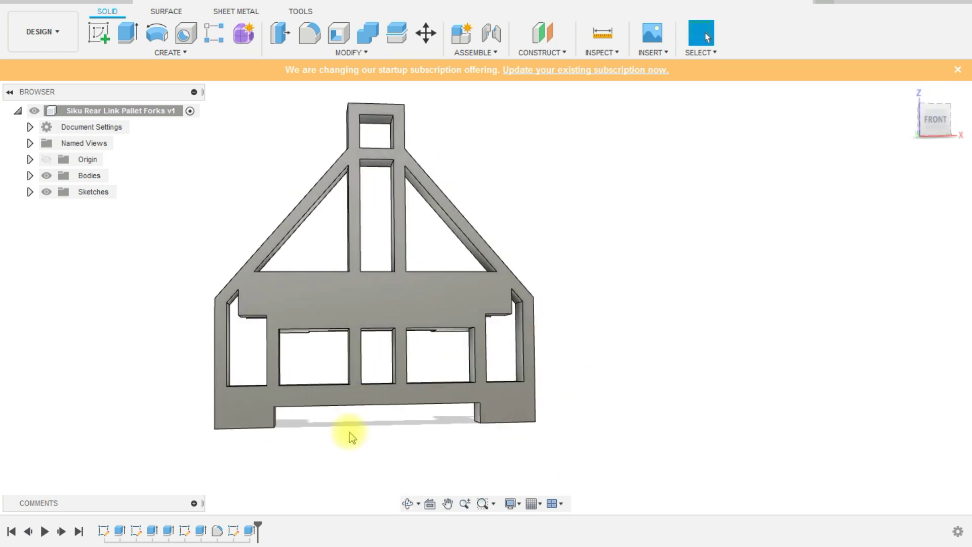
mouse_move(350, 437)
shift+middle_down()
mouse_move(327, 425)
mouse_move(367, 449)
mouse_move(347, 434)
mouse_move(543, 442)
mouse_move(351, 427)
shift+middle_up()
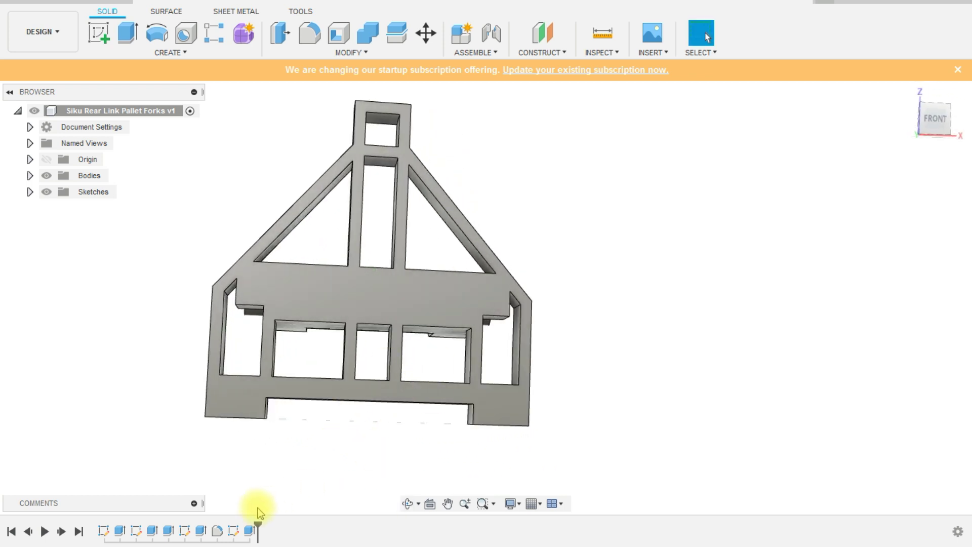
- Reopen the sketch, delete the inner offset lines and square off the left corner, trimming its diagonal
double_click(233, 531)
scroll(222, 307, up, 5)
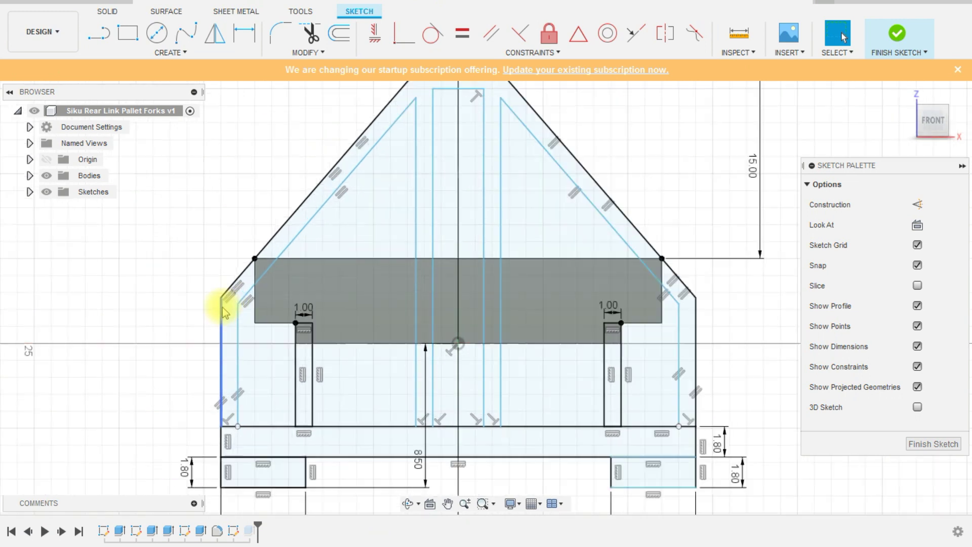
click(298, 217)
key(Delete)
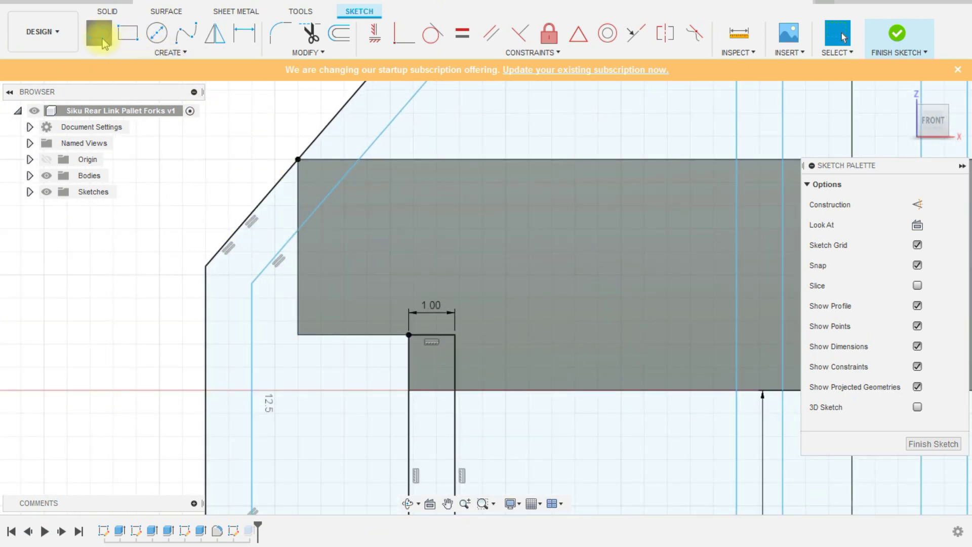
click(299, 232)
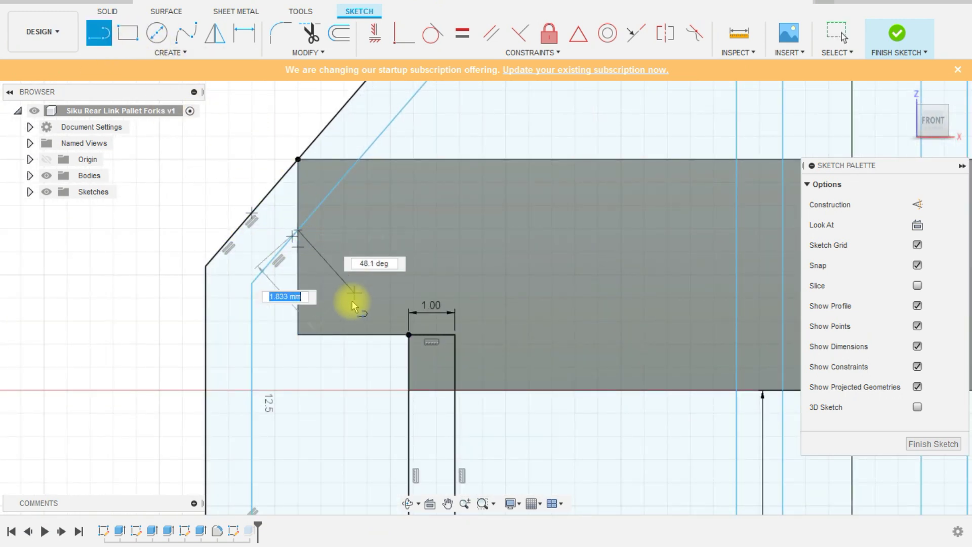
double_click(278, 346)
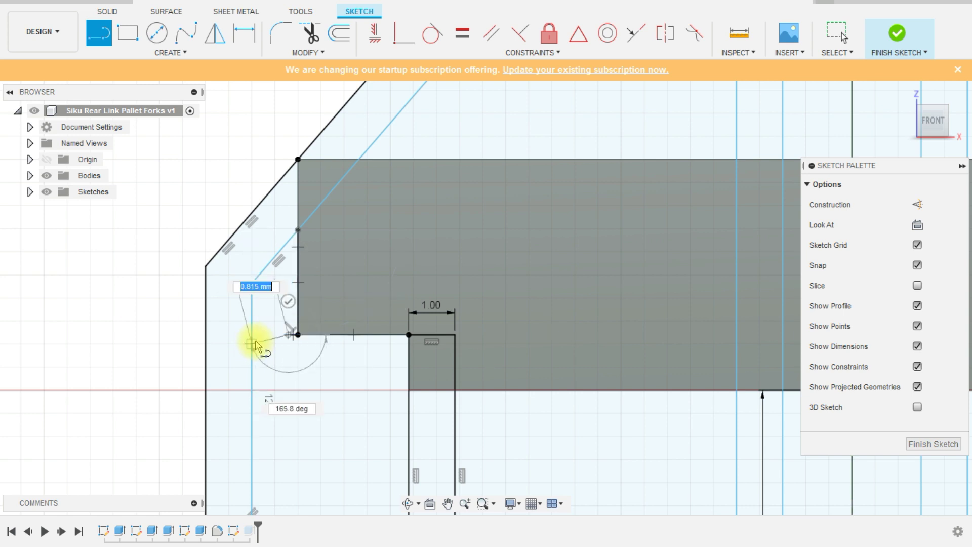
click(251, 334)
scroll(281, 385, down, 3)
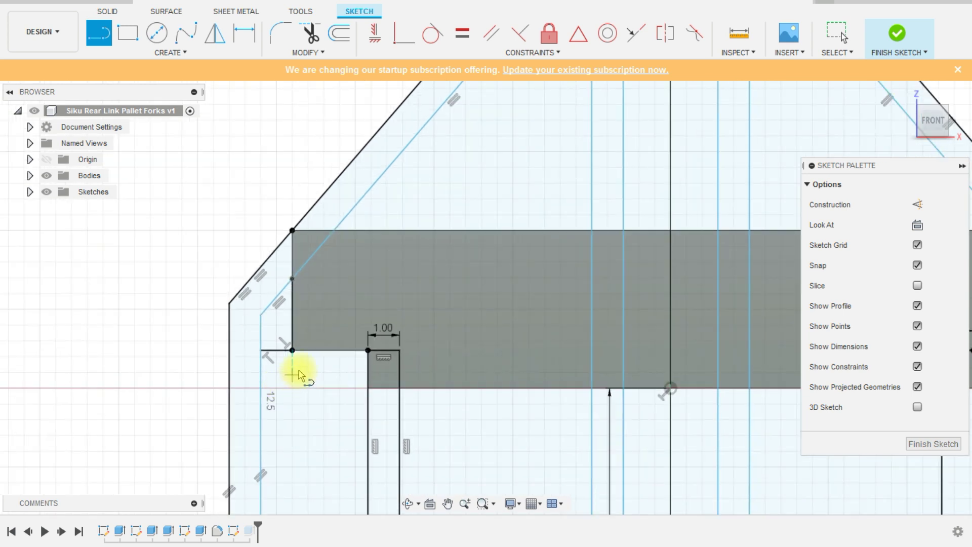
key(Escape)
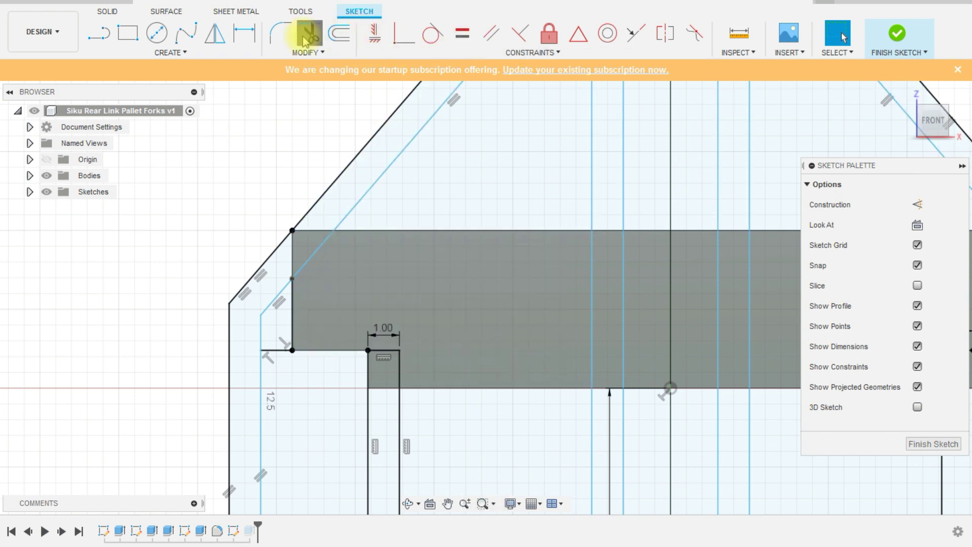
click(279, 303)
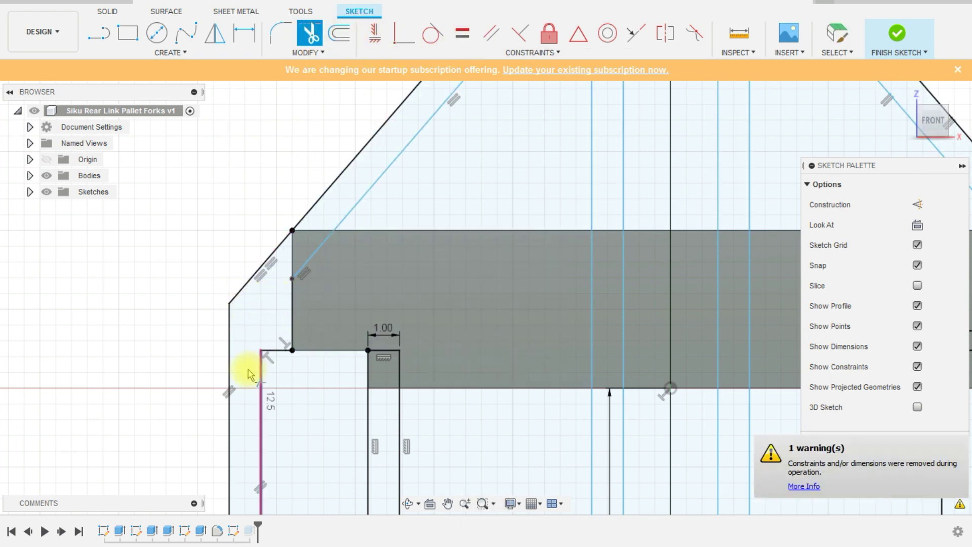
scroll(113, 405, down, 5)
scroll(505, 386, up, 8)
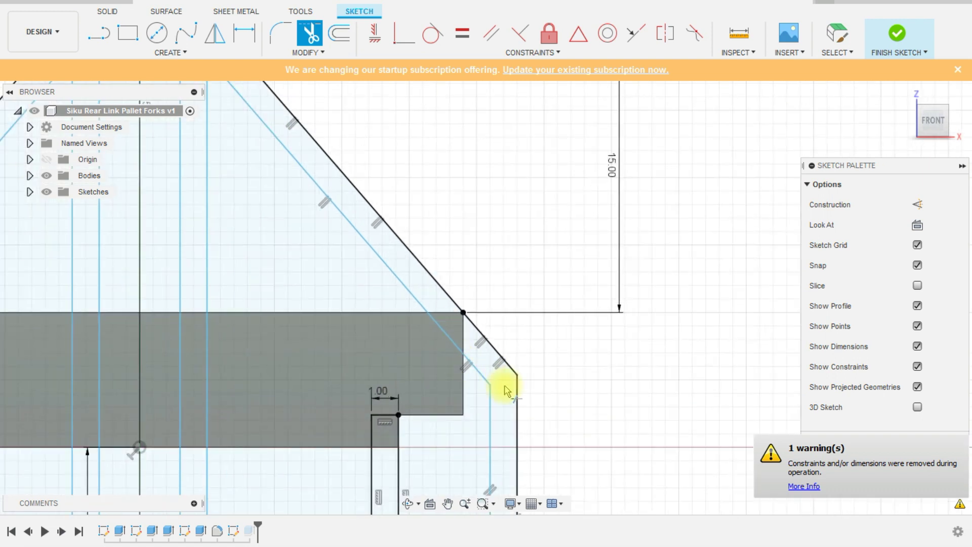
key(Escape)
- Square off the right connector corner with vertical and horizontal lines, trim the diagonal, and finish
click(98, 33)
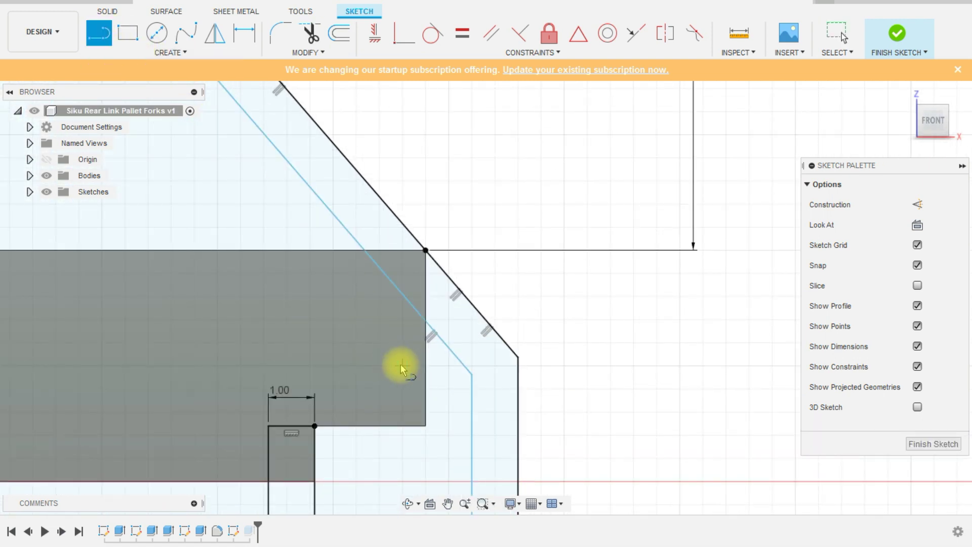
click(425, 320)
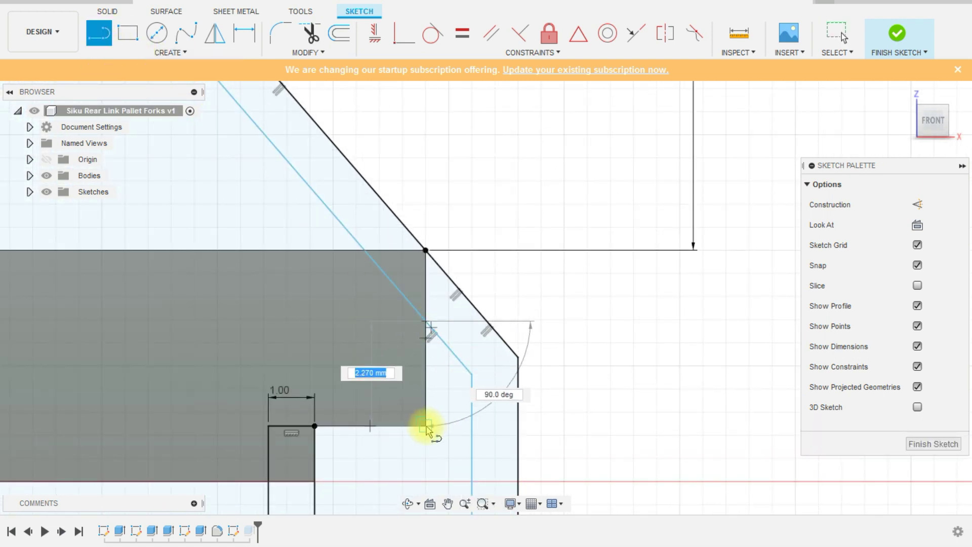
click(425, 425)
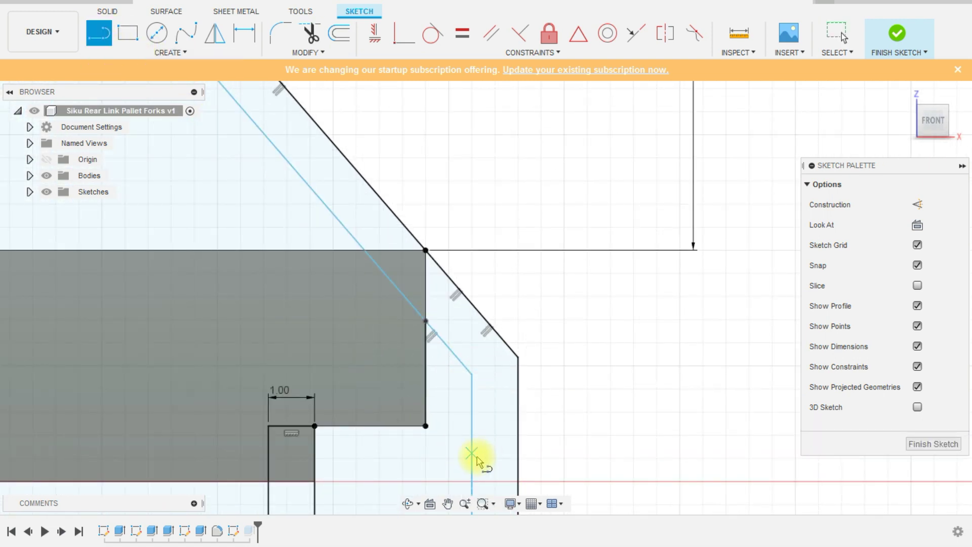
click(471, 426)
key(Escape)
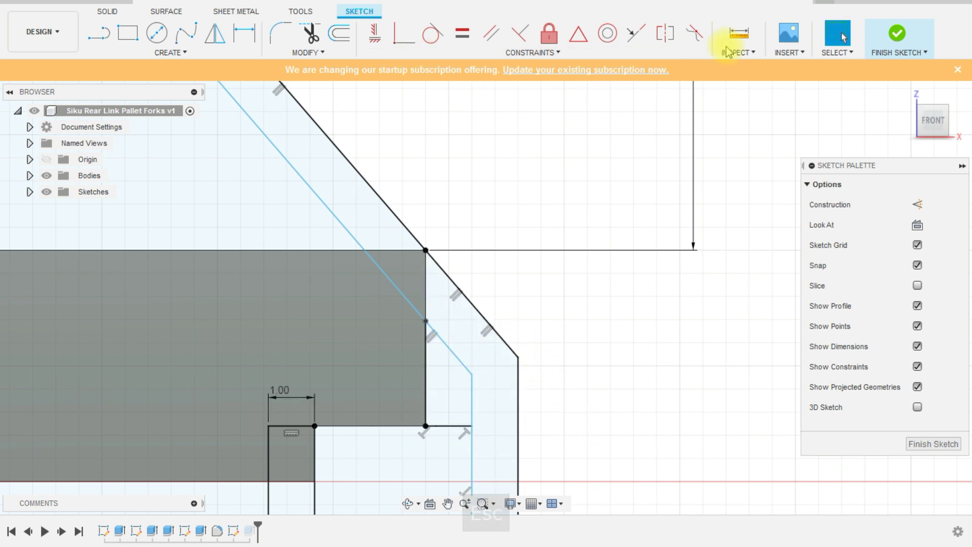
click(455, 356)
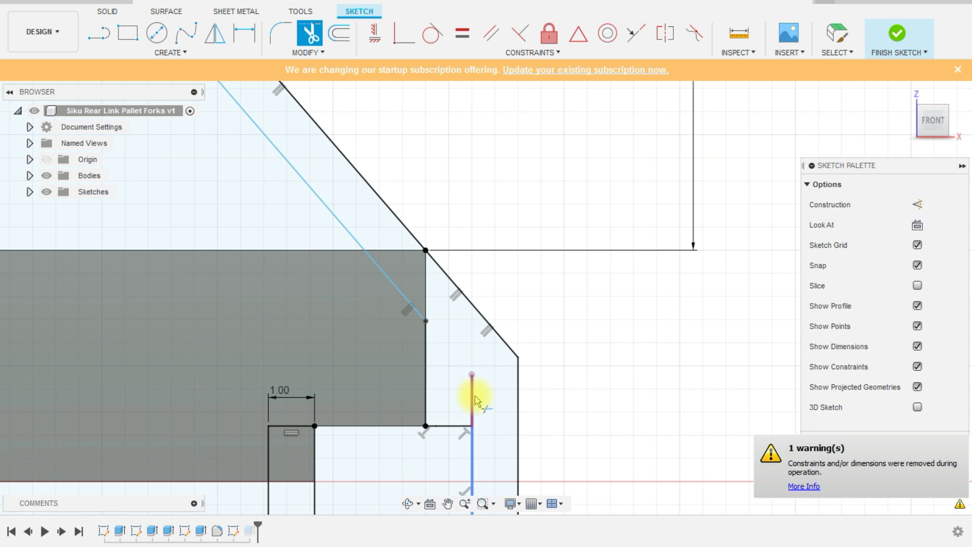
click(888, 40)
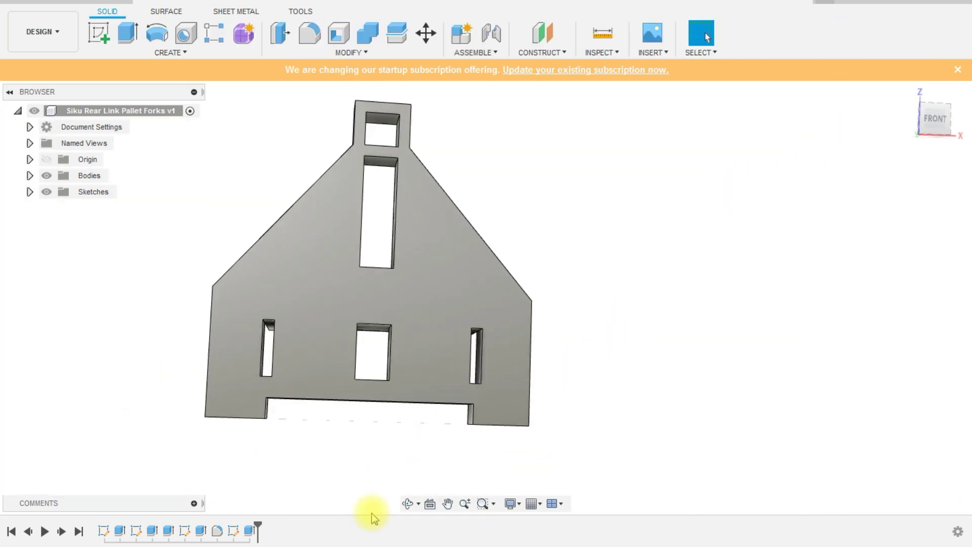
- Edit the frame extrusion and remove the side, triangle and upper-left profiles from it
double_click(249, 531)
scroll(256, 338, up, 5)
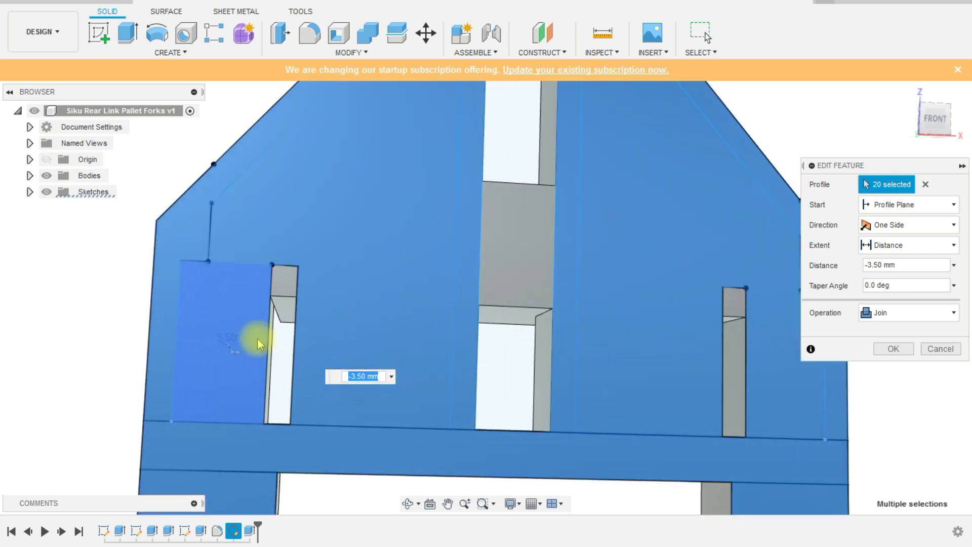
ctrl+click(251, 312)
scroll(384, 331, down, 5)
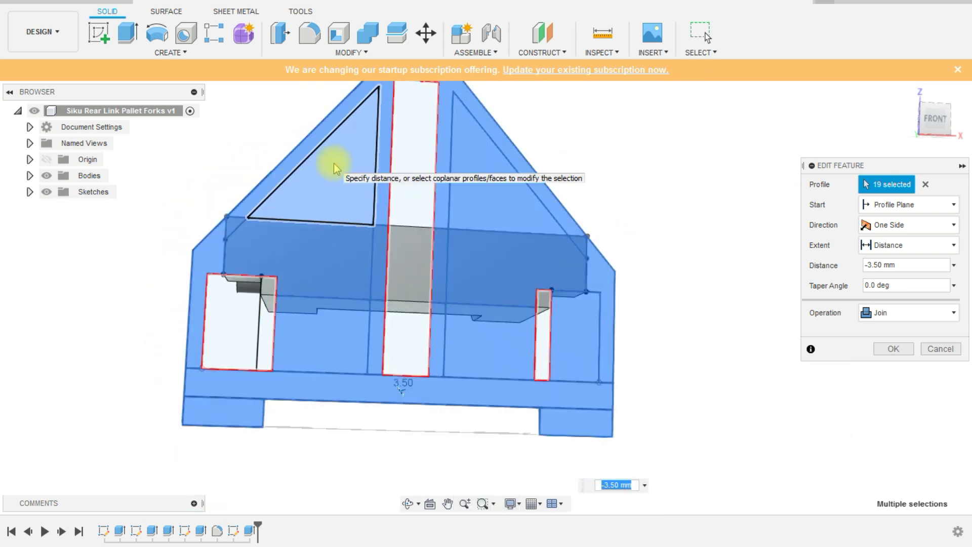
ctrl+click(333, 163)
ctrl+click(486, 192)
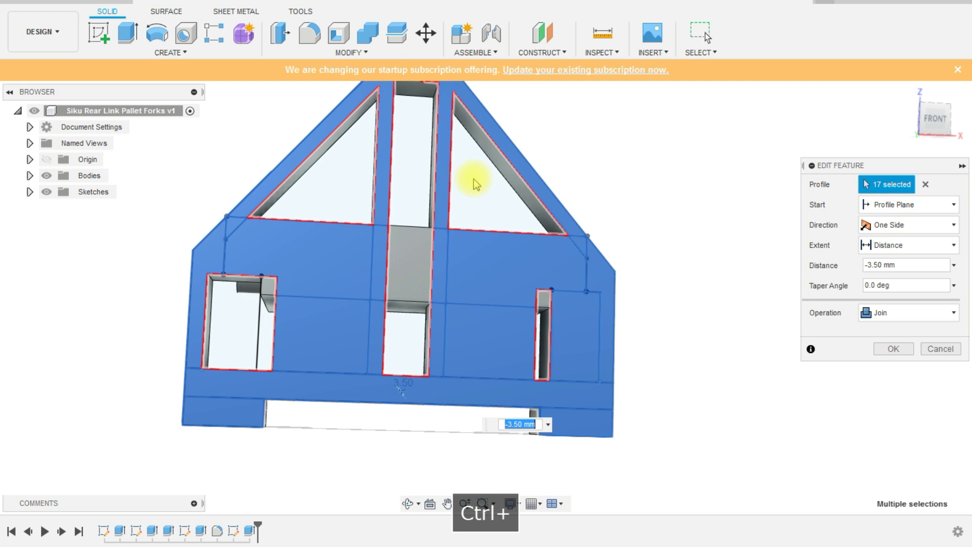
ctrl+click(499, 255)
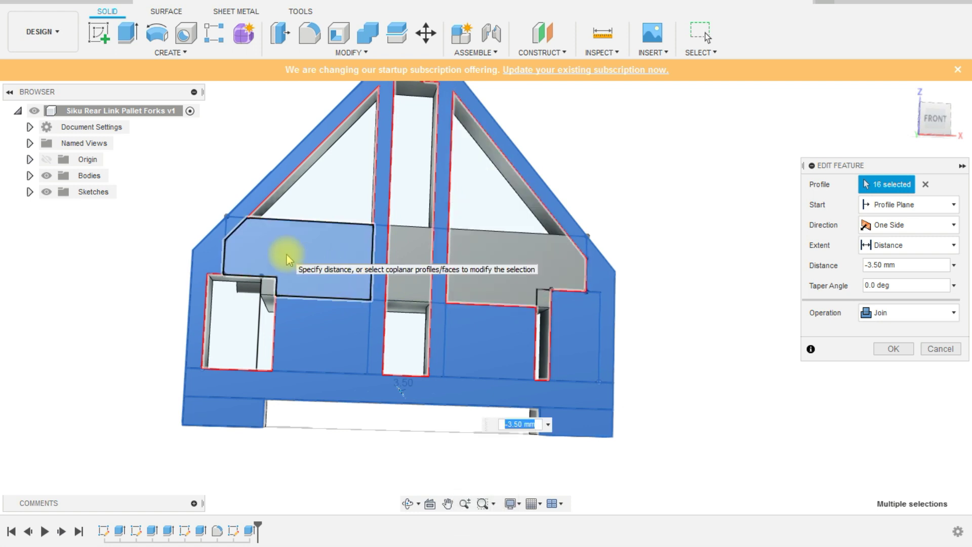
ctrl+click(317, 237)
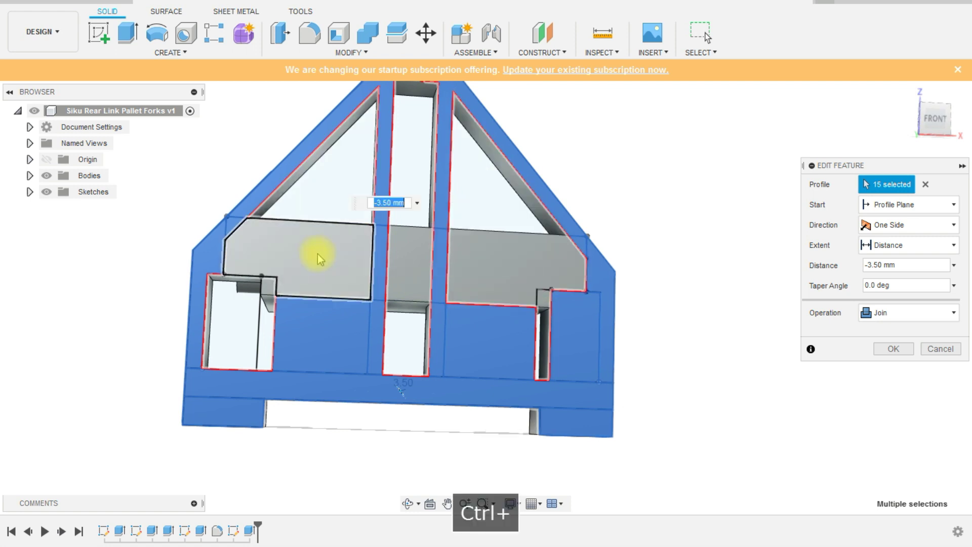
- Swap the lower-left and lower-right profiles for the two small rectangles, keeping -3.50 mm Join
ctrl+click(303, 345)
ctrl+click(471, 348)
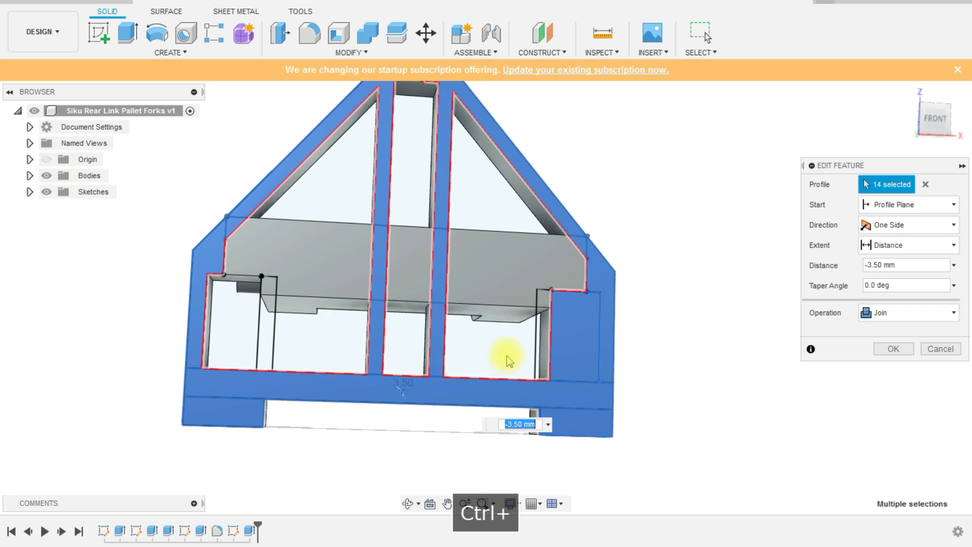
ctrl+click(546, 356)
ctrl+click(263, 336)
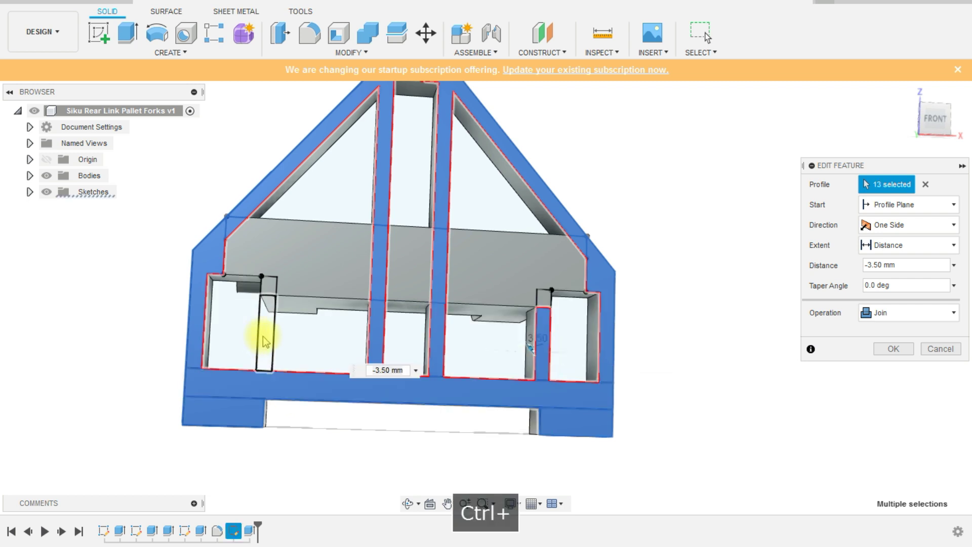
shift+middle_drag(734, 363, 685, 384)
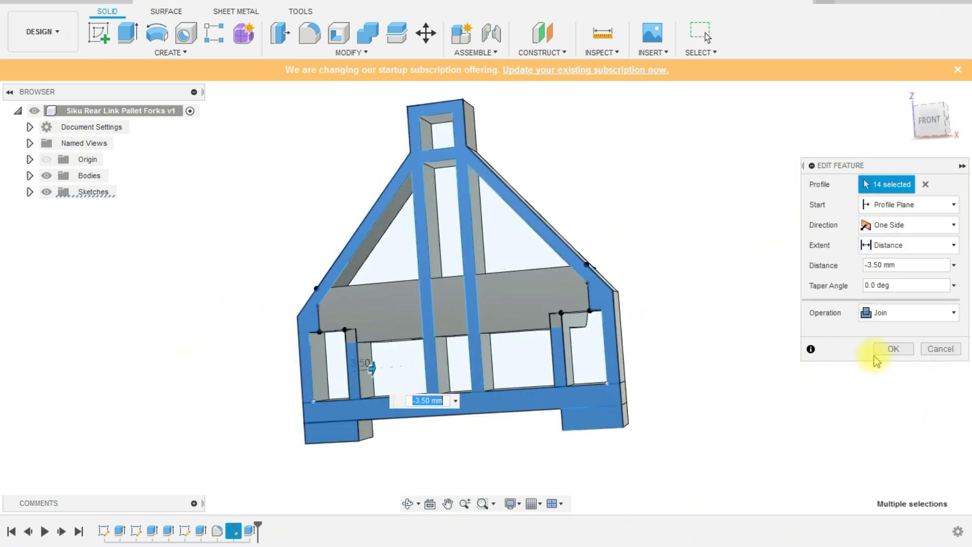
click(889, 349)
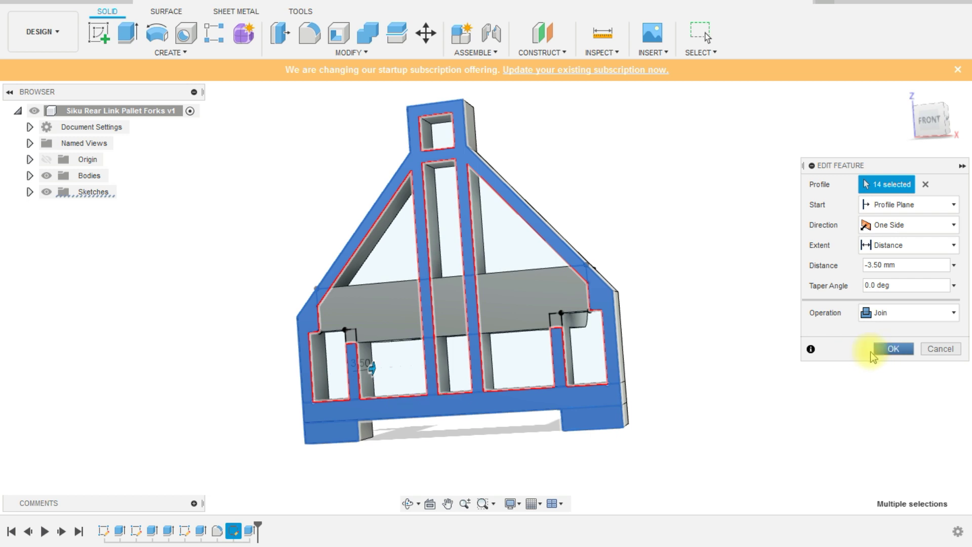
- Apply the edited frame extrusion and inspect the model, including its underside
click(892, 349)
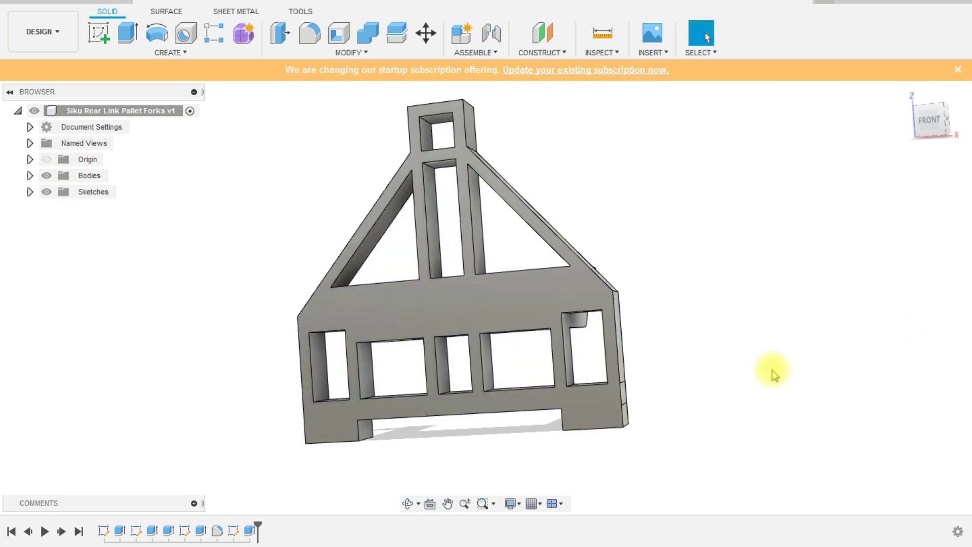
shift+middle_drag(772, 373, 820, 361)
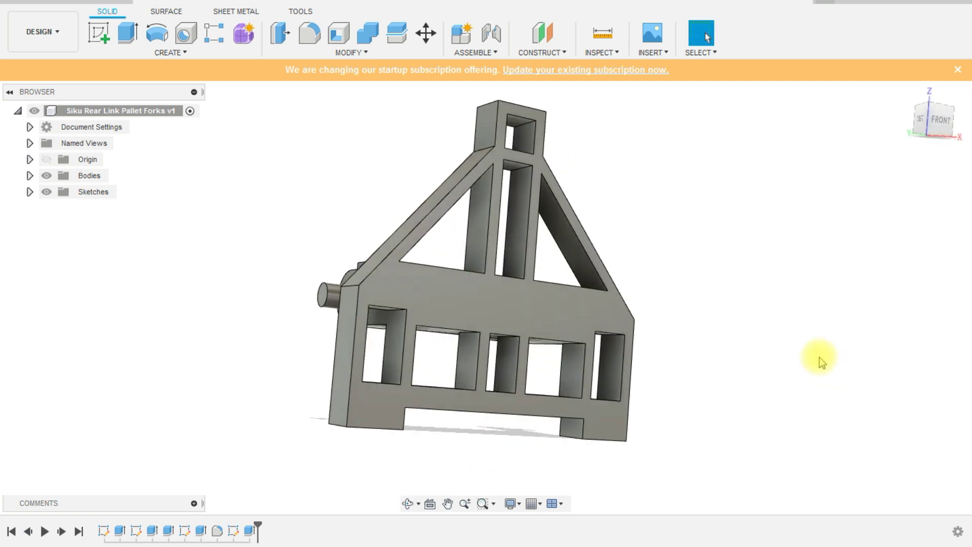
scroll(659, 382, down, 3)
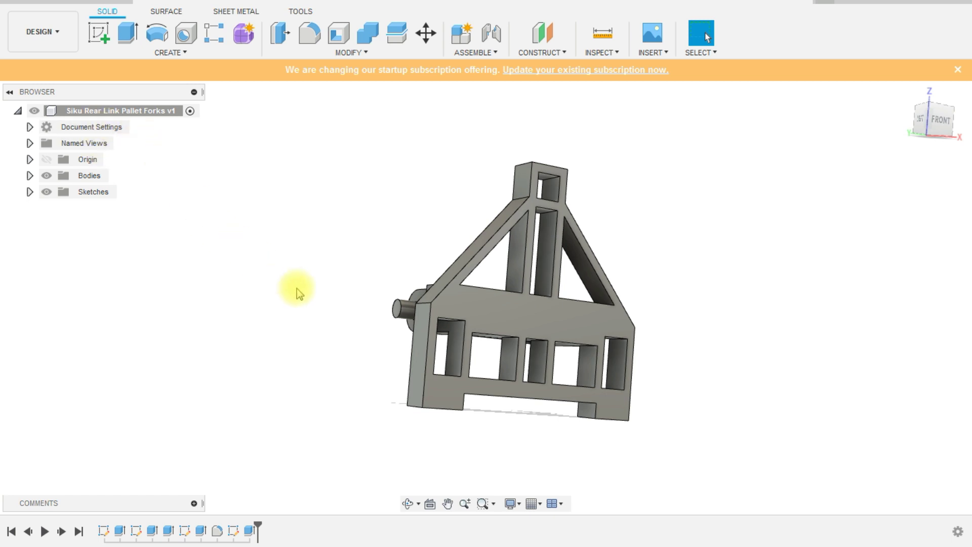
shift+middle_drag(222, 280, 199, 310)
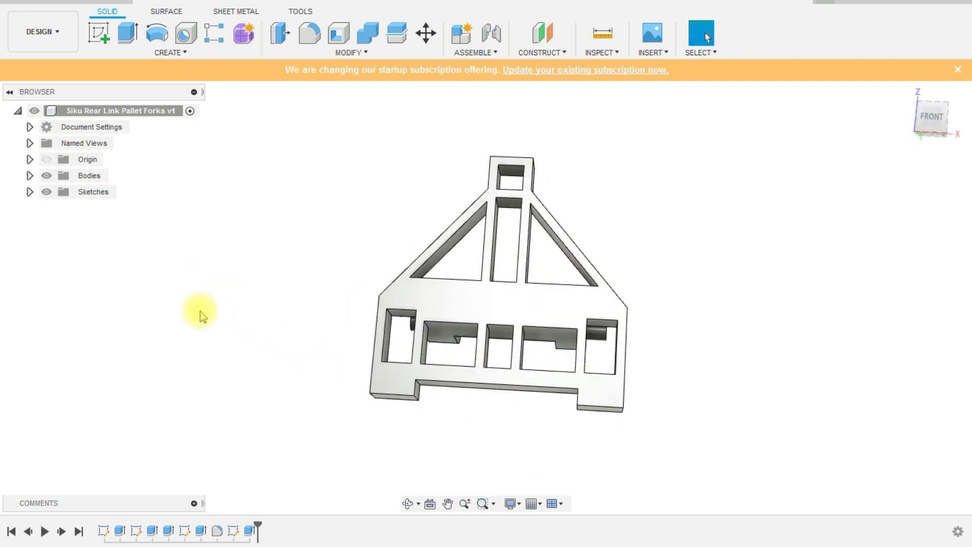
- Save the design as a new version and start a new sketch
click(68, 2)
click(465, 277)
click(99, 34)
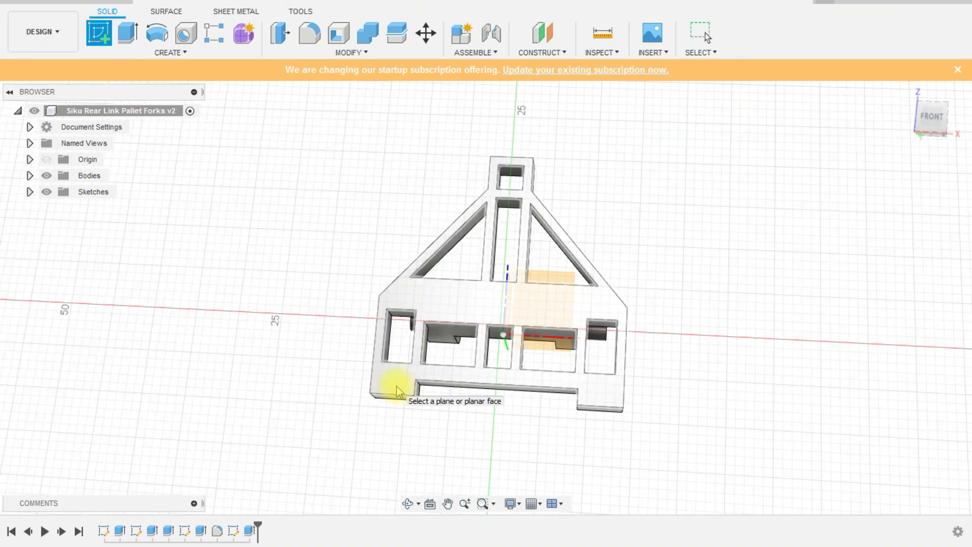
- On the frame's front face, draw rectangles over the left and right bottom feet, then finish the sketch
click(397, 386)
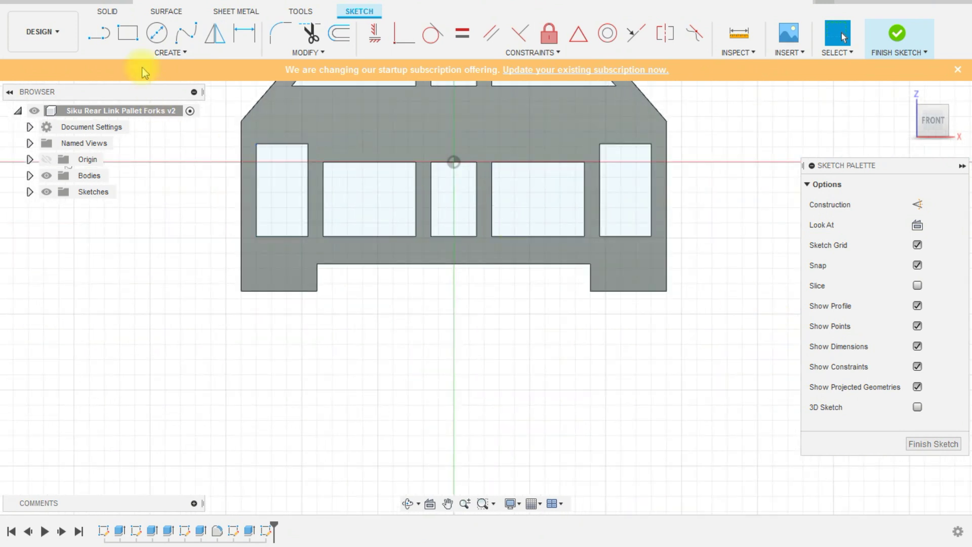
key(r)
click(242, 291)
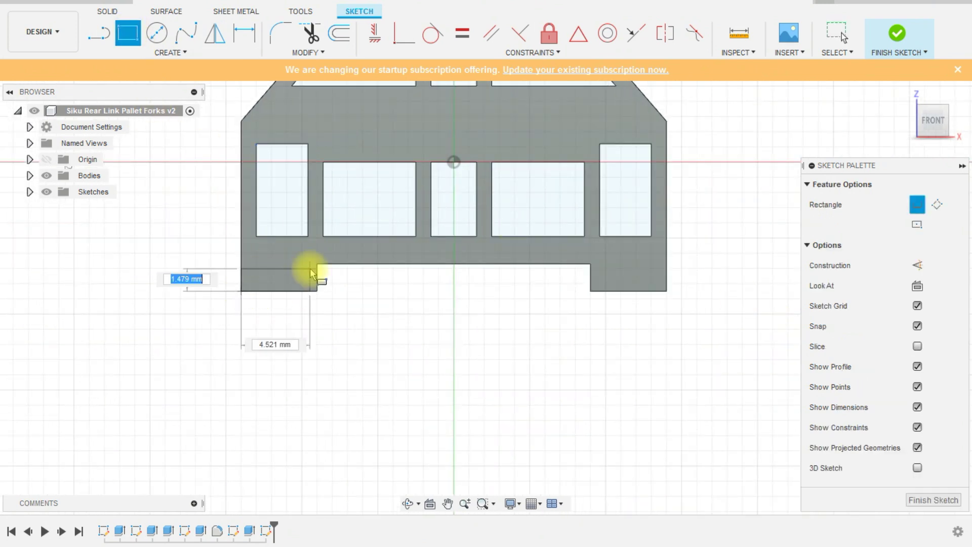
scroll(314, 271, up, 5)
click(319, 266)
scroll(260, 380, down, 4)
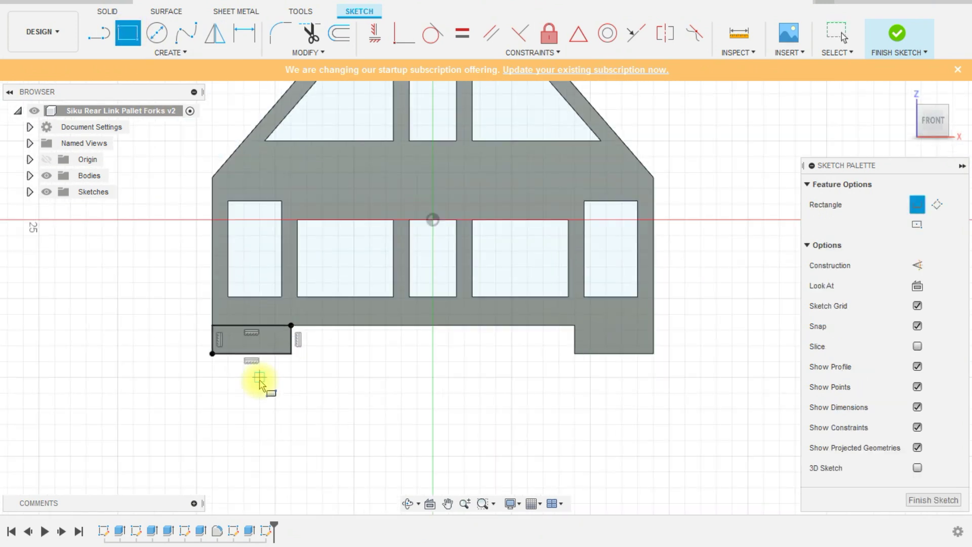
scroll(661, 375, up, 4)
click(670, 344)
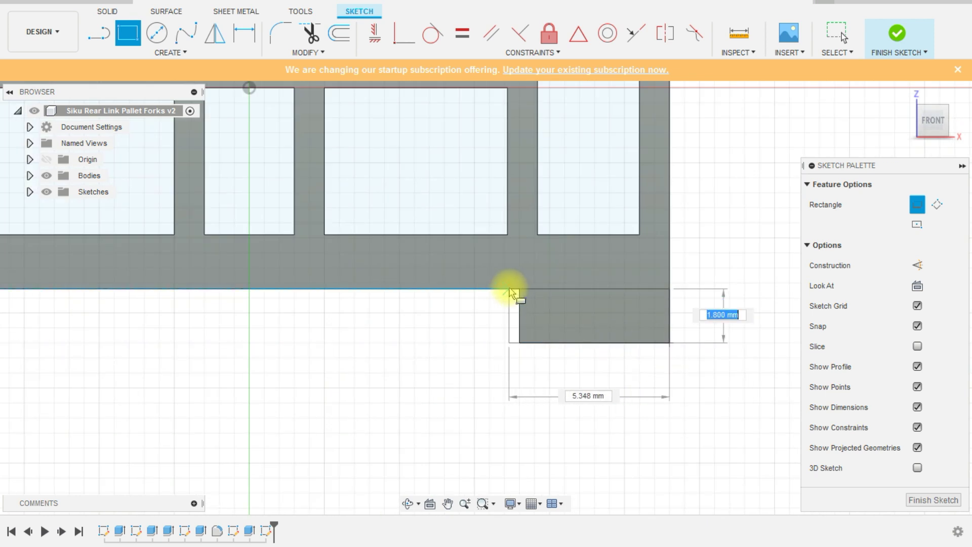
click(518, 293)
scroll(608, 344, down, 5)
click(895, 46)
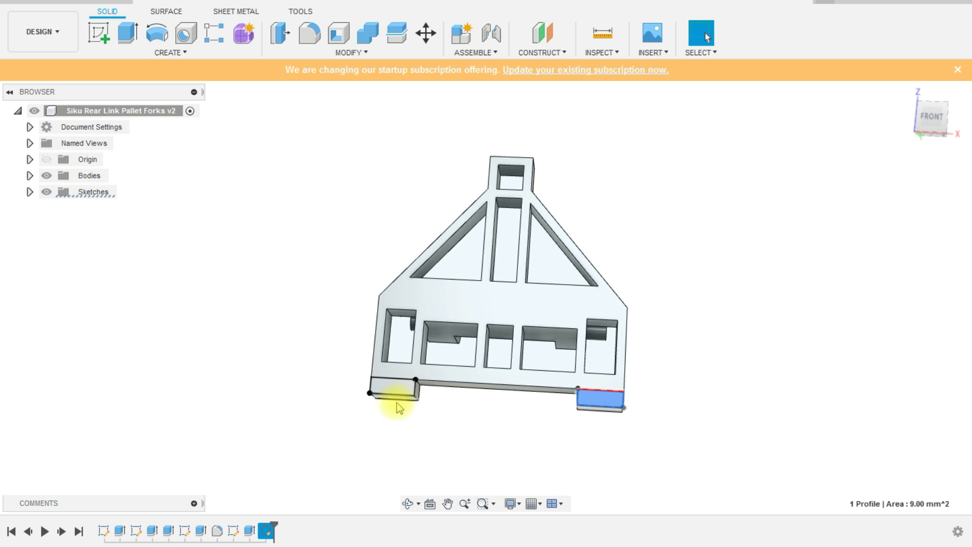
- Extrude both foot rectangles 40 mm forward as a join, creating the two fork tines
scroll(399, 408, up, 2)
ctrl+click(390, 377)
scroll(354, 395, down, 2)
shift+middle_drag(321, 408, 56, 124)
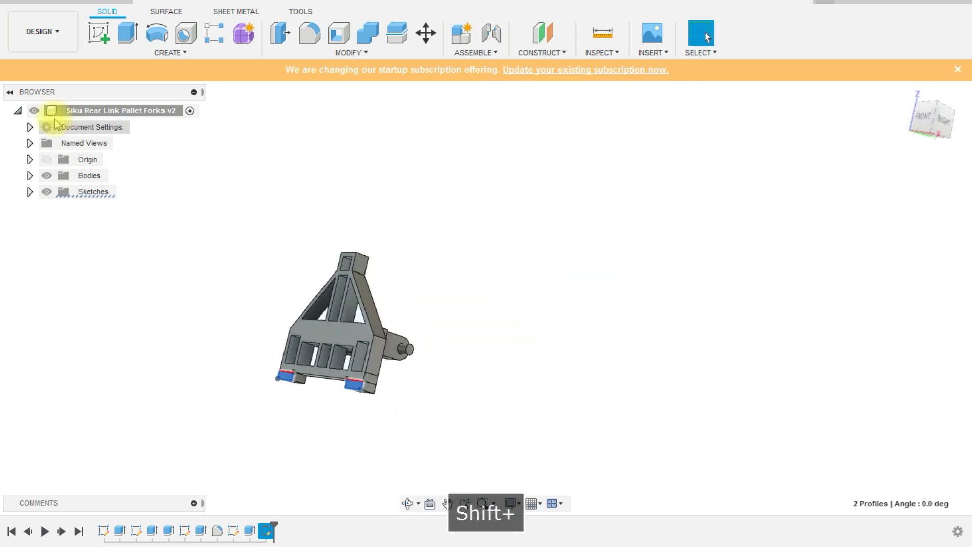
key(e)
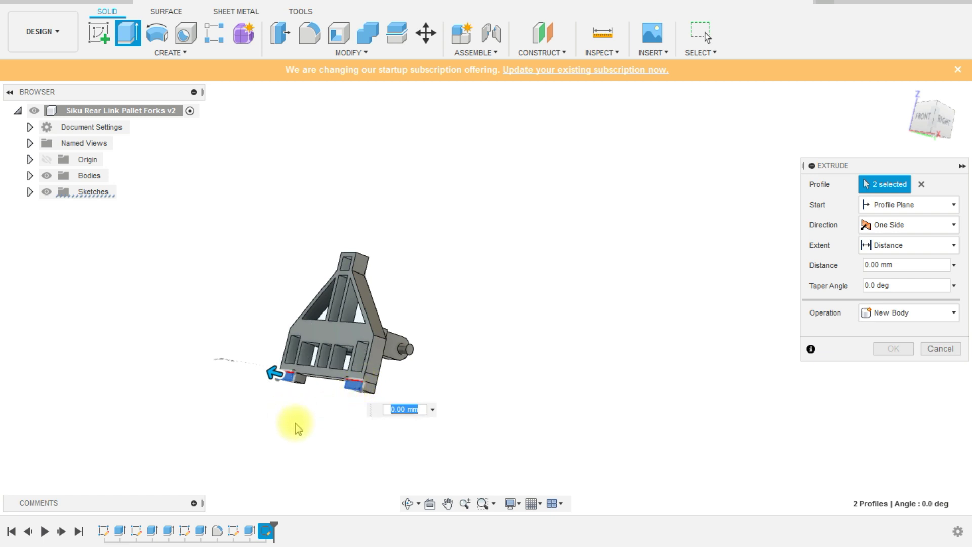
text(40)
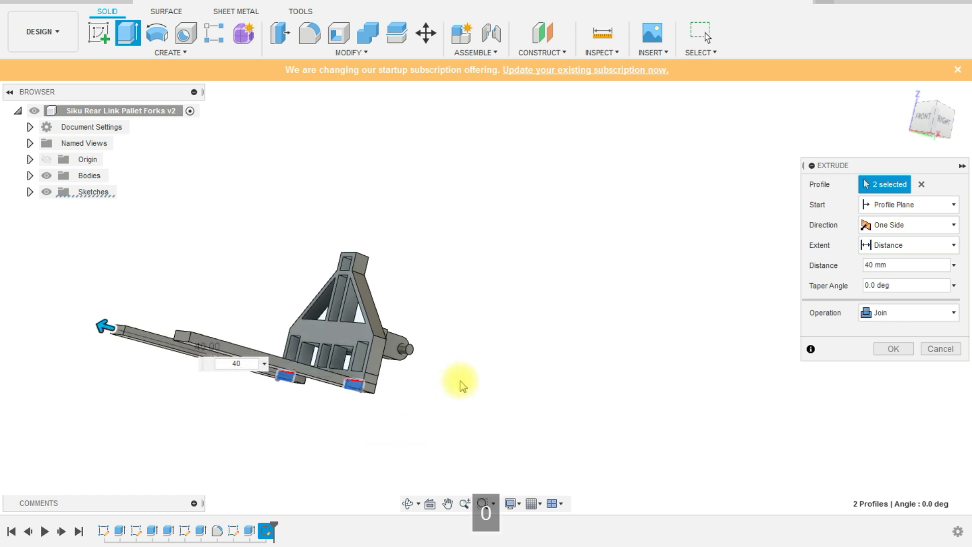
mouse_move(461, 386)
shift+middle_down()
mouse_move(429, 403)
mouse_move(458, 384)
mouse_move(467, 402)
shift+middle_up()
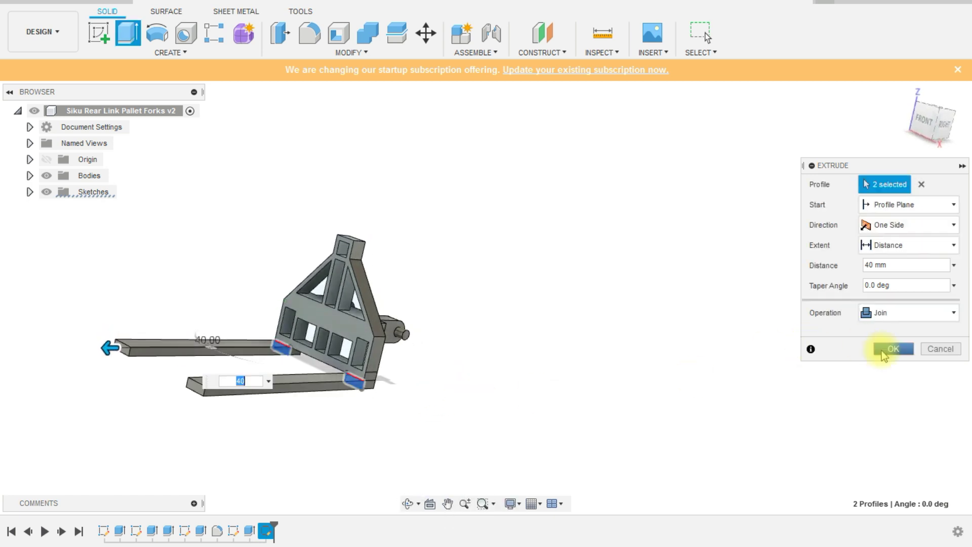
click(894, 348)
shift+middle_drag(661, 369, 626, 339)
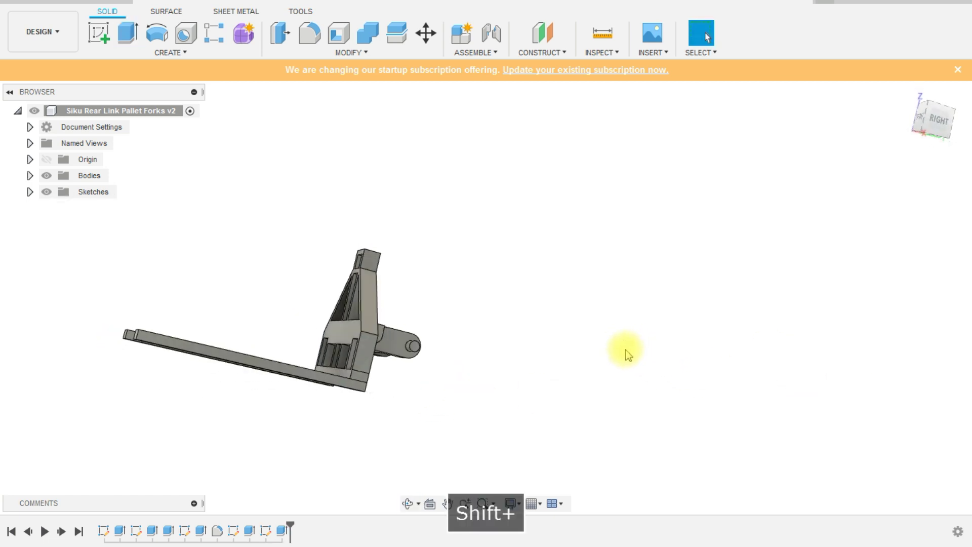
shift+middle_drag(590, 387, 576, 423)
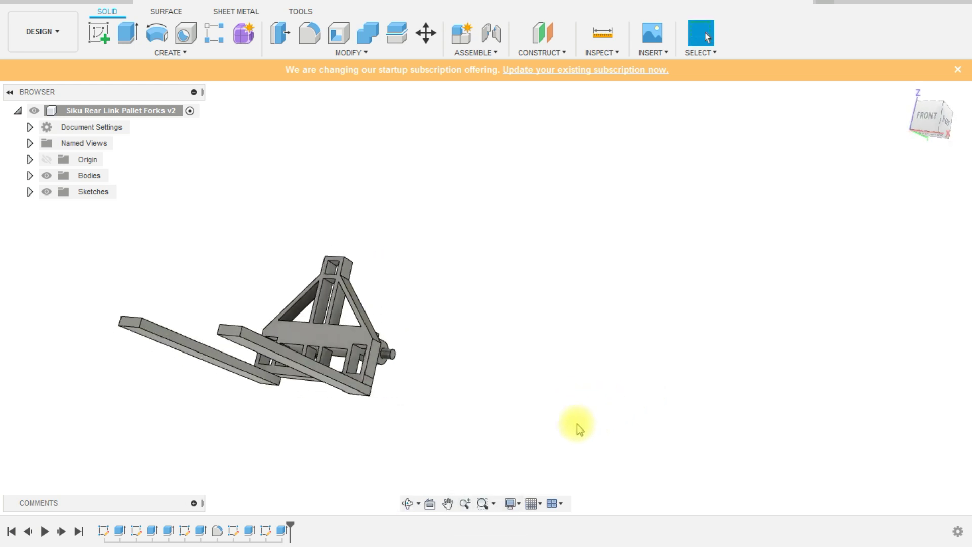
shift+middle_drag(290, 436, 328, 450)
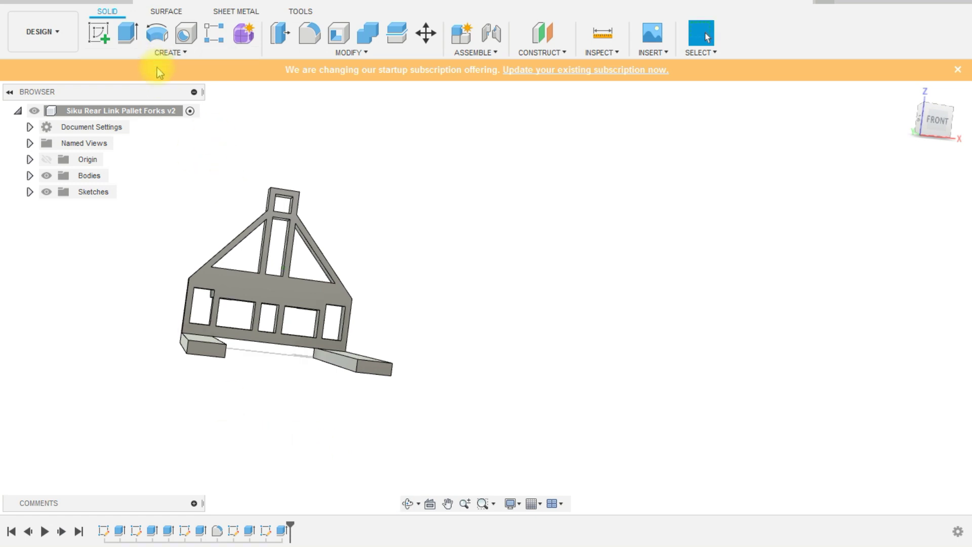
- Chamfer both fork tip edges using two distances, 1.00 mm and 5.00 mm
click(341, 50)
click(294, 97)
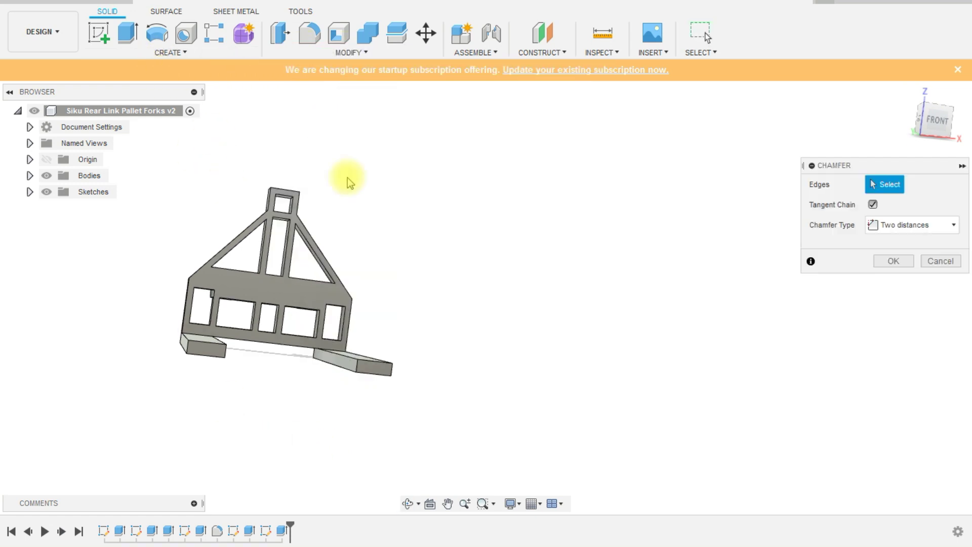
shift+middle_drag(348, 177, 373, 368)
click(364, 332)
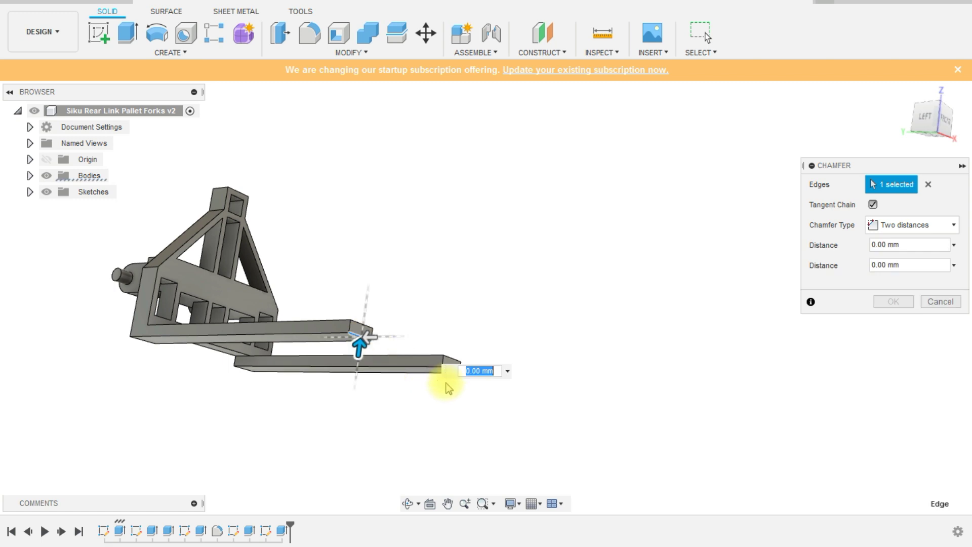
scroll(450, 377, up, 5)
ctrl+click(449, 353)
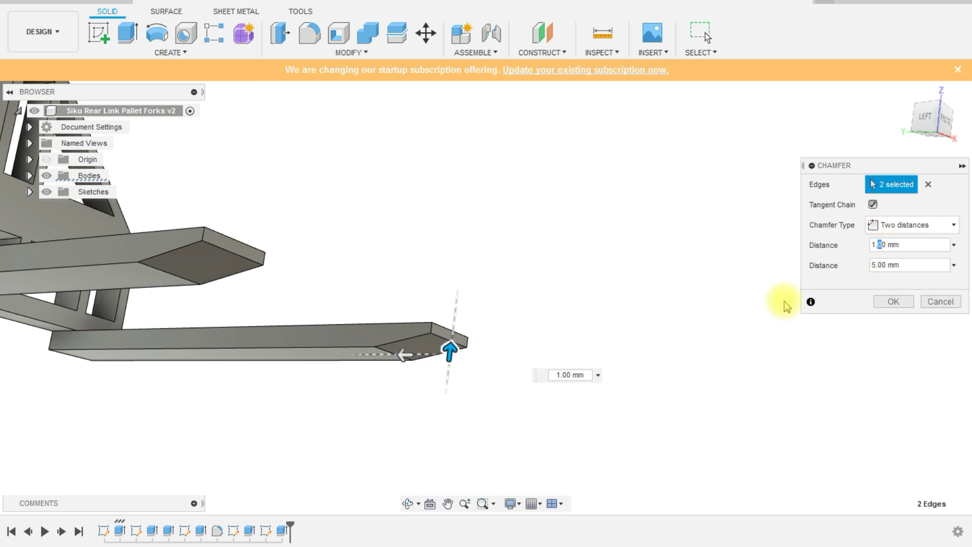
shift+middle_drag(550, 265, 596, 288)
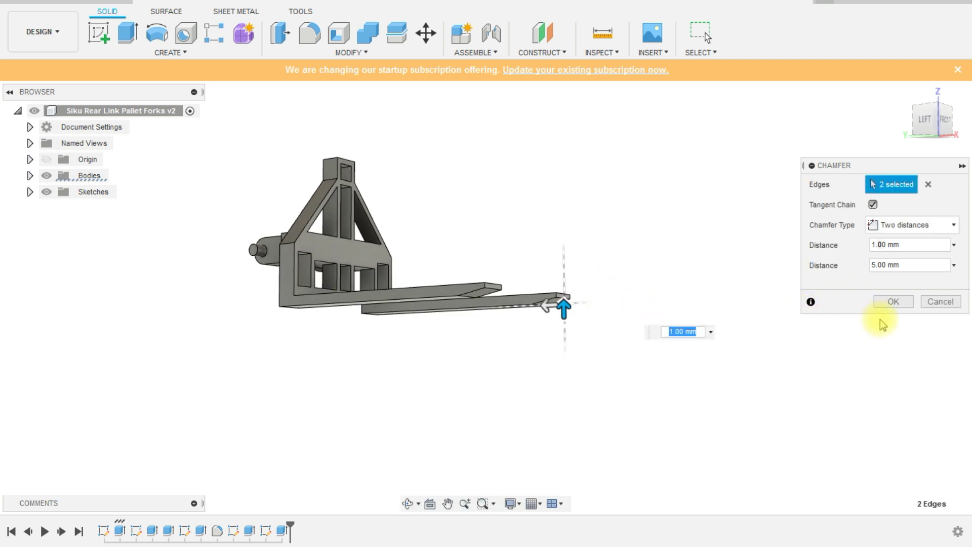
click(893, 302)
shift+middle_drag(894, 301, 656, 311)
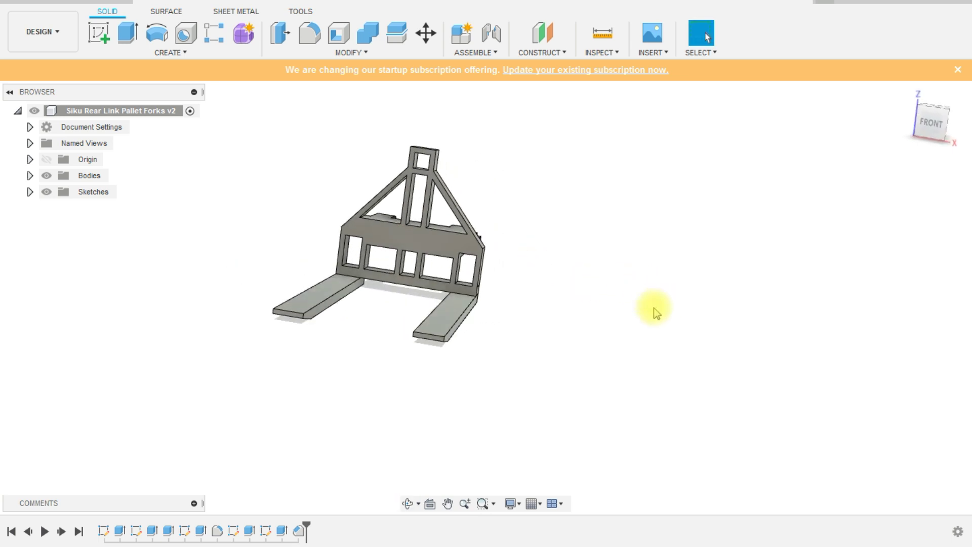
- Save the pallet forks as version v3 with the default description
key(ctrl+s)
click(475, 276)
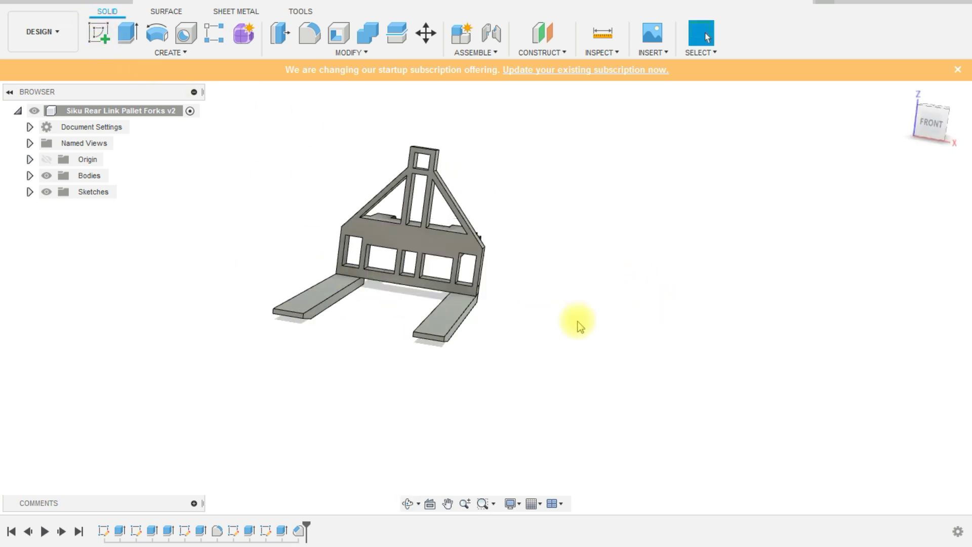
shift+middle_drag(575, 321, 554, 344)
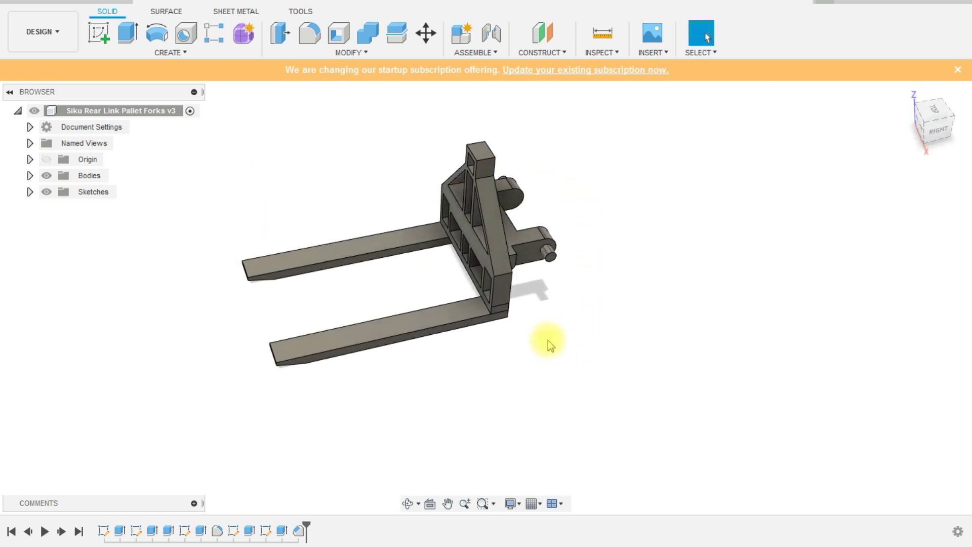